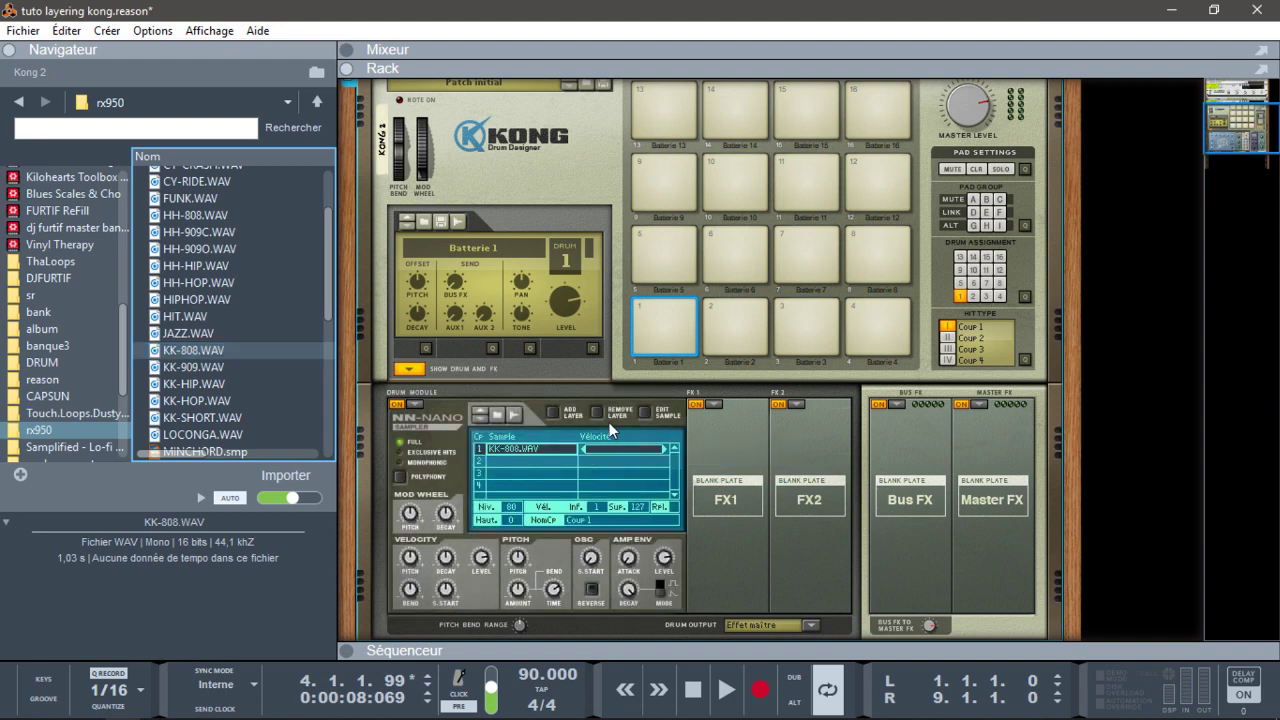
Step: Load JAZZ.WAV into the sampler's Coup 2 slot, set pad 1's hit type to Coup 2, and audition the pad
left_click(655, 332)
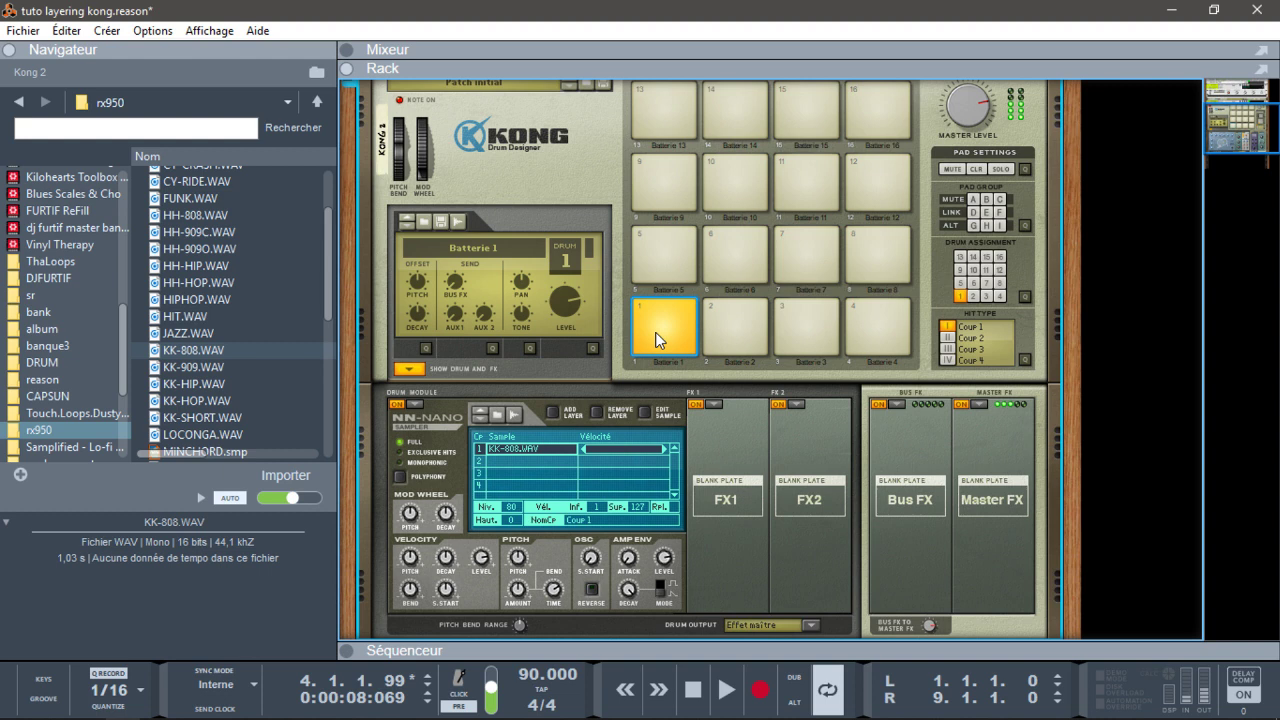
left_click(533, 463)
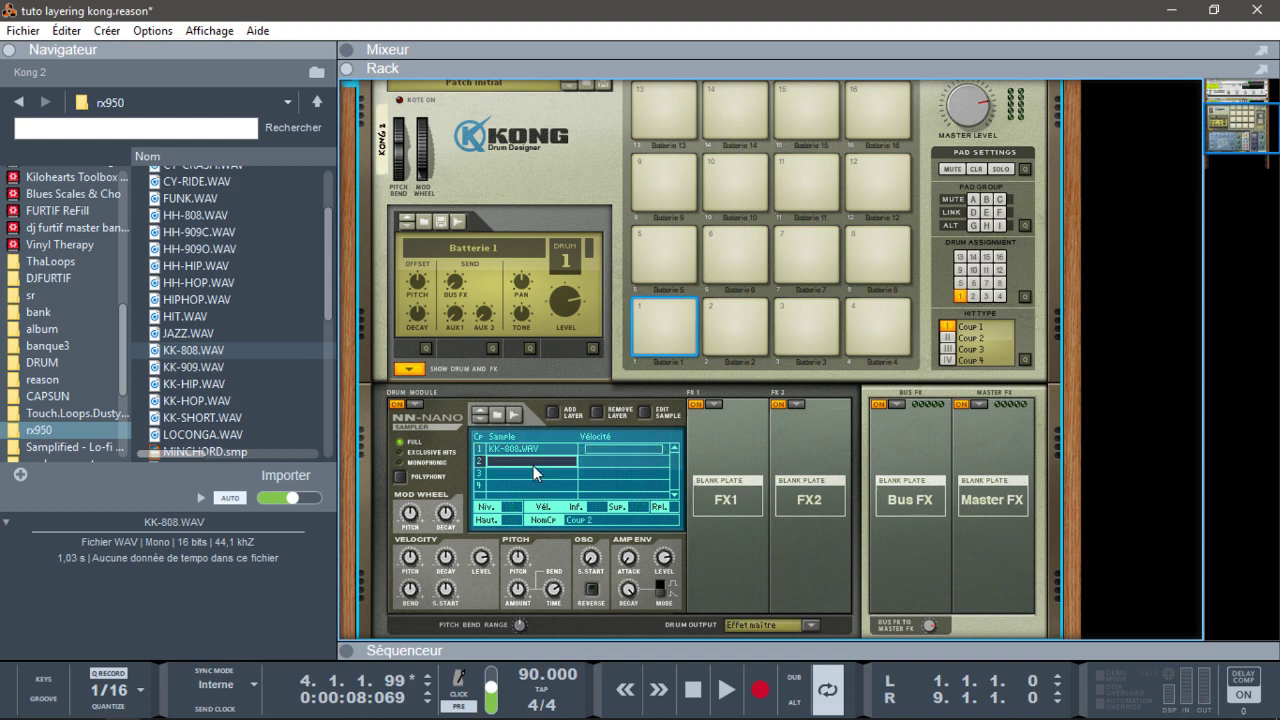
left_click(200, 334)
left_click_drag(197, 352, 526, 459)
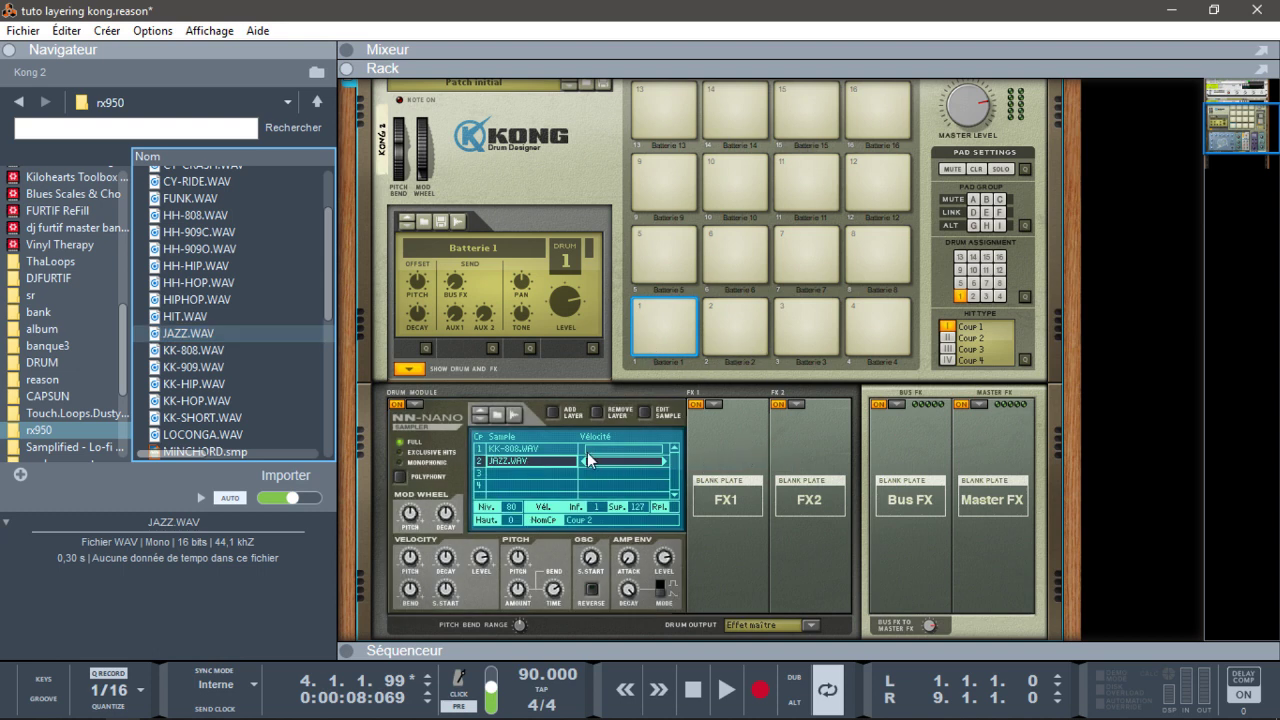
left_click(662, 344)
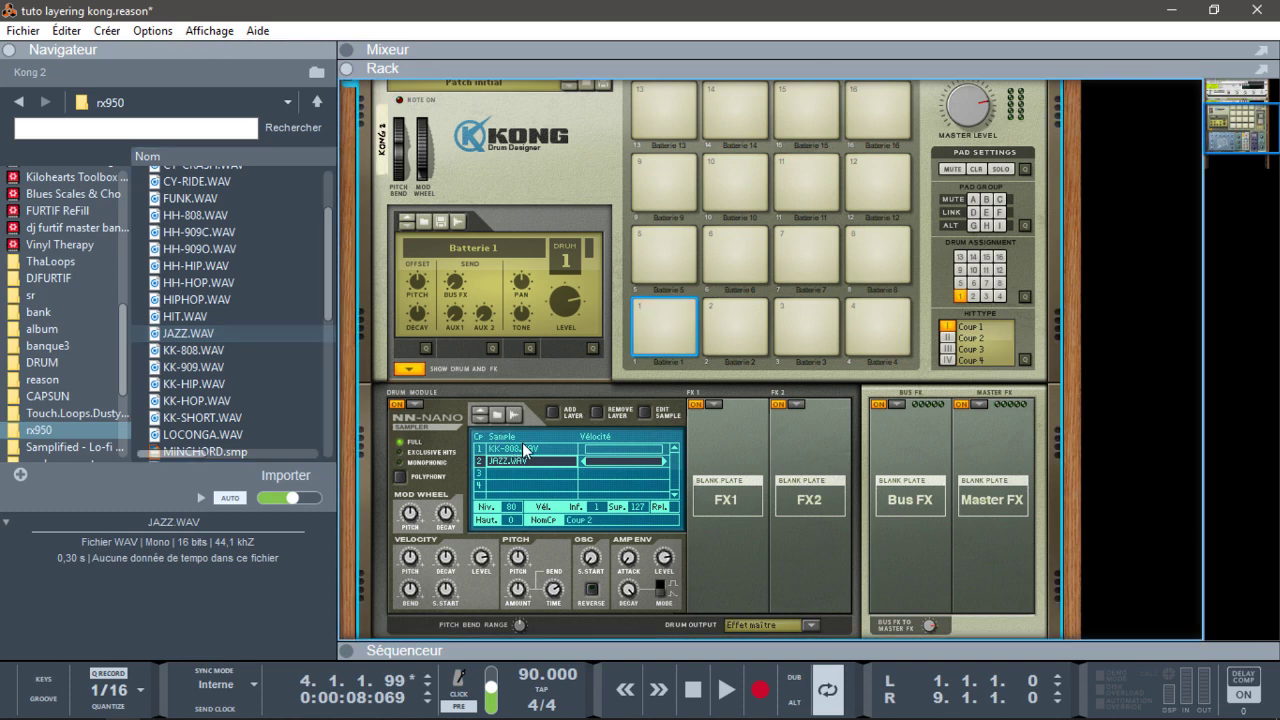
left_click(948, 338)
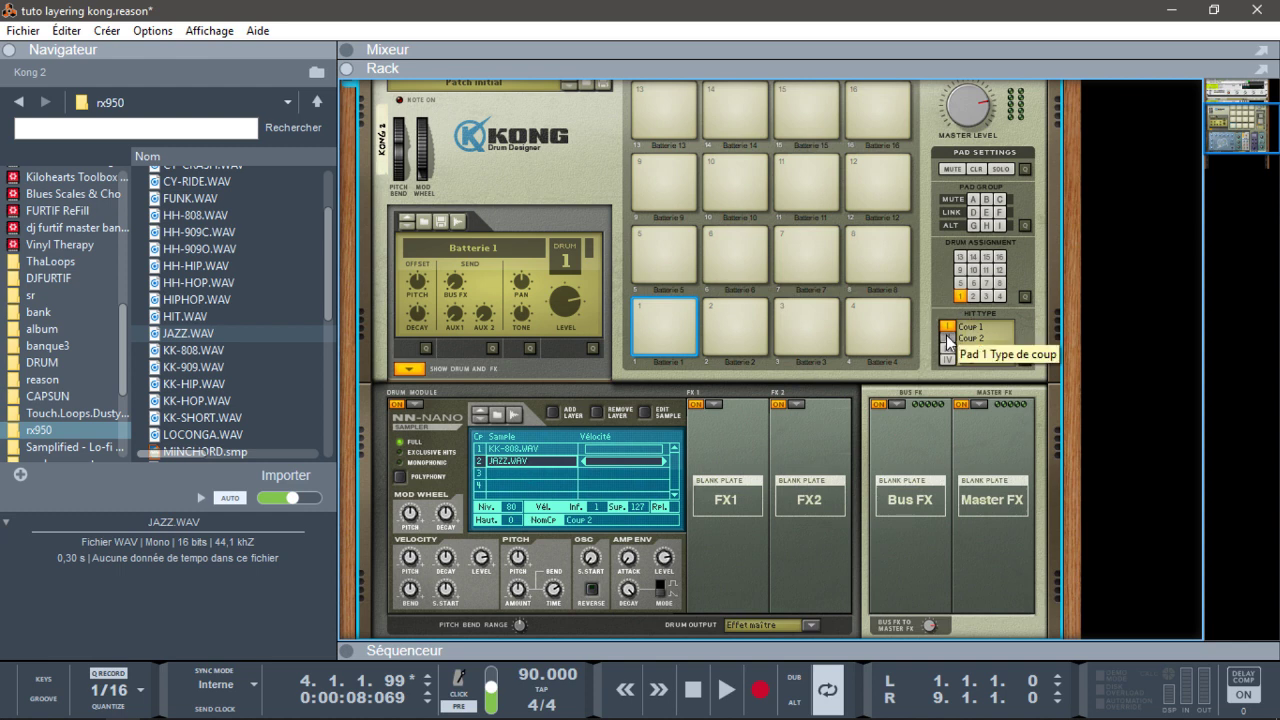
left_click(647, 325)
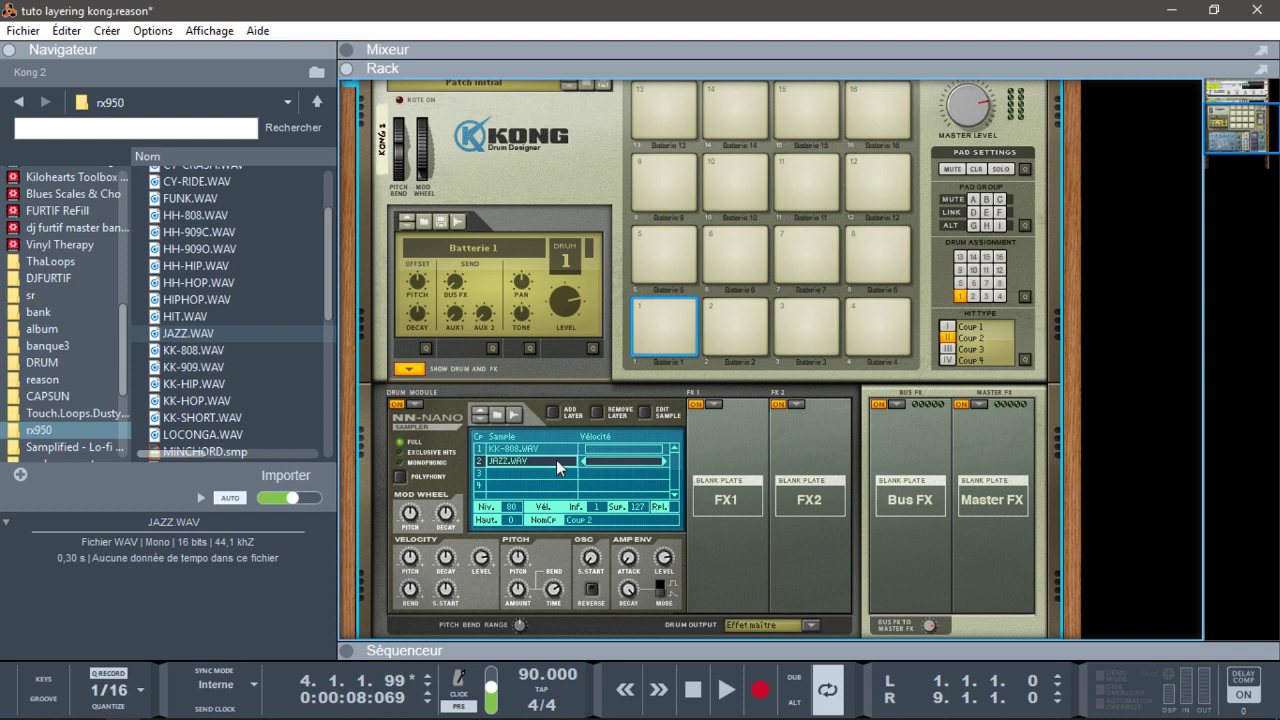
Step: Remove JAZZ.WAV from Coup 2, return pad 1's hit type to Coup 1, and audition the pad
left_click(594, 411)
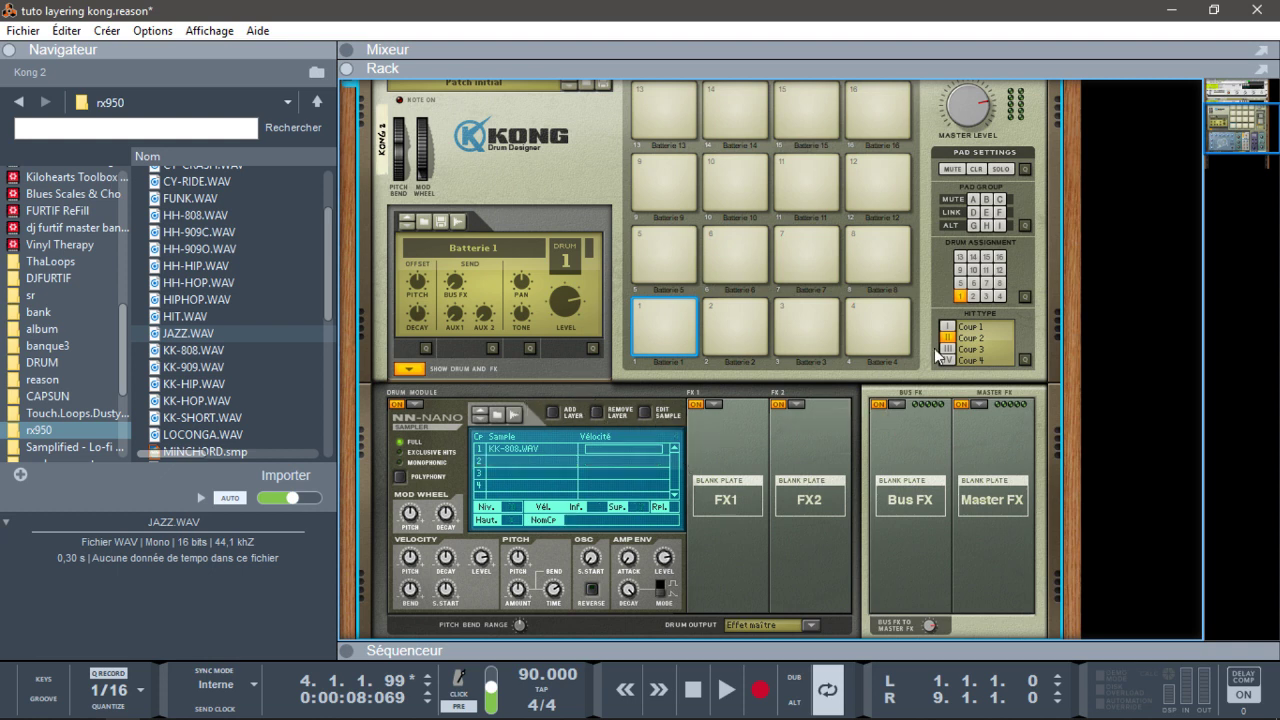
left_click(963, 329)
left_click(509, 448)
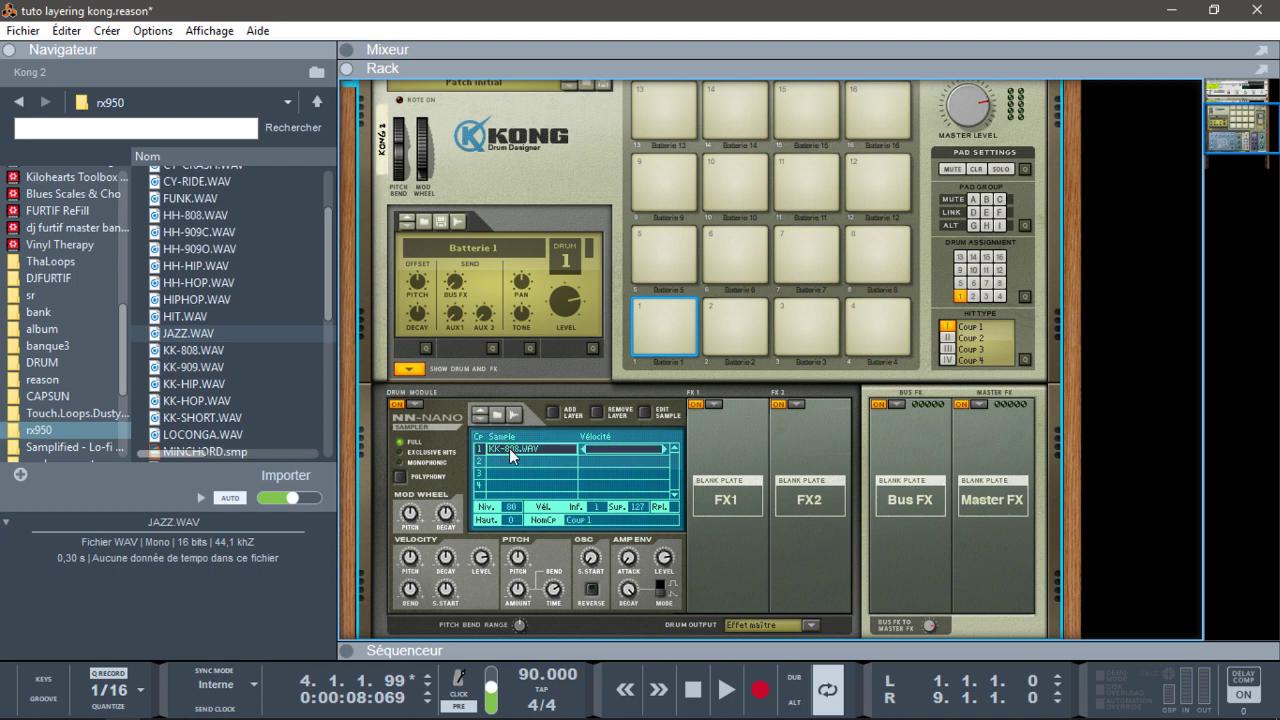
left_click(658, 325)
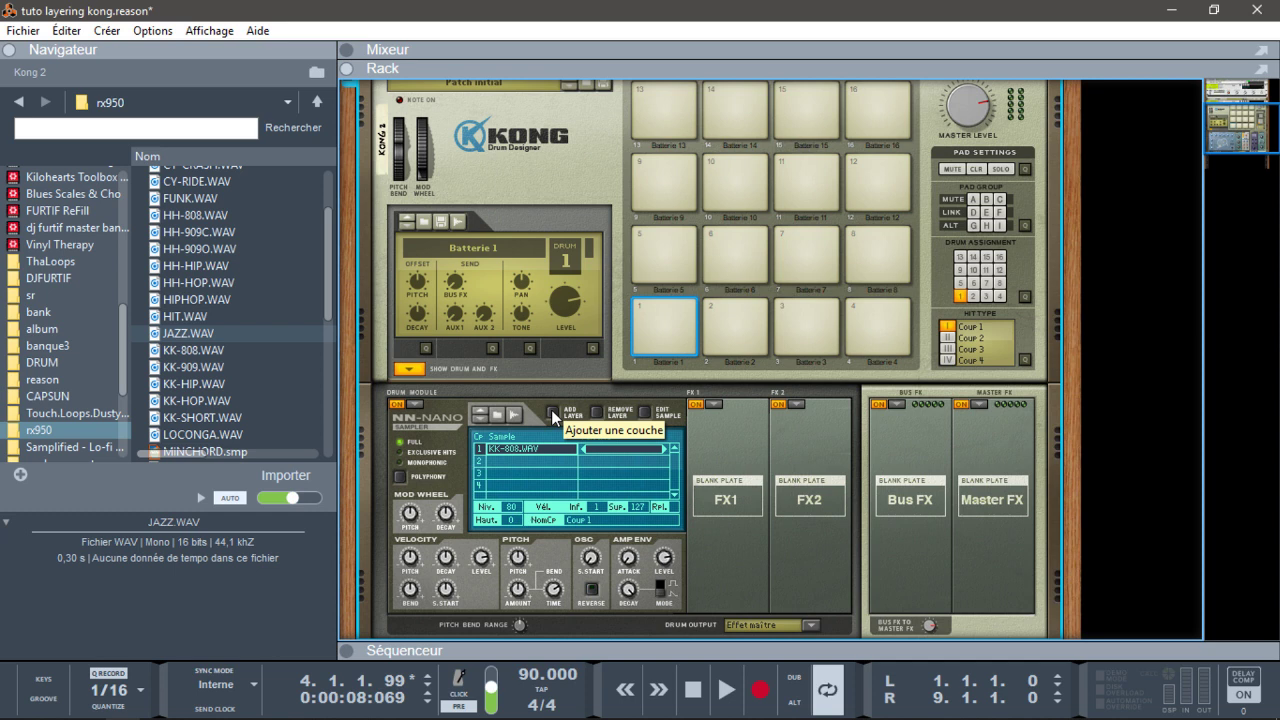
Step: Add a layer below KK-808.WAV in Coup 1, load KK-909.WAV into it, and audition pad 1
left_click(553, 416)
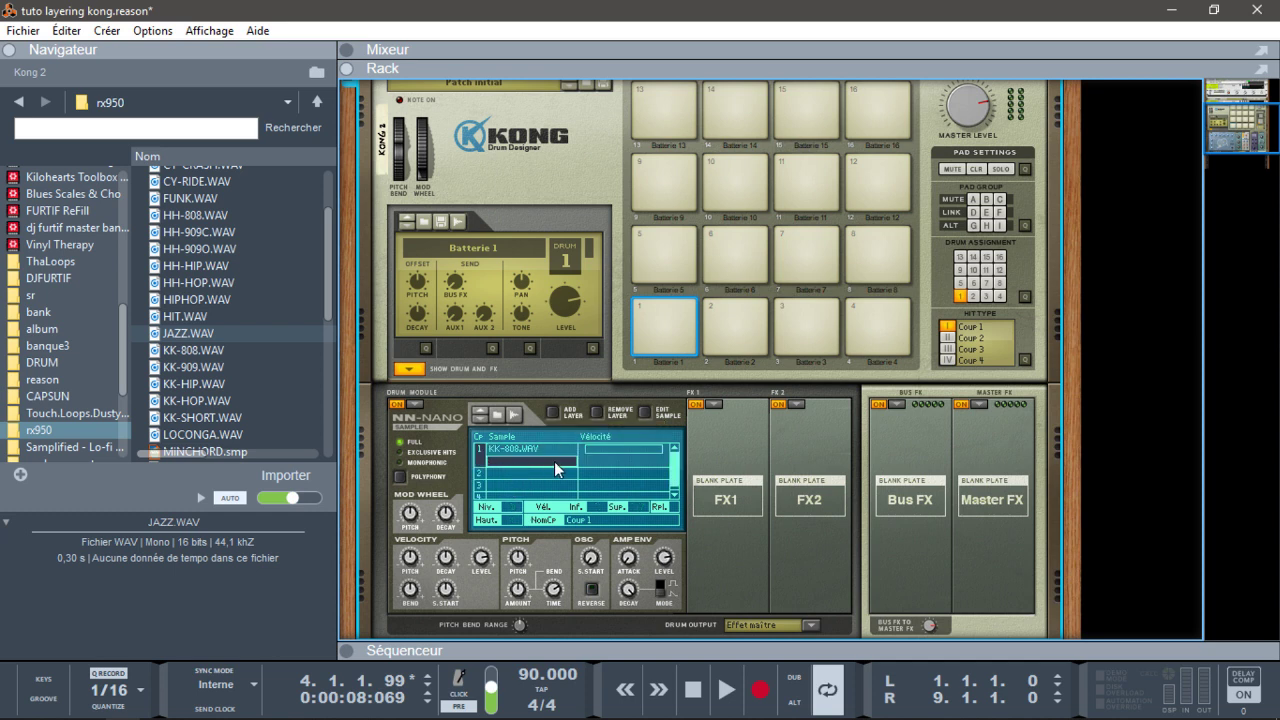
left_click(220, 367)
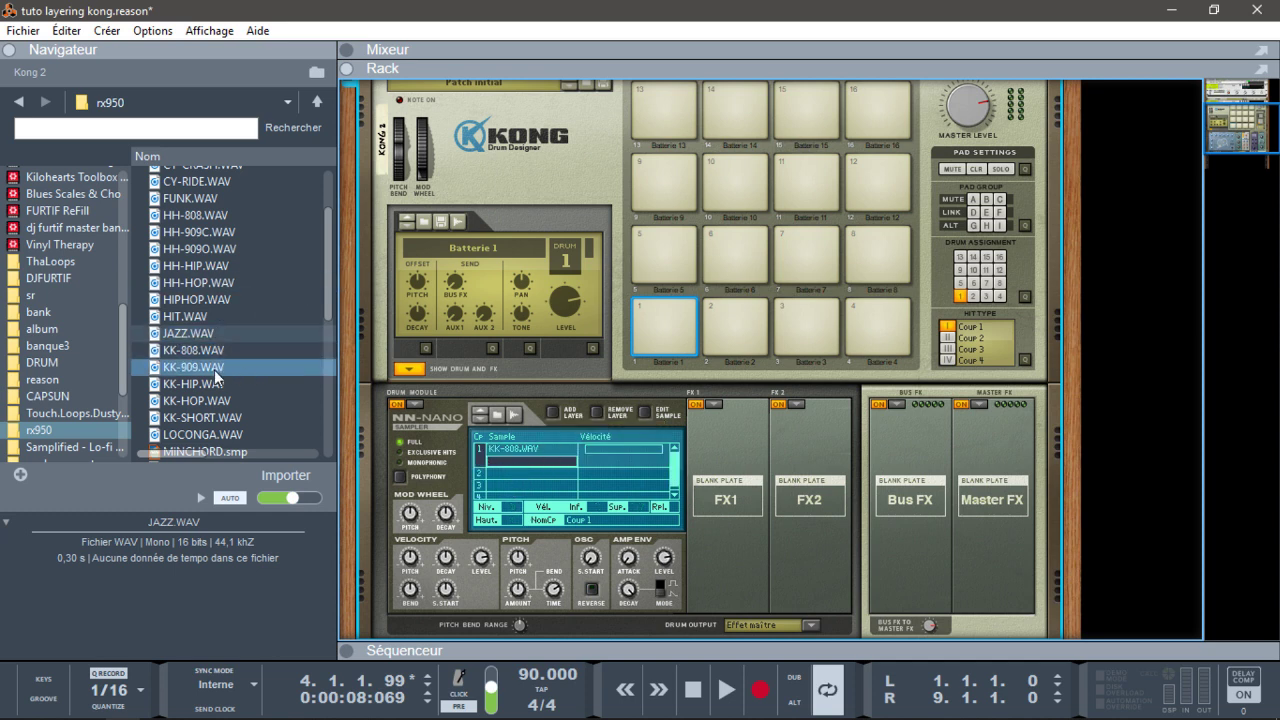
left_click_drag(214, 370, 544, 460)
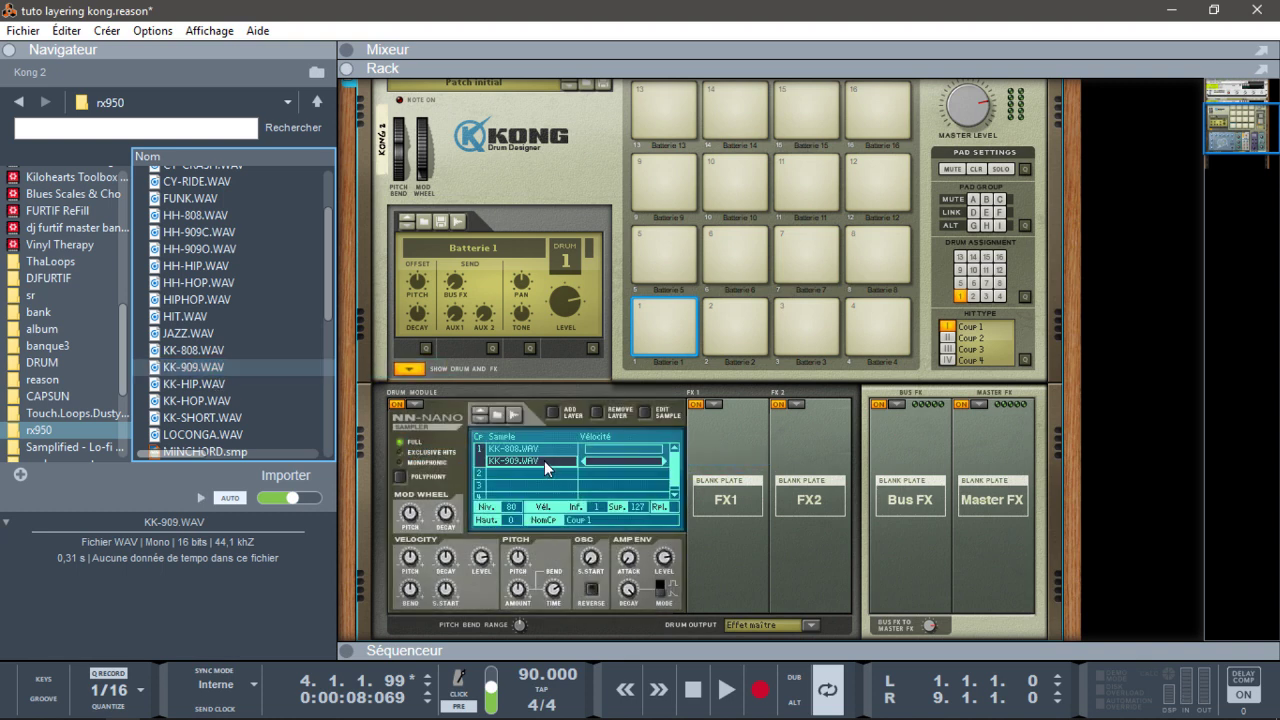
left_click(667, 332)
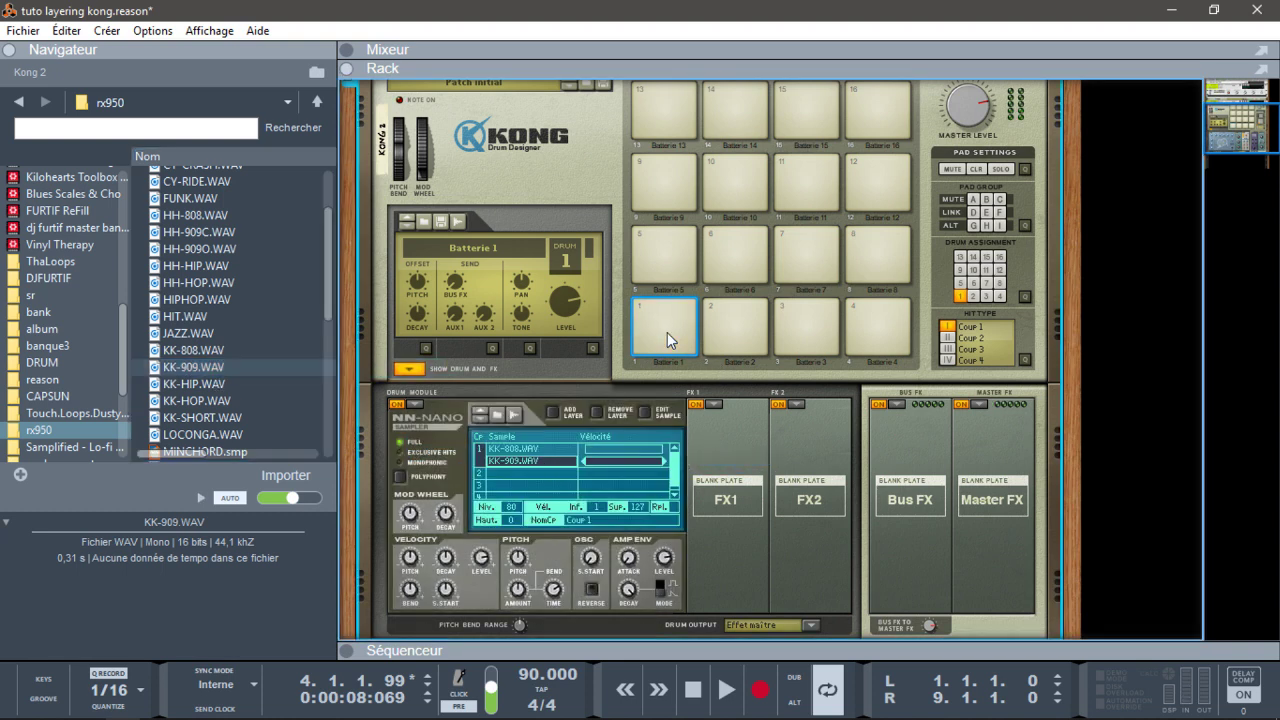
Step: Set KK-808.WAV's lower velocity limit to 53 and KK-909.WAV's upper velocity limit to 88
left_click(589, 451)
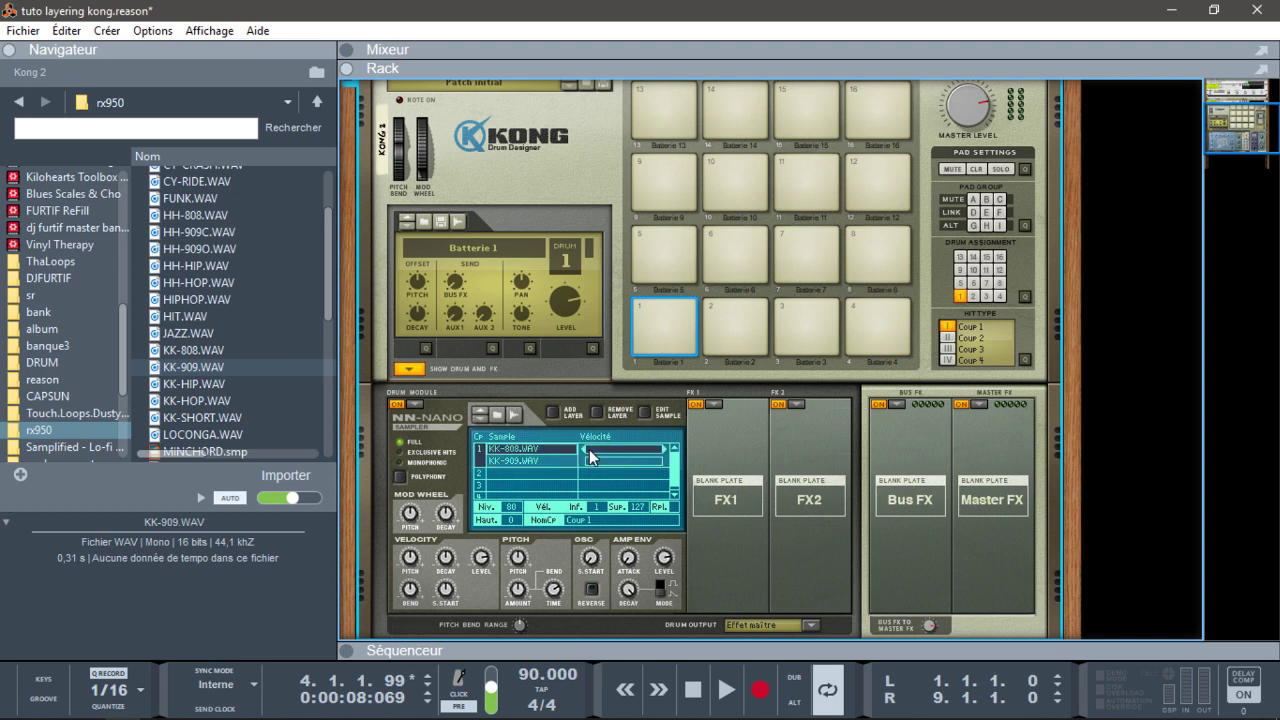
left_click_drag(582, 449, 620, 449)
left_click(656, 462)
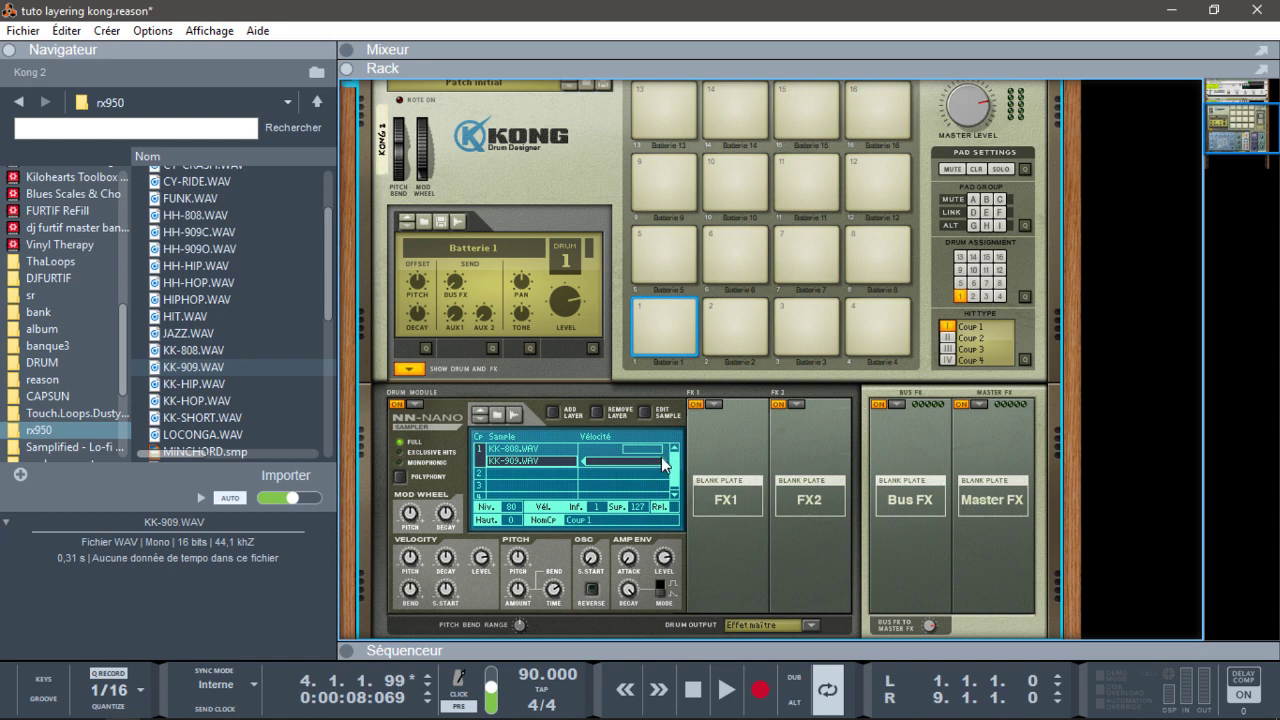
left_click_drag(664, 460, 634, 458)
left_click_drag(632, 459, 629, 458)
left_click(629, 447)
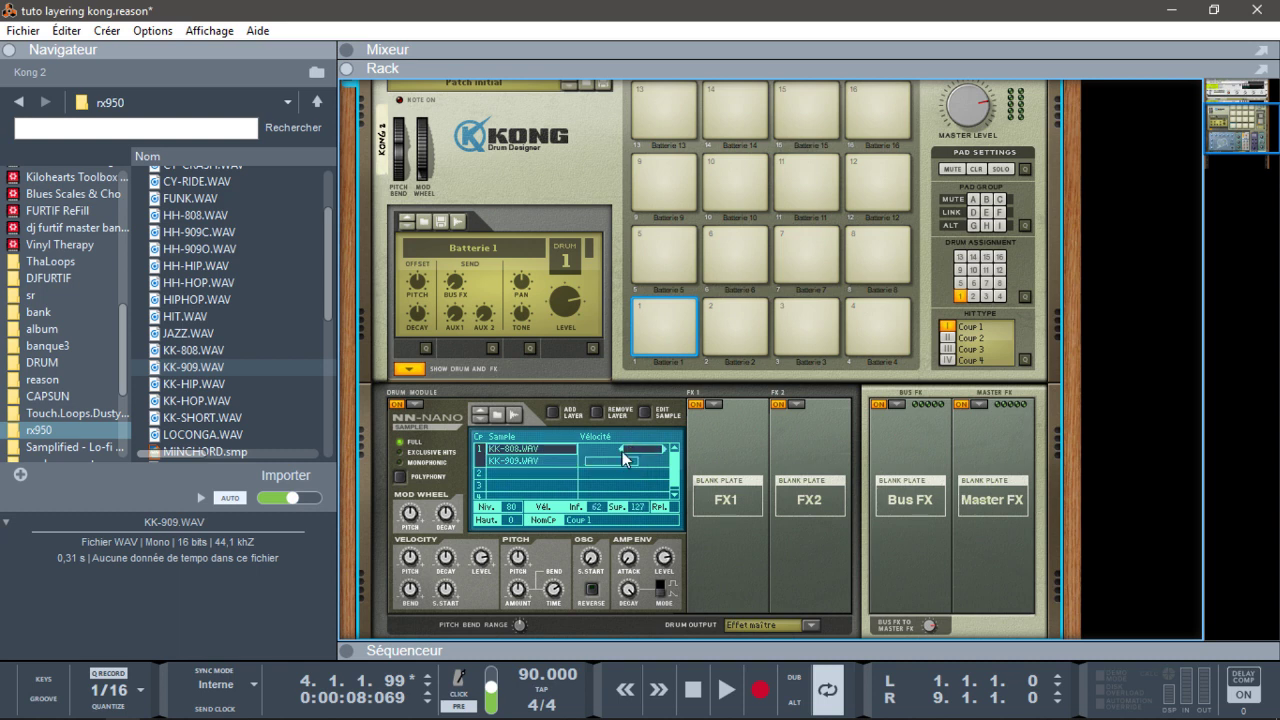
left_click_drag(623, 451, 634, 450)
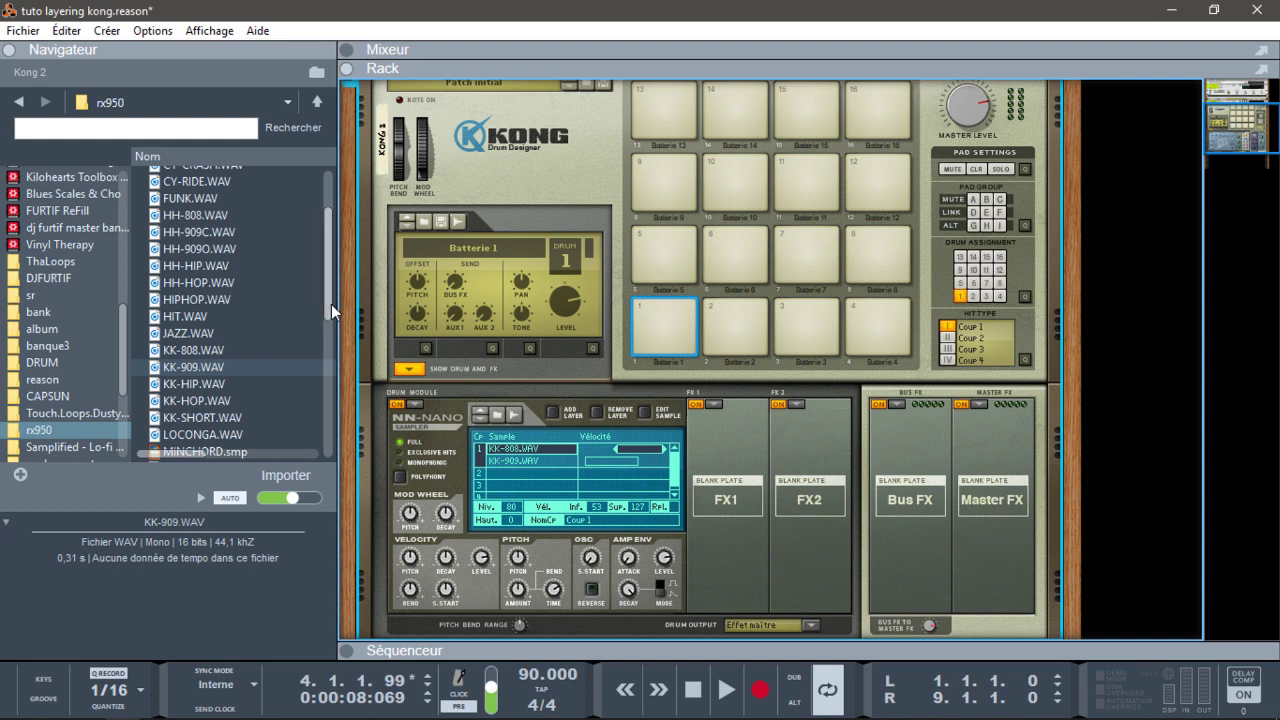
Step: Try adding another layer to Coup 1, and replace the KK-909.WAV sample with KK-HIP.WAV
left_click_drag(328, 289, 335, 306)
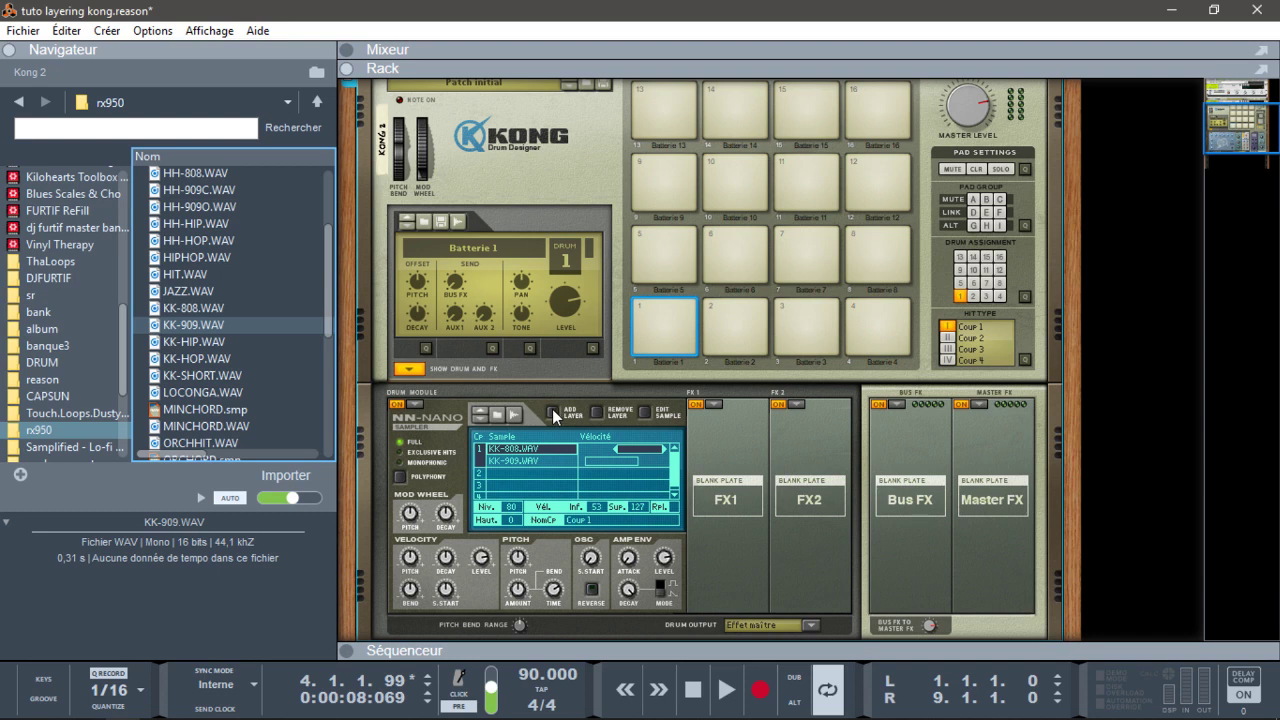
left_click(553, 414)
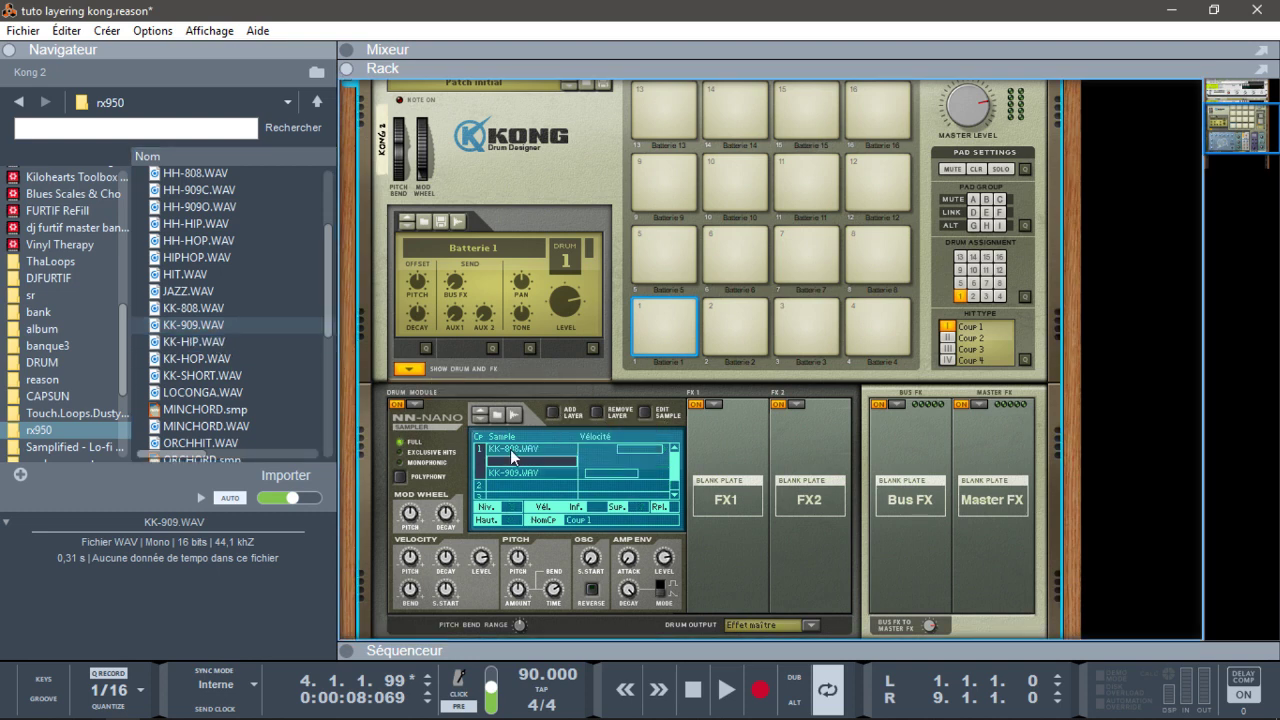
left_click_drag(505, 467, 513, 455)
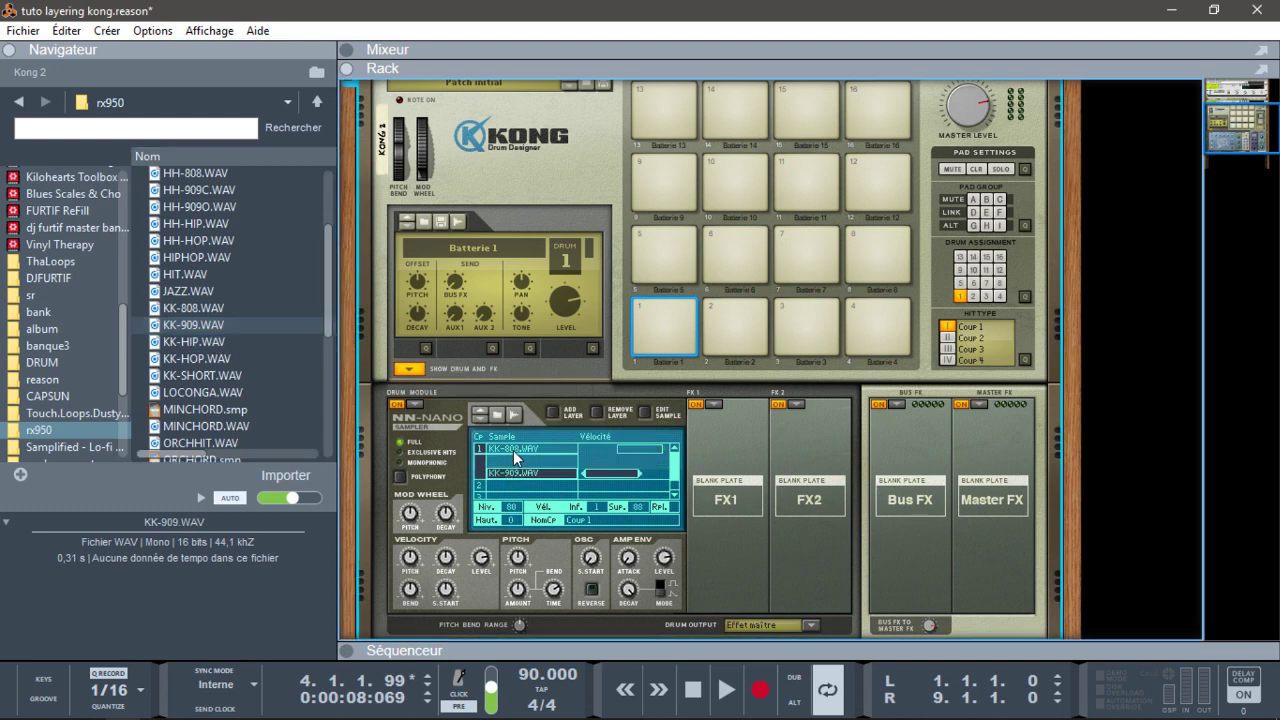
left_click(178, 341)
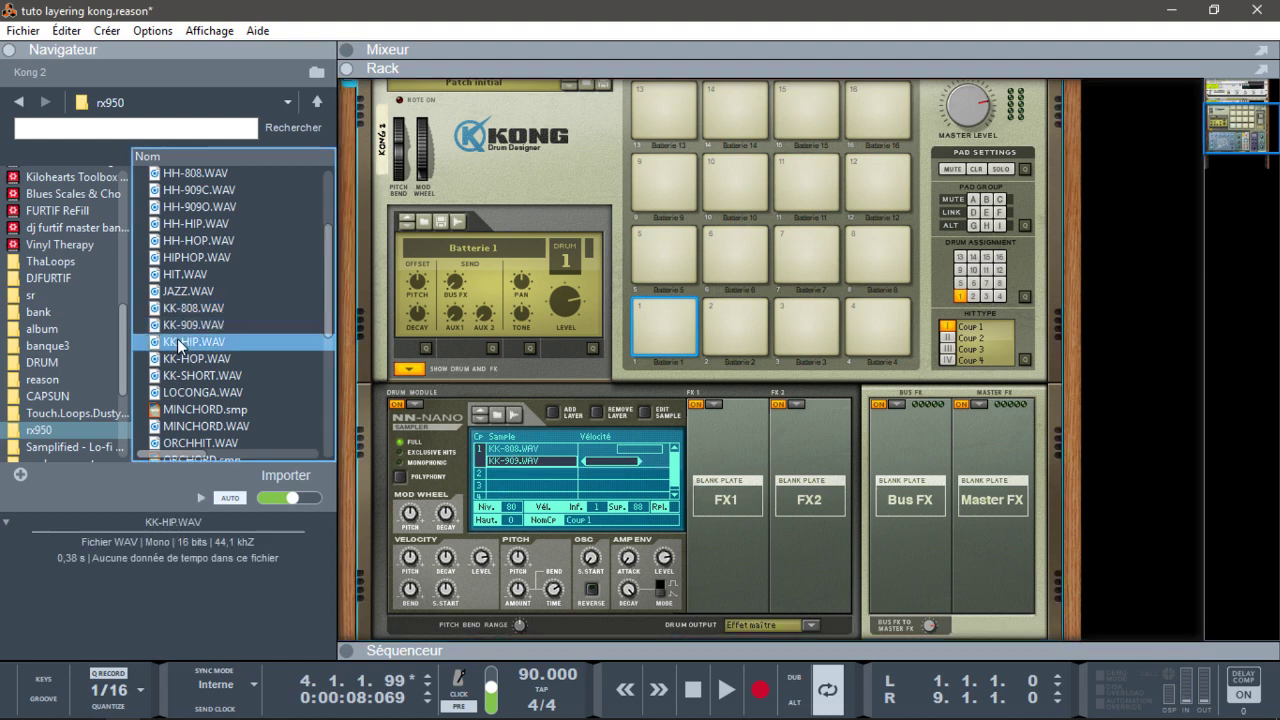
left_click_drag(175, 337, 522, 468)
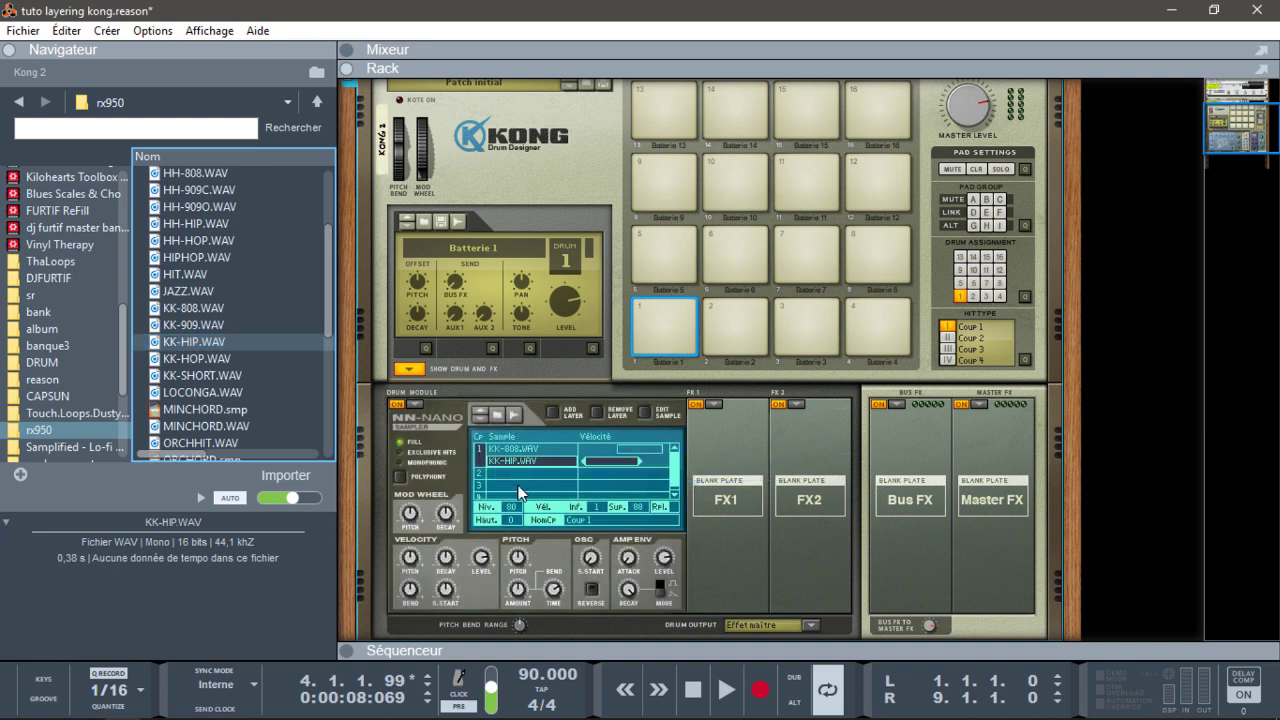
left_click(506, 472)
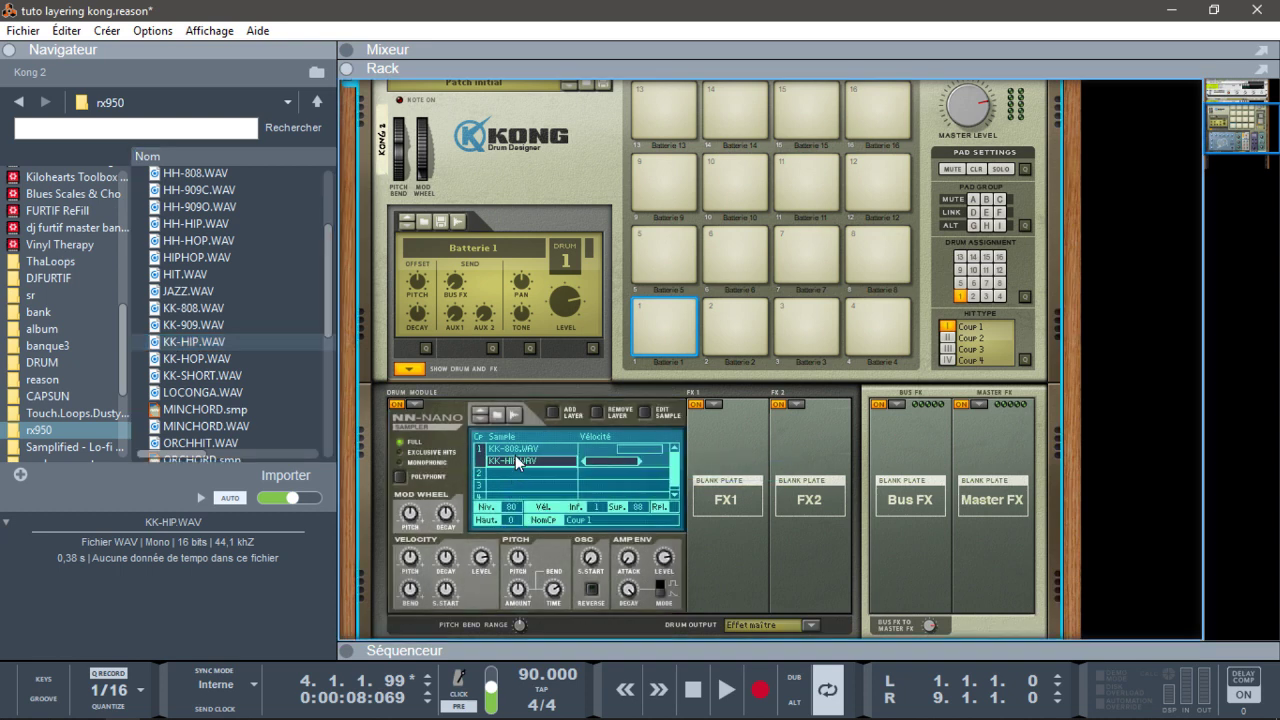
Step: Add a third layer to Coup 1 and load KK-909.WAV as its sample
left_click(557, 409)
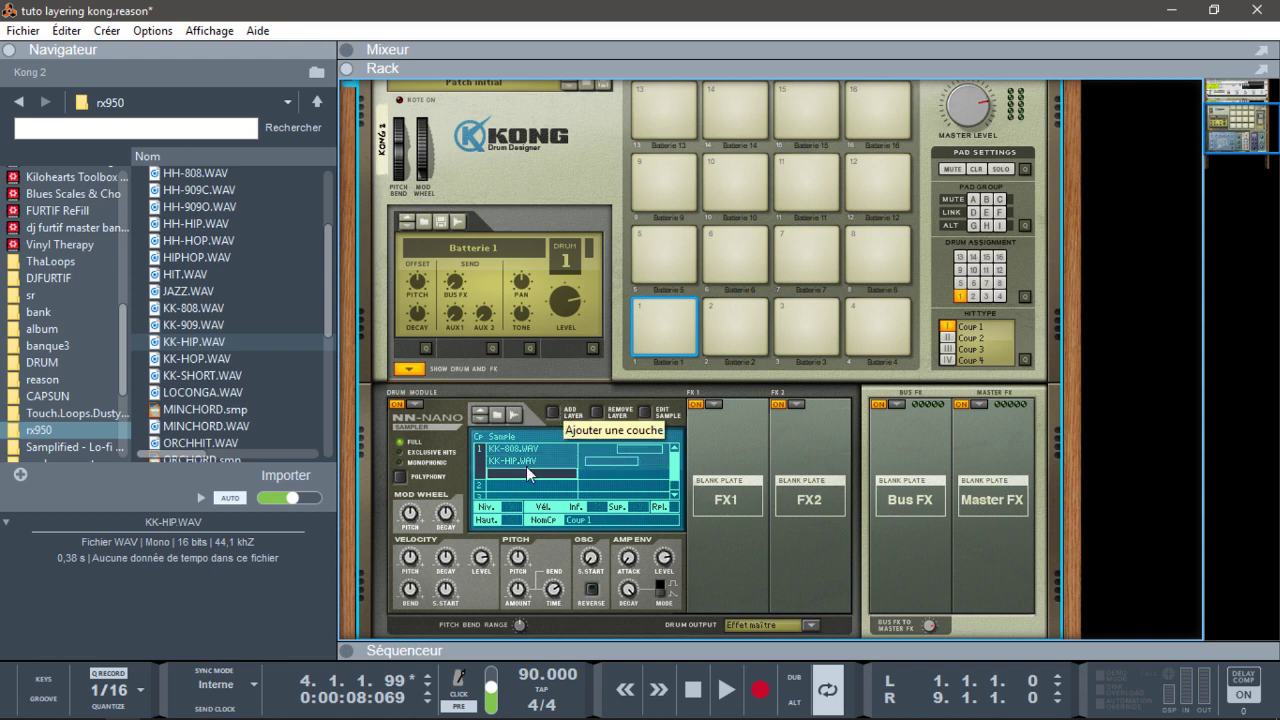
left_click(185, 327)
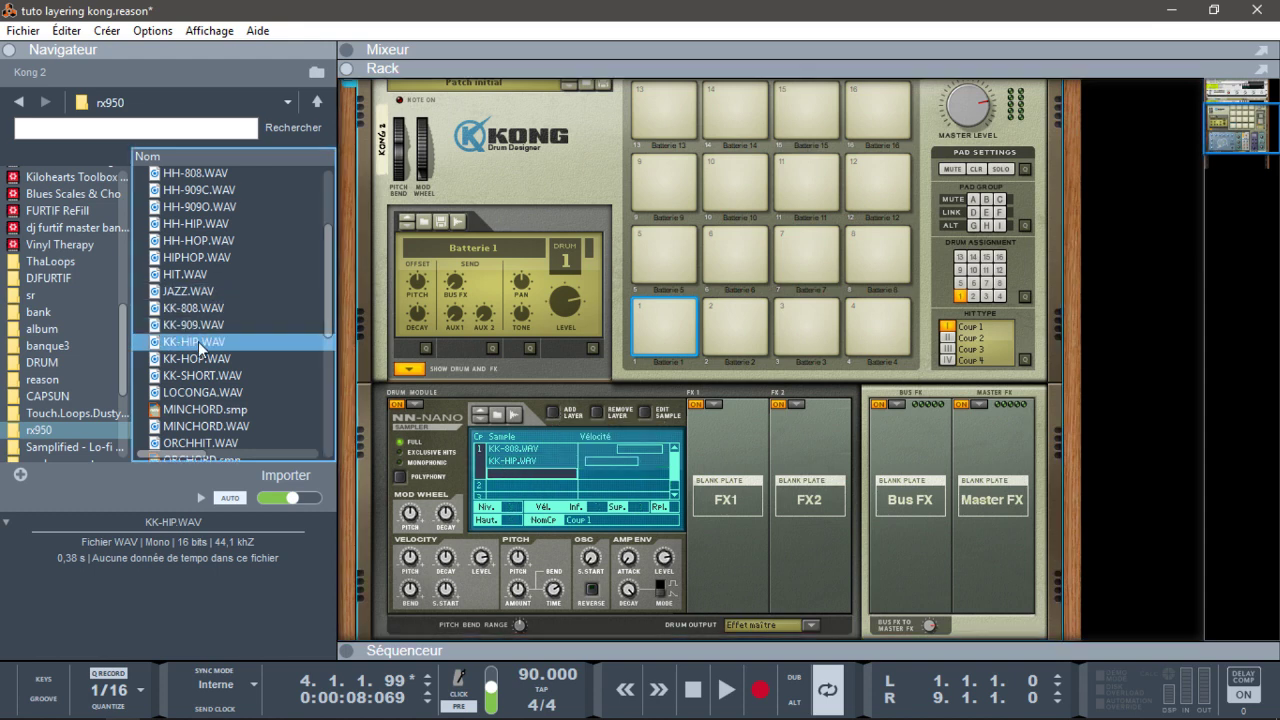
left_click_drag(241, 346, 504, 456)
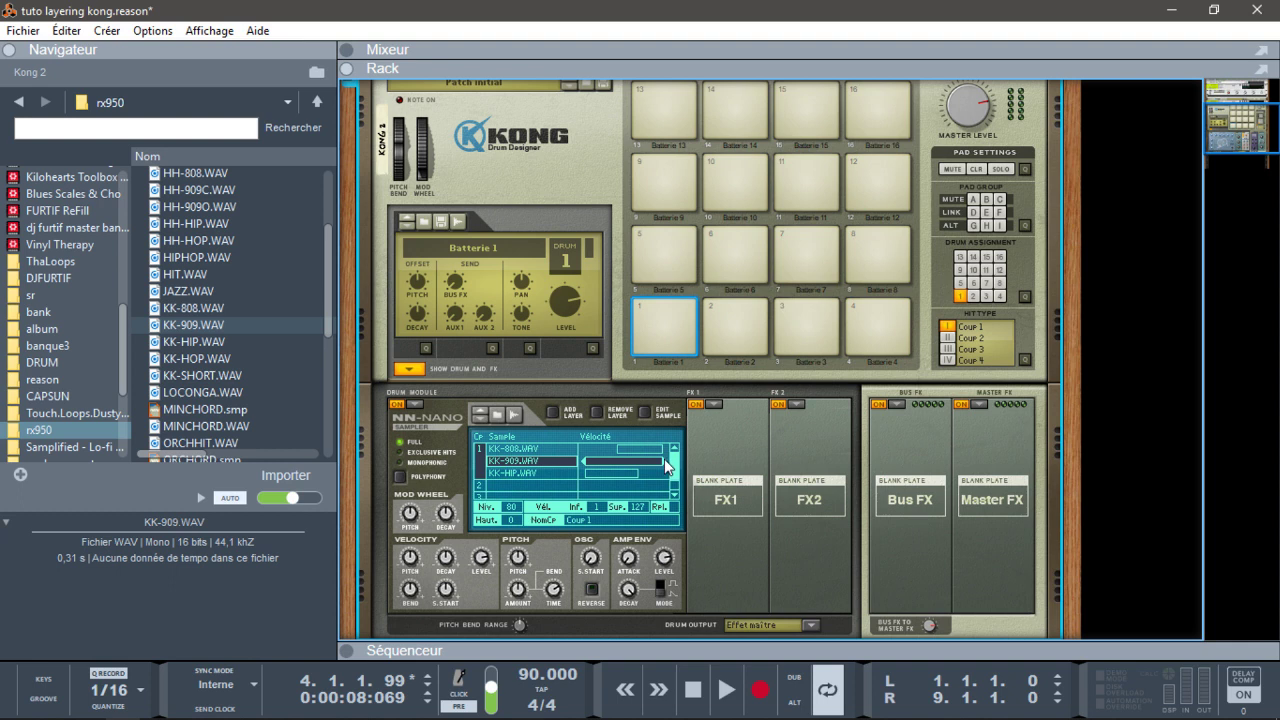
Step: Lower KK-909.WAV's upper velocity limit to about halfway and extend KK-HIP.WAV's upper velocity limit to 127
left_click_drag(660, 457, 626, 459)
left_click(624, 475)
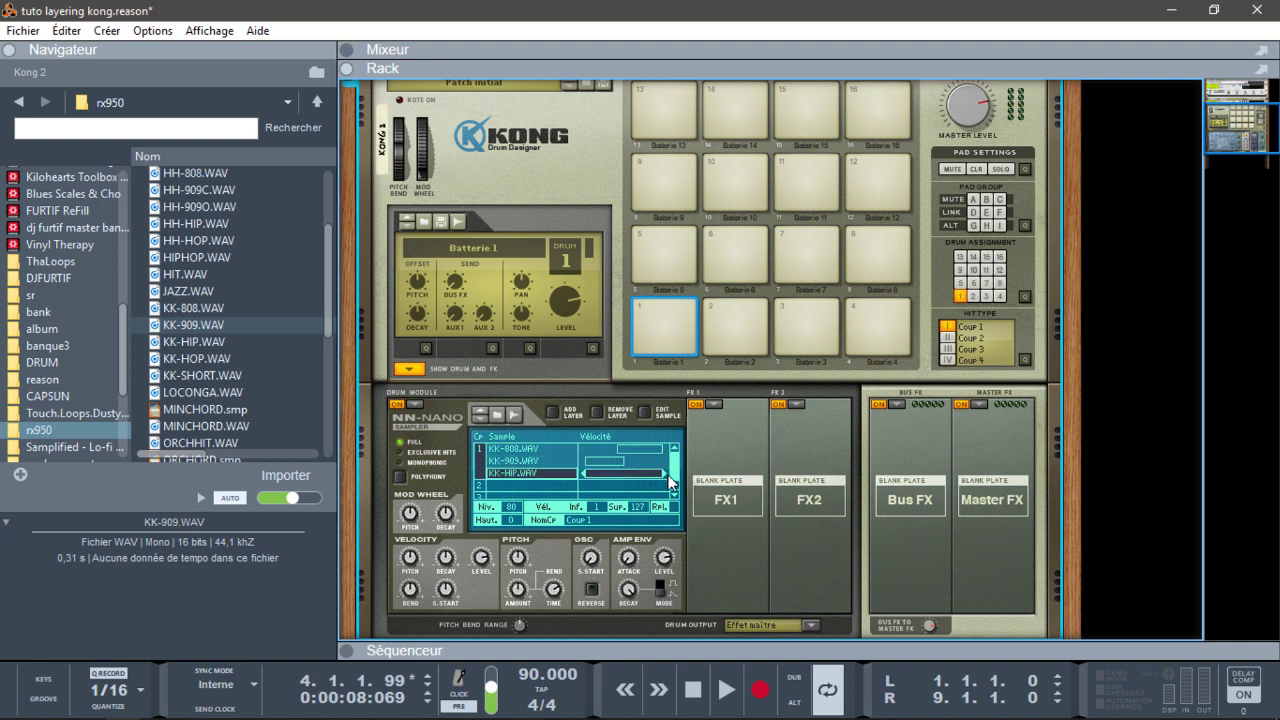
left_click_drag(640, 473, 686, 474)
Step: Add a fourth layer with KK-HOP.WAV to Coup 1 and set KK-HIP.WAV's upper velocity limit to 87
left_click(554, 412)
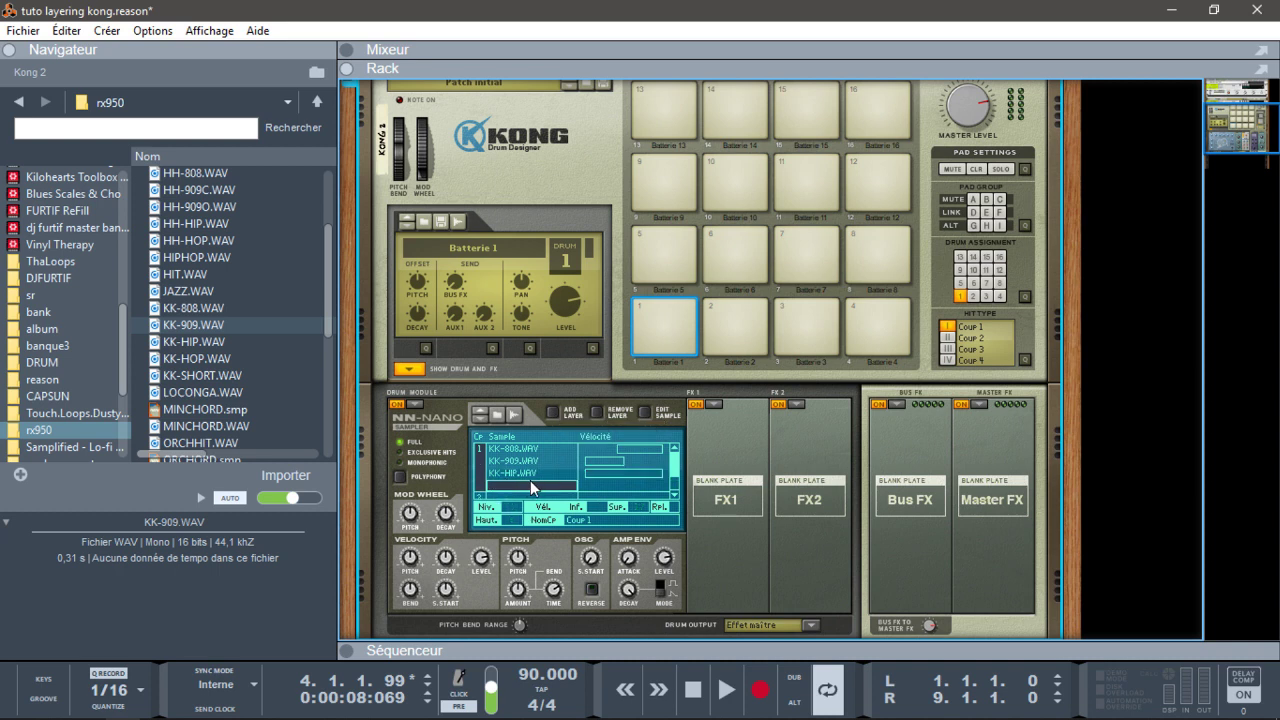
left_click(200, 342)
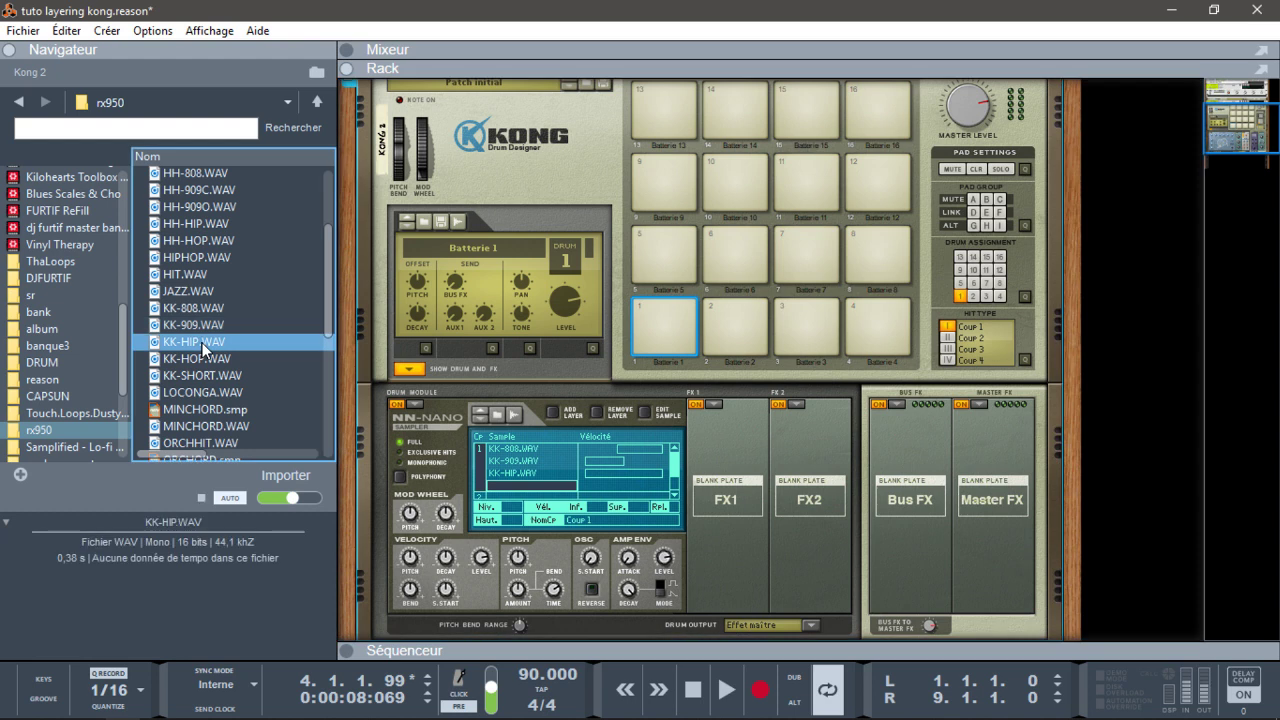
left_click(203, 358)
left_click_drag(203, 358, 535, 480)
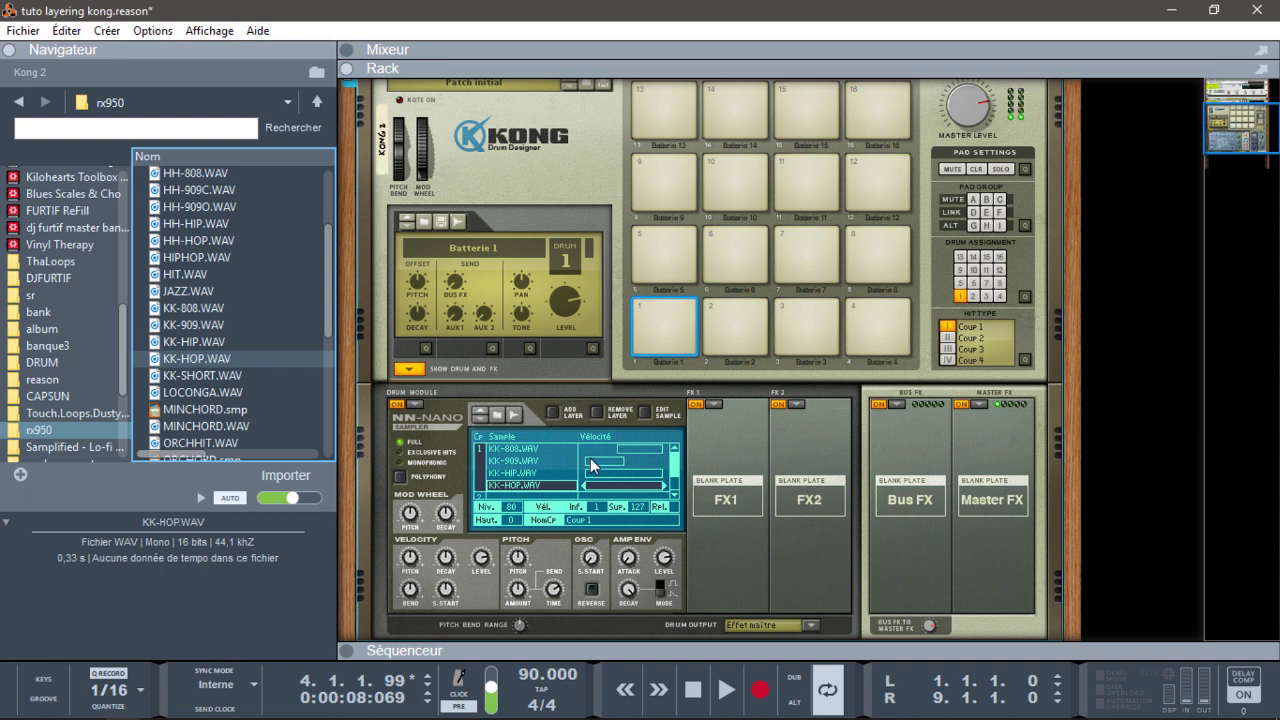
left_click(655, 475)
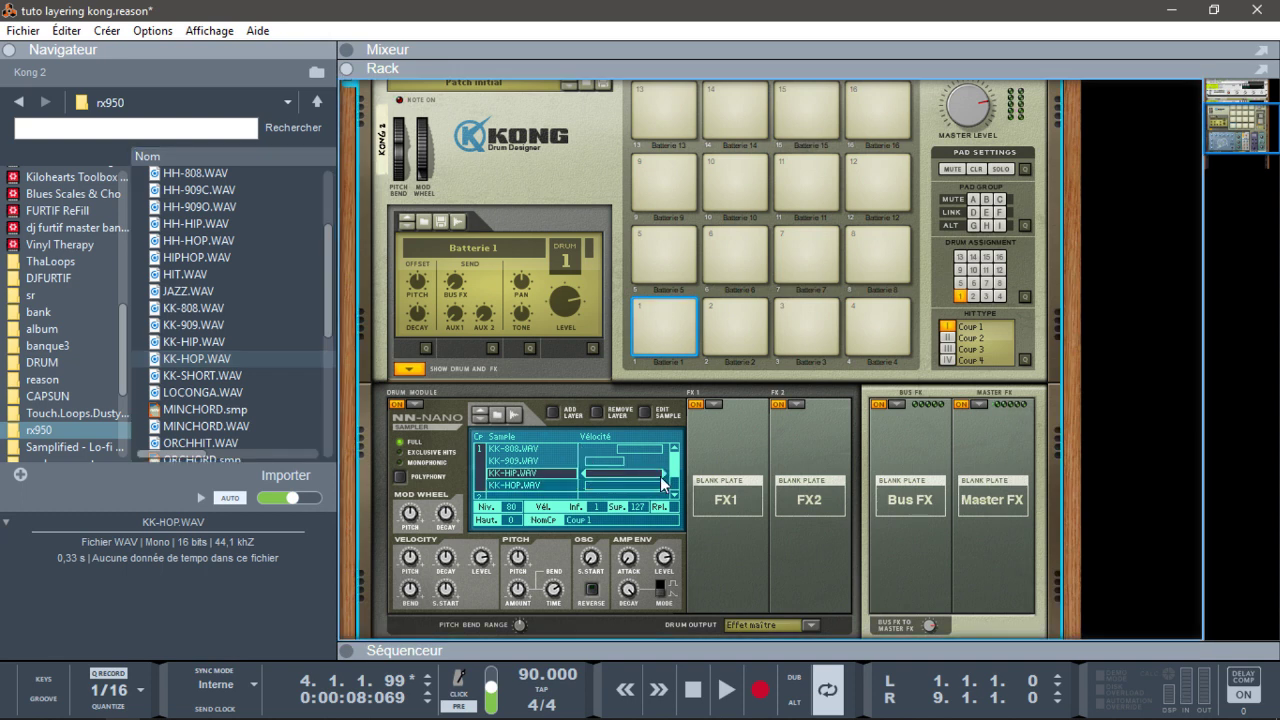
left_click_drag(663, 474, 629, 473)
Step: Load JAZZ.WAV into the empty Coup 2 slot and set pad 1's hit type to Coup 2
left_click_drag(675, 458, 674, 486)
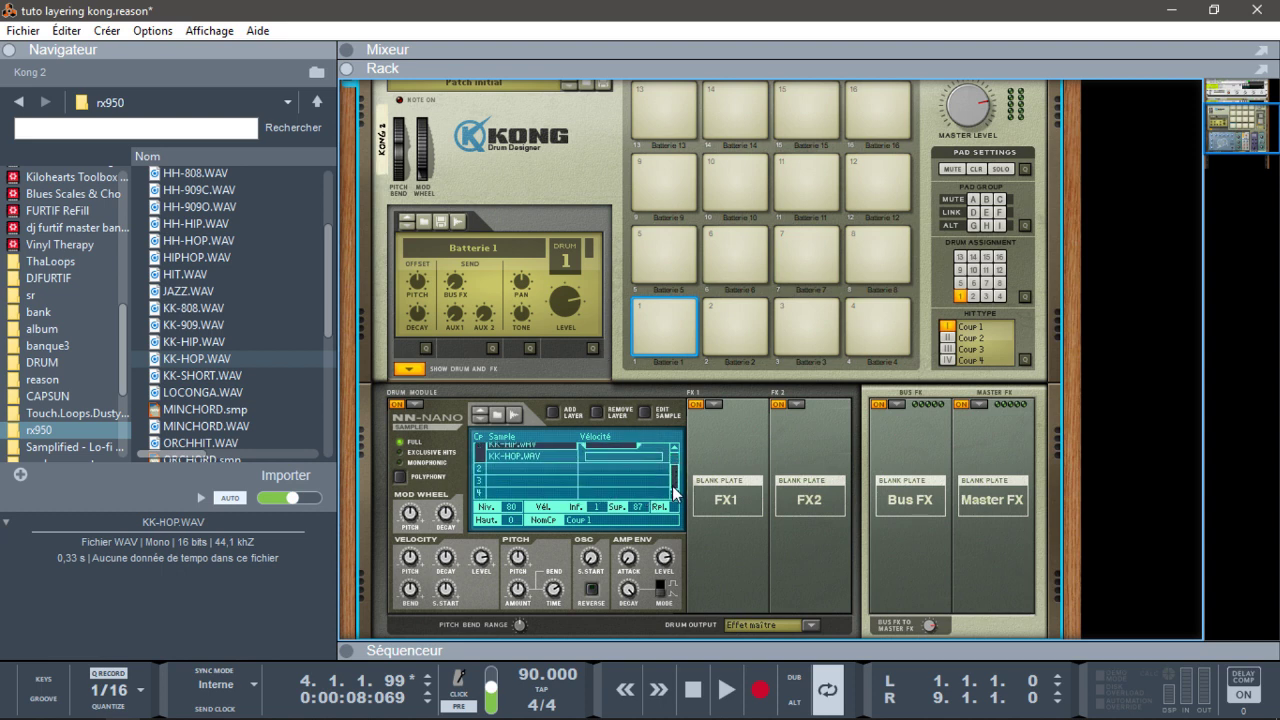
left_click(517, 475)
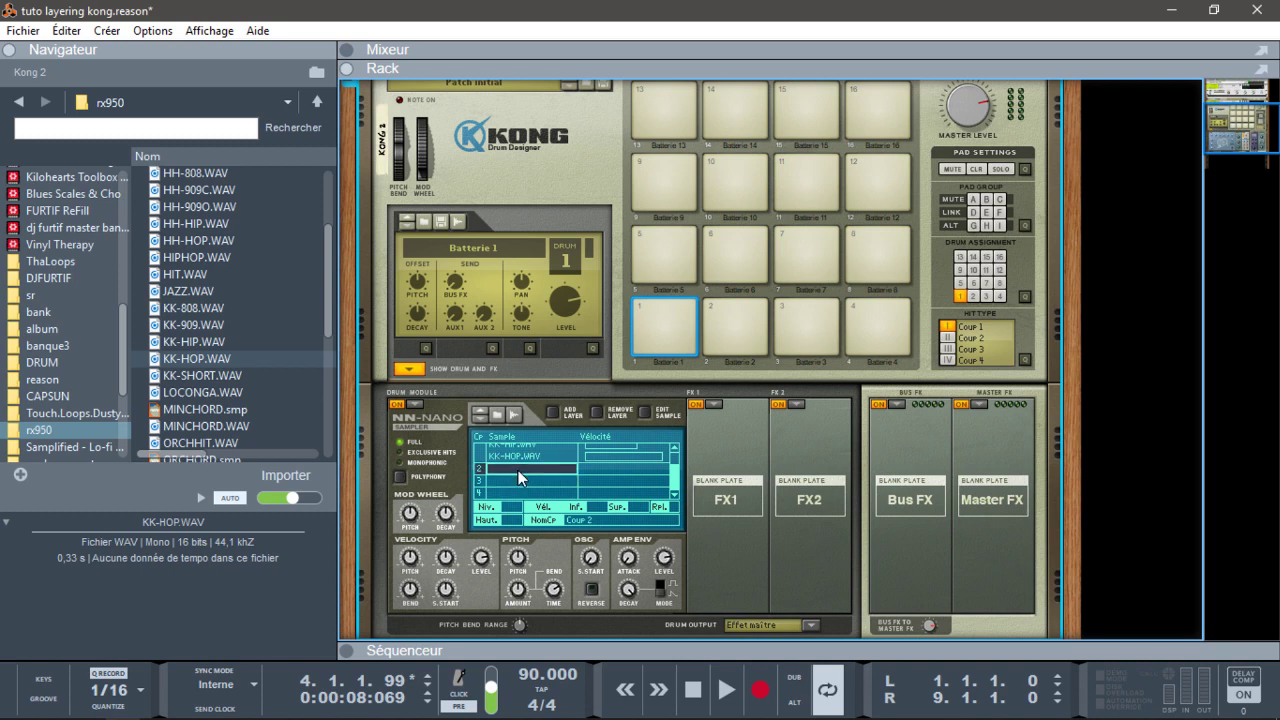
left_click(192, 291)
left_click_drag(192, 291, 527, 468)
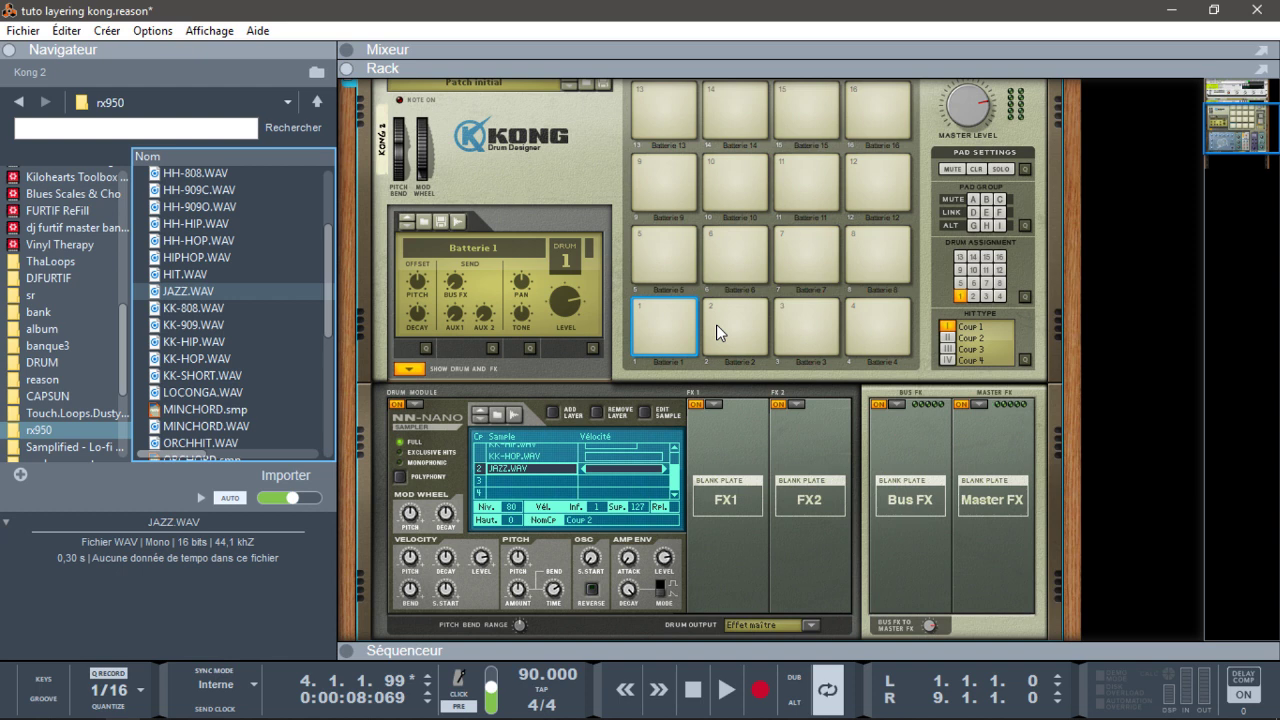
left_click(961, 338)
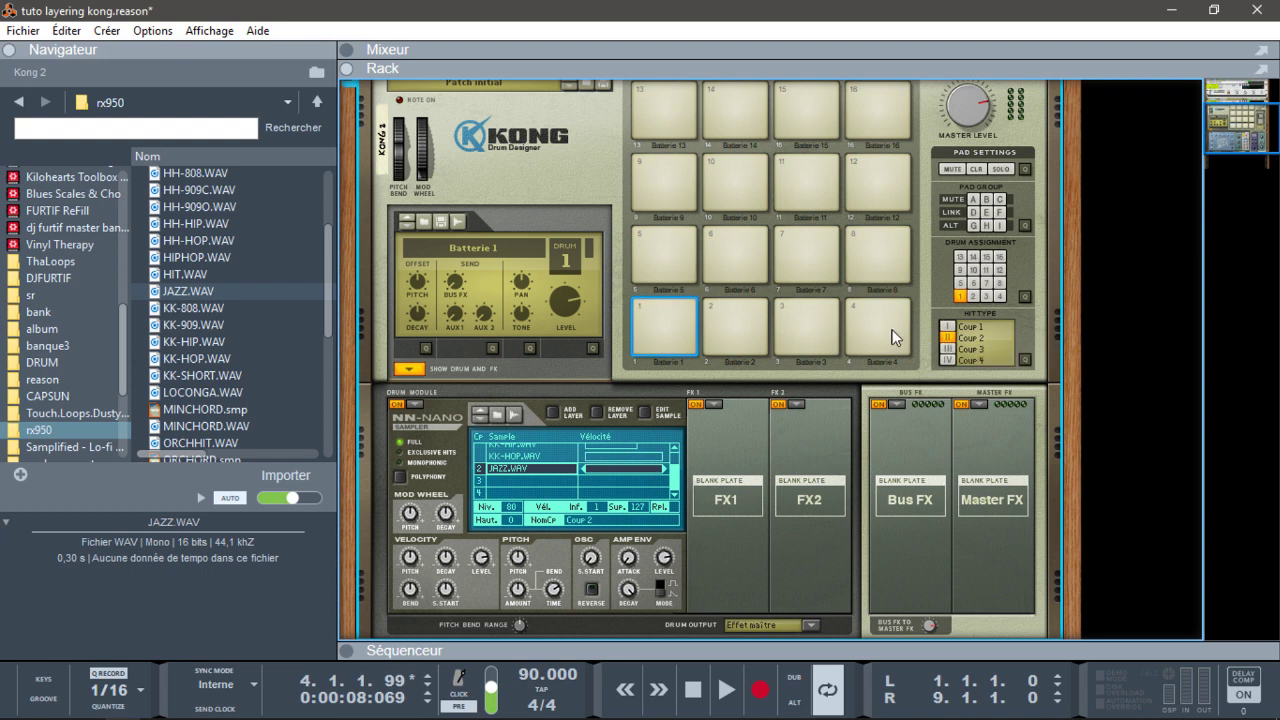
Step: Add a second layer to Coup 2 on pad 1 and load HIT.WAV as its sample
left_click(549, 412)
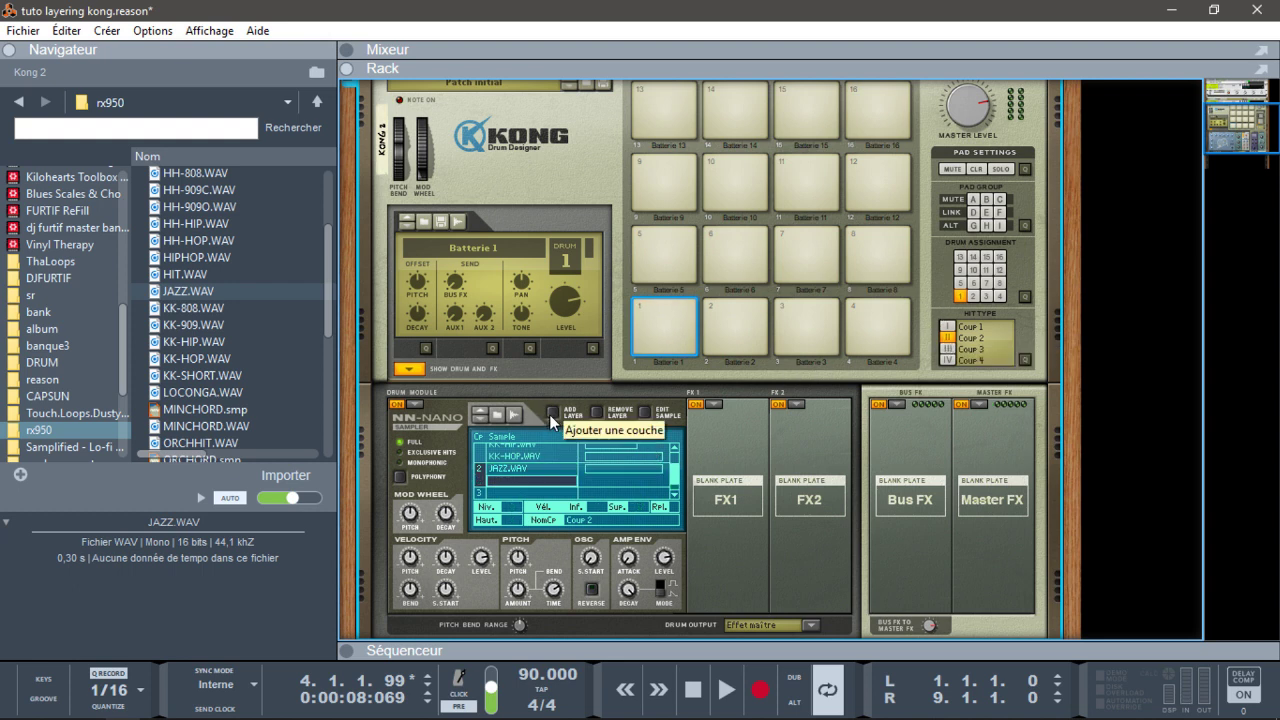
left_click(160, 276)
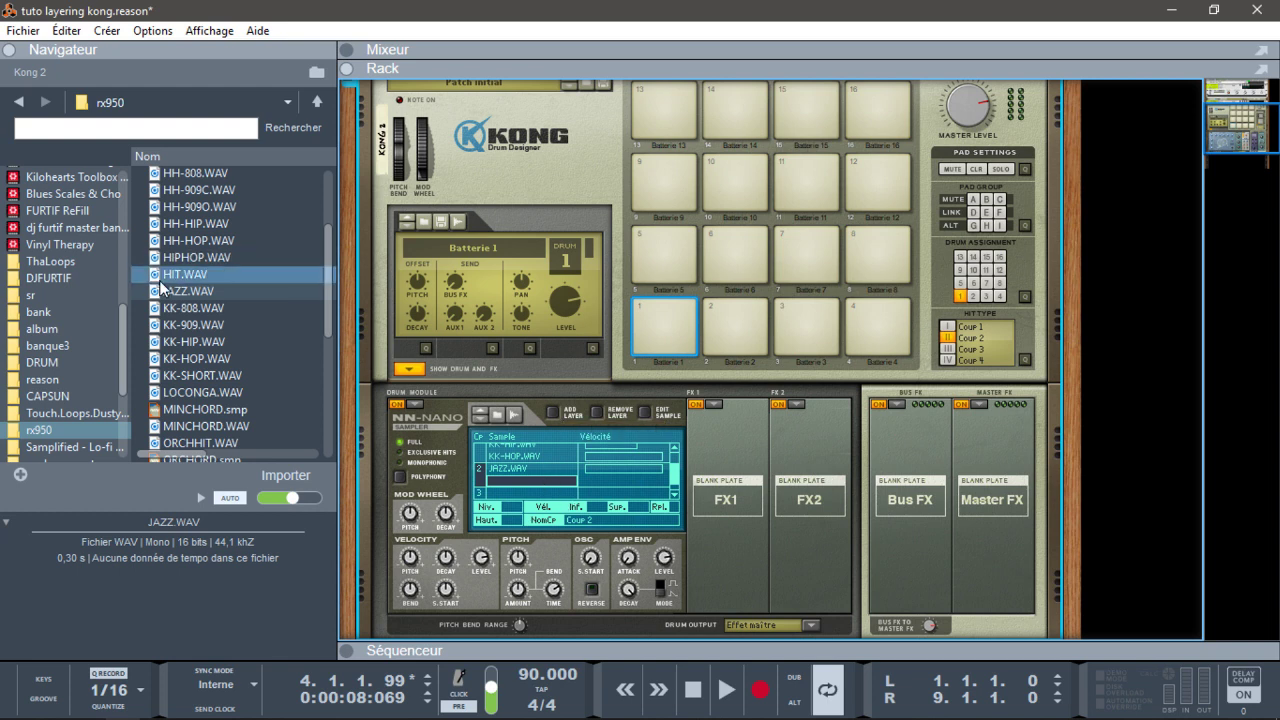
left_click_drag(175, 274, 523, 479)
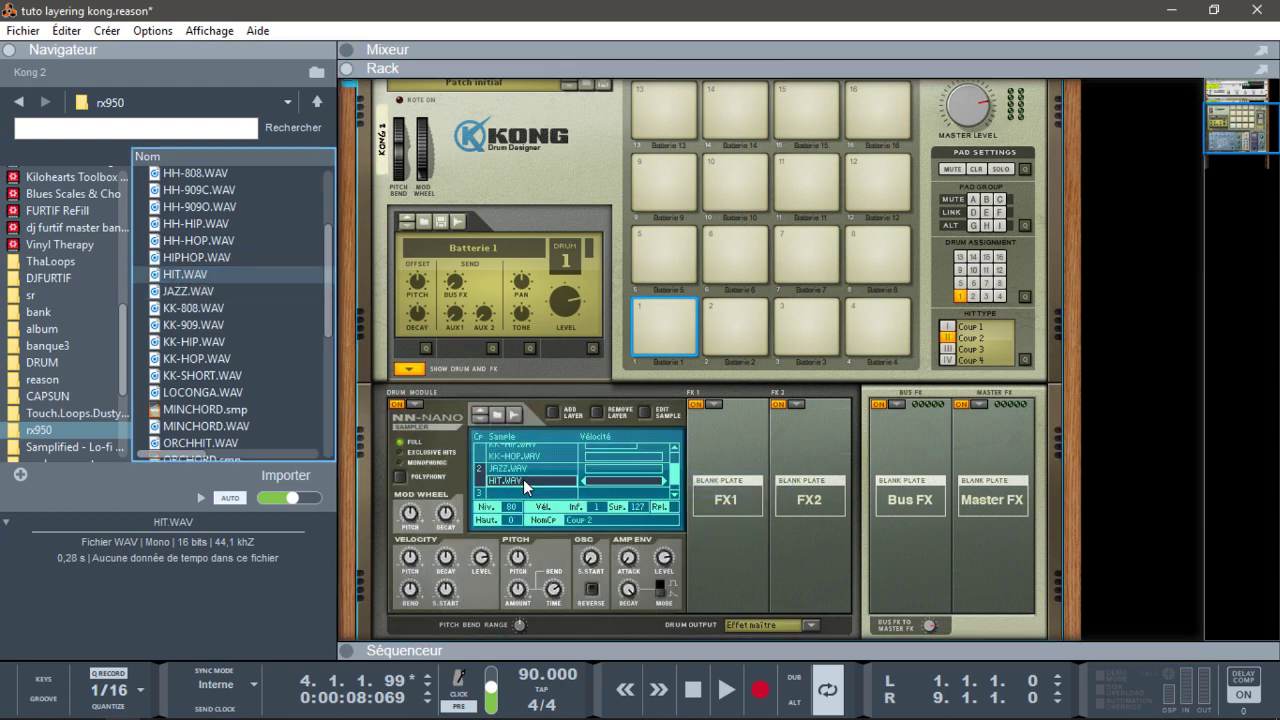
Step: Set JAZZ.WAV's upper velocity limit to 80 and HIT.WAV's lower velocity limit to 30
left_click(664, 469)
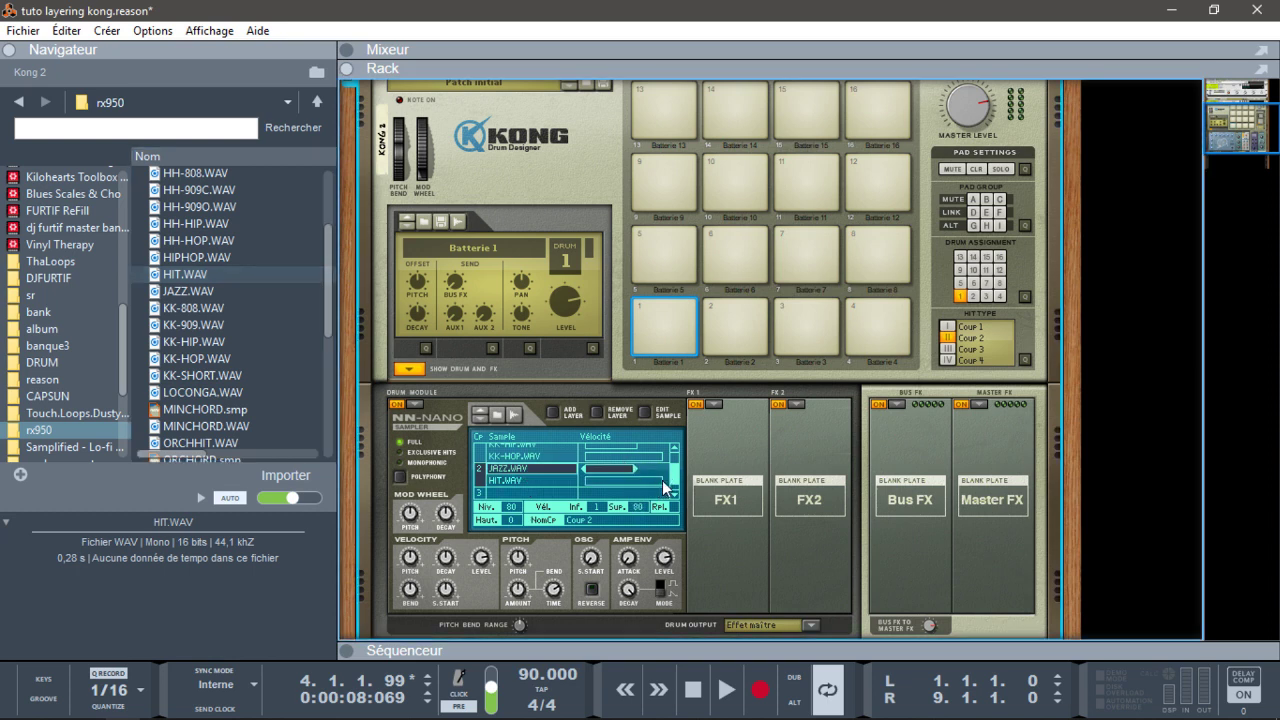
left_click(662, 480)
left_click_drag(653, 480, 660, 480)
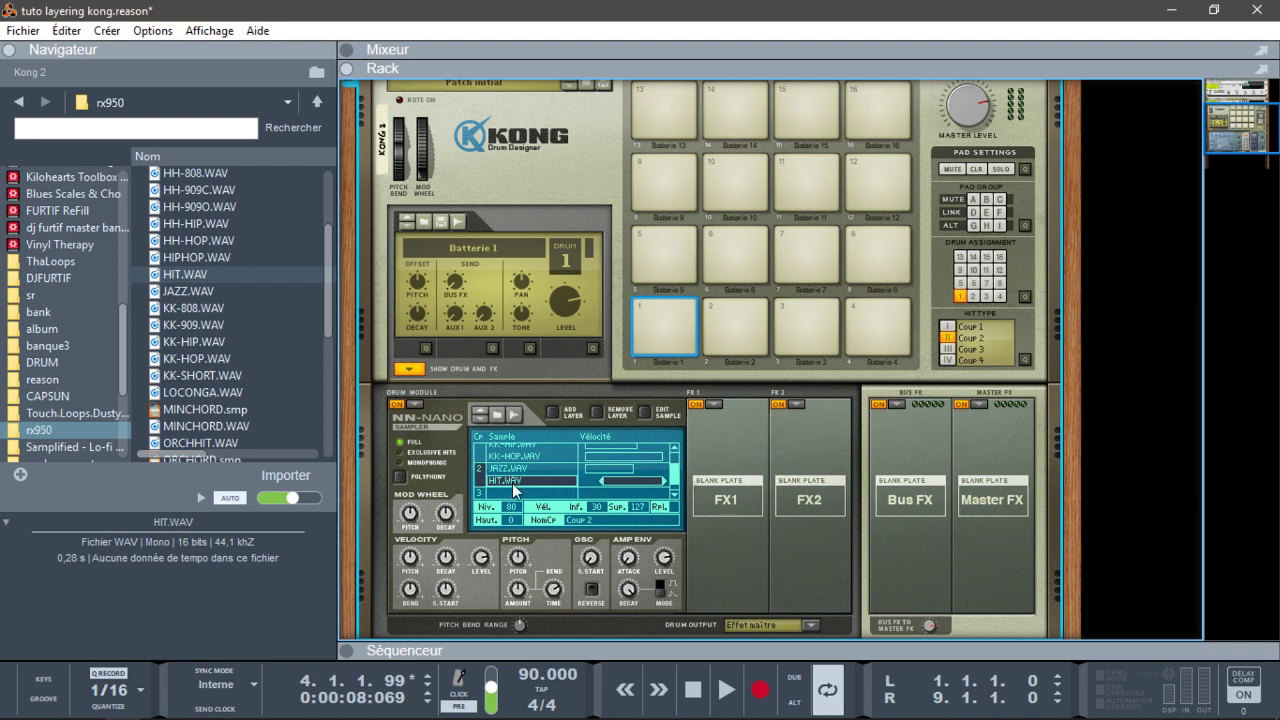
Step: Remove the HIT.WAV and JAZZ.WAV layers from Coup 2
scroll(676, 473, "down", 1)
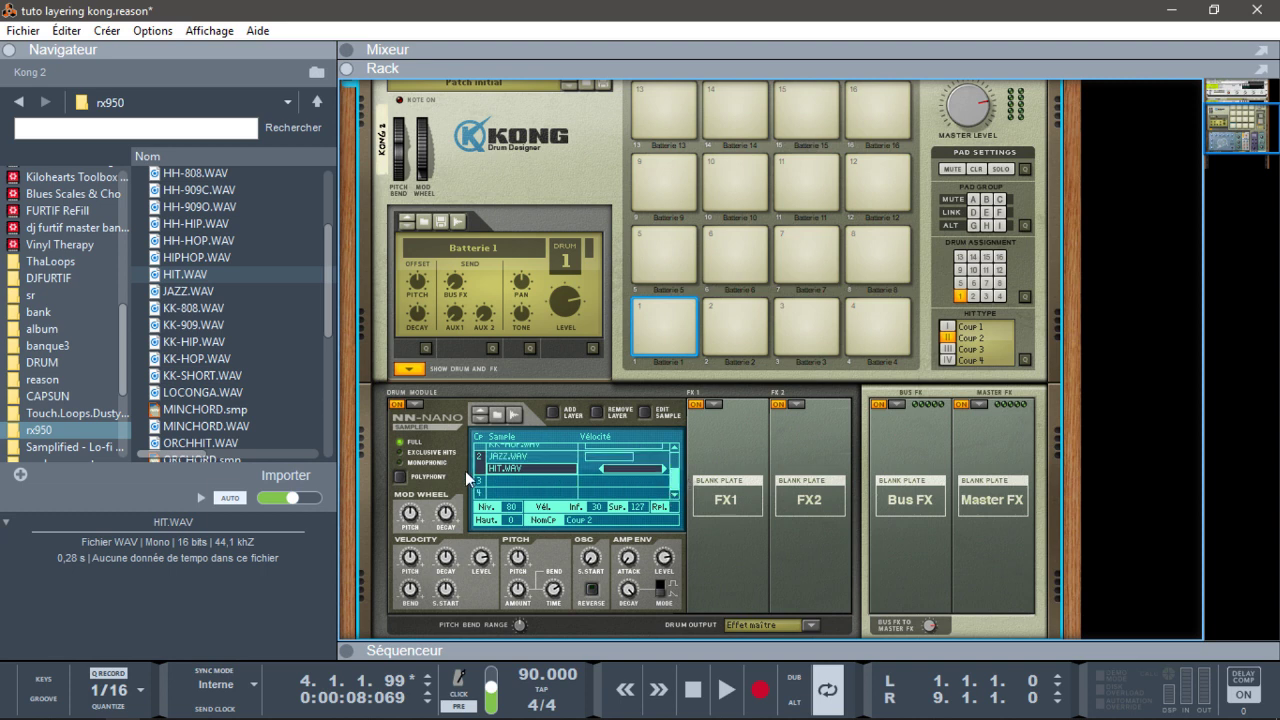
left_click(597, 411)
left_click(541, 468)
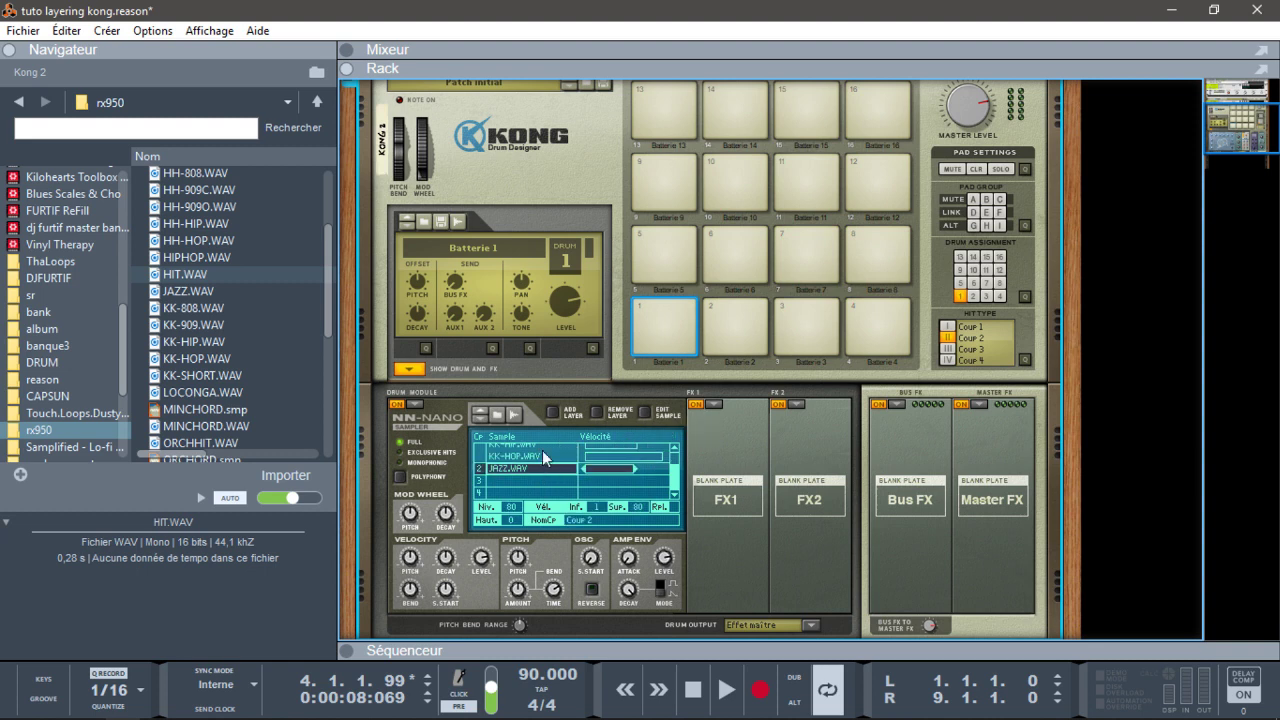
left_click(596, 413)
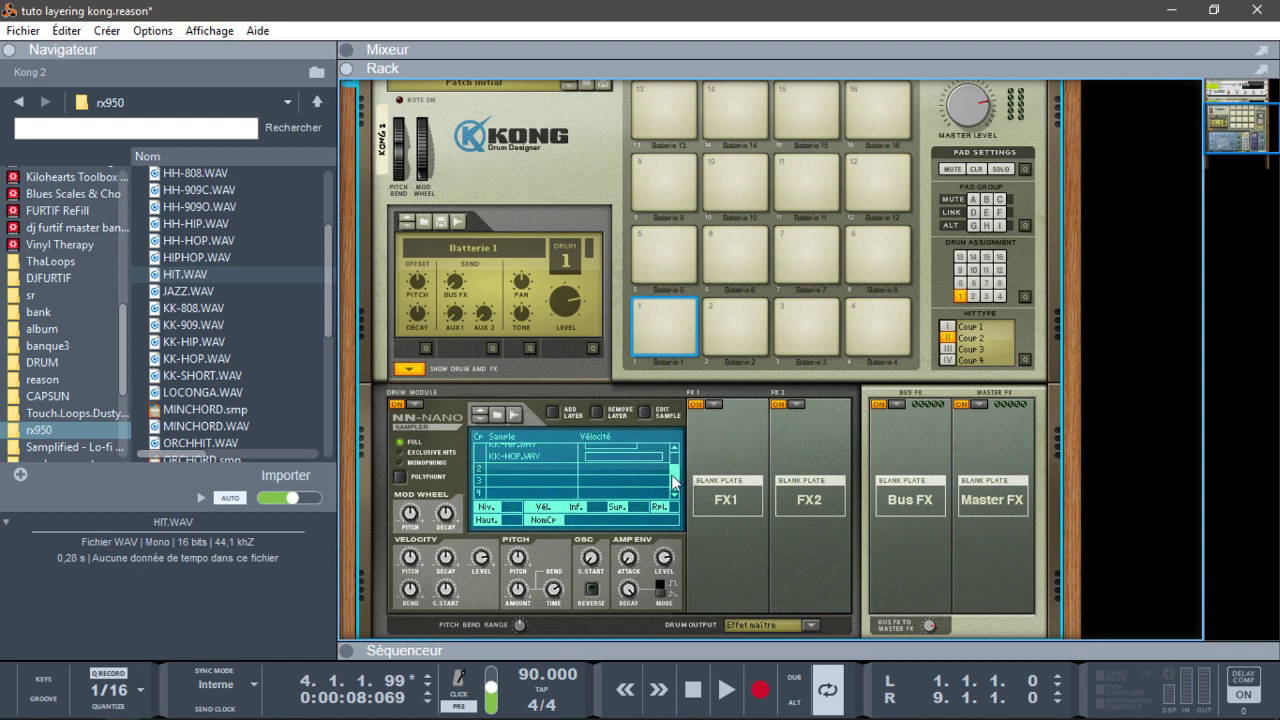
Step: Extend the velocity ranges of KK-808.WAV, KK-909.WAV and KK-HIP.WAV in Coup 1 to the full 1 to 127
left_click_drag(676, 474, 674, 440)
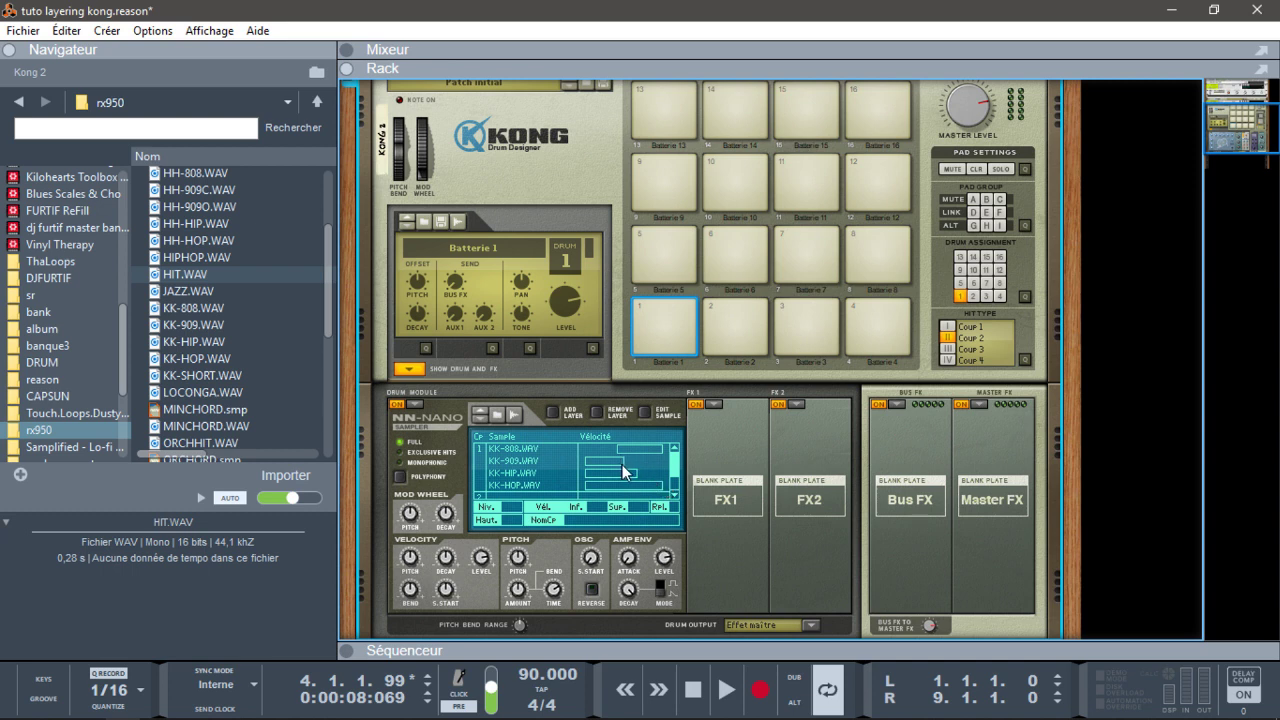
left_click(622, 463)
left_click_drag(627, 460, 549, 453)
left_click(613, 449)
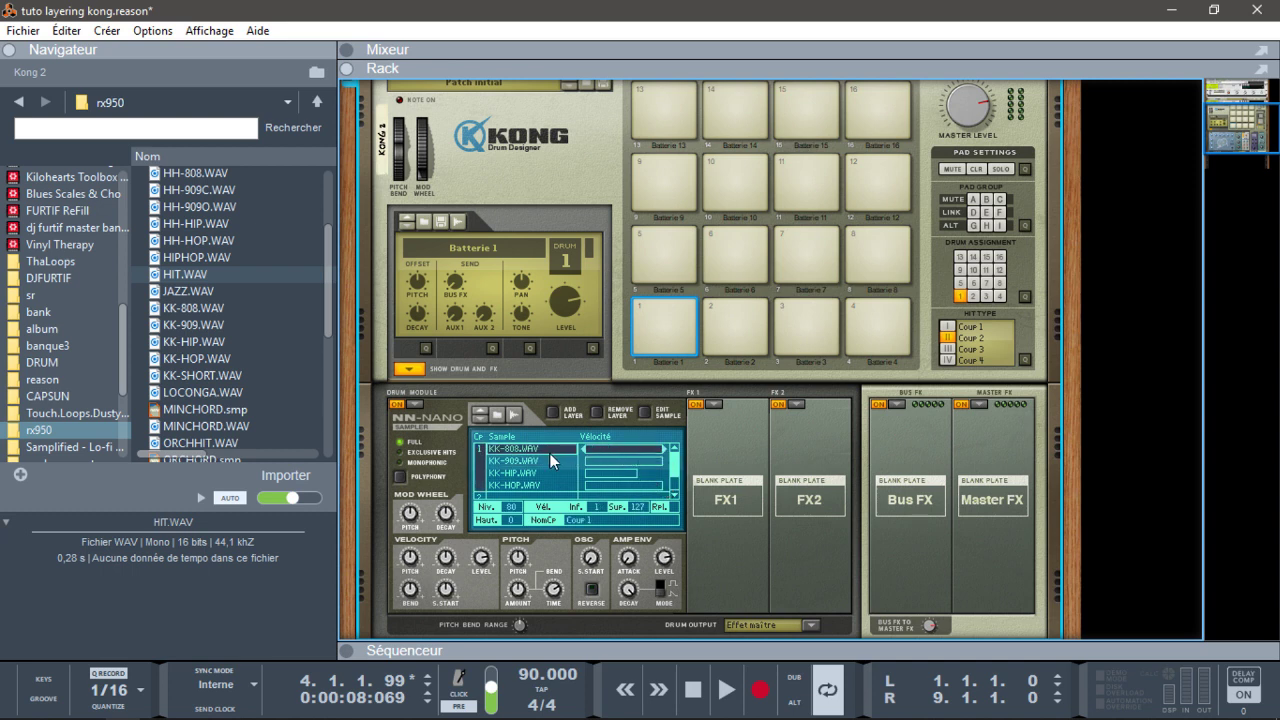
left_click(613, 469)
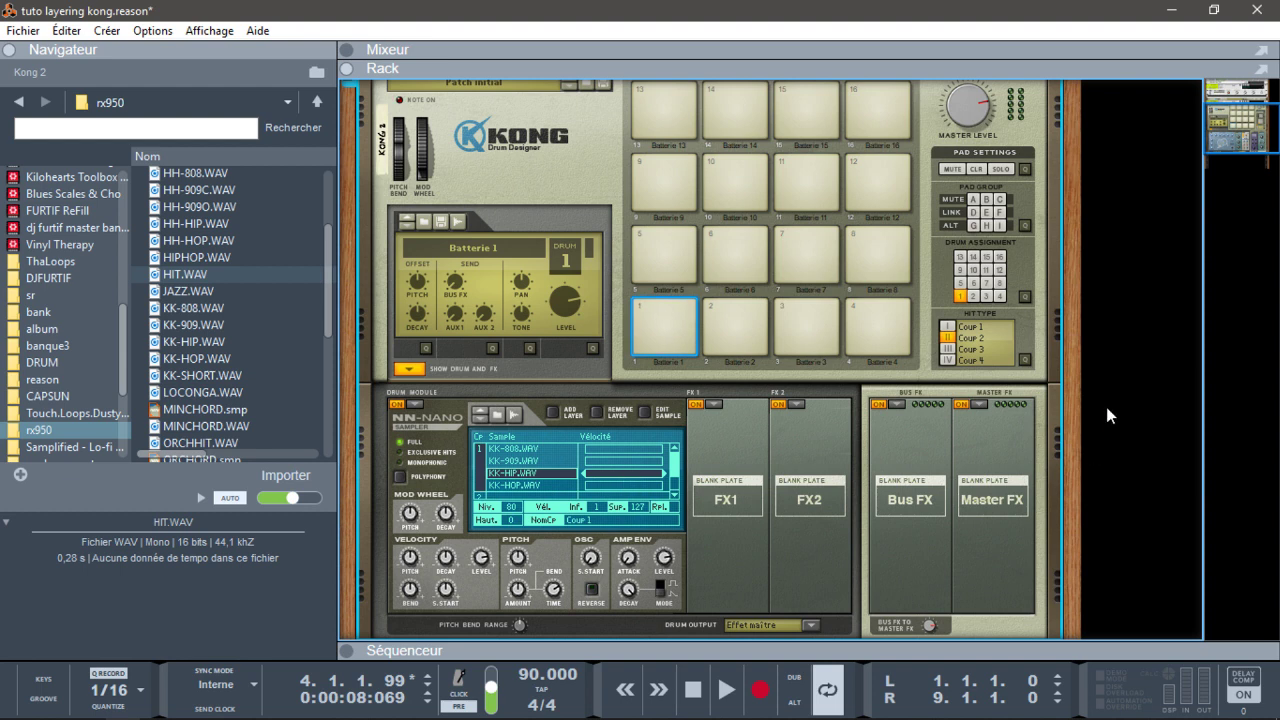
Step: Set pad 1's hit type to Coup 1 and enable the Rpl. replacement-layer option for its sample layers
left_click(948, 327)
left_click(638, 449)
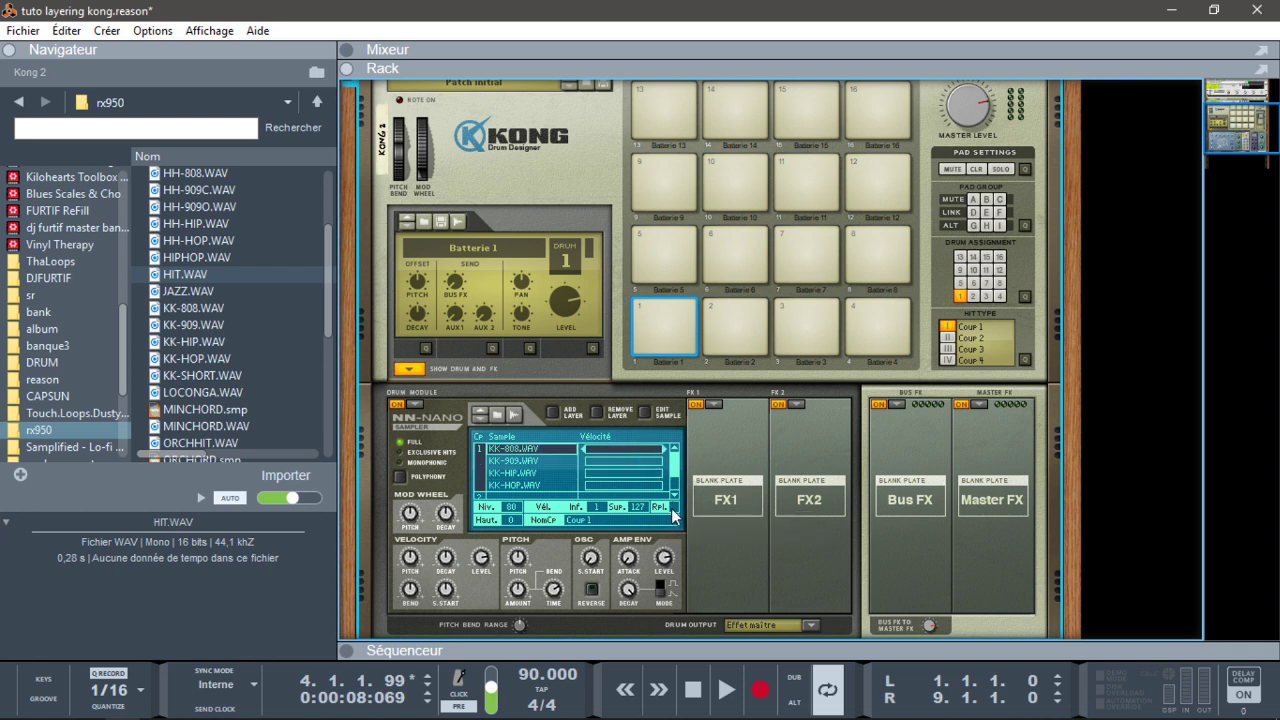
left_click(637, 461)
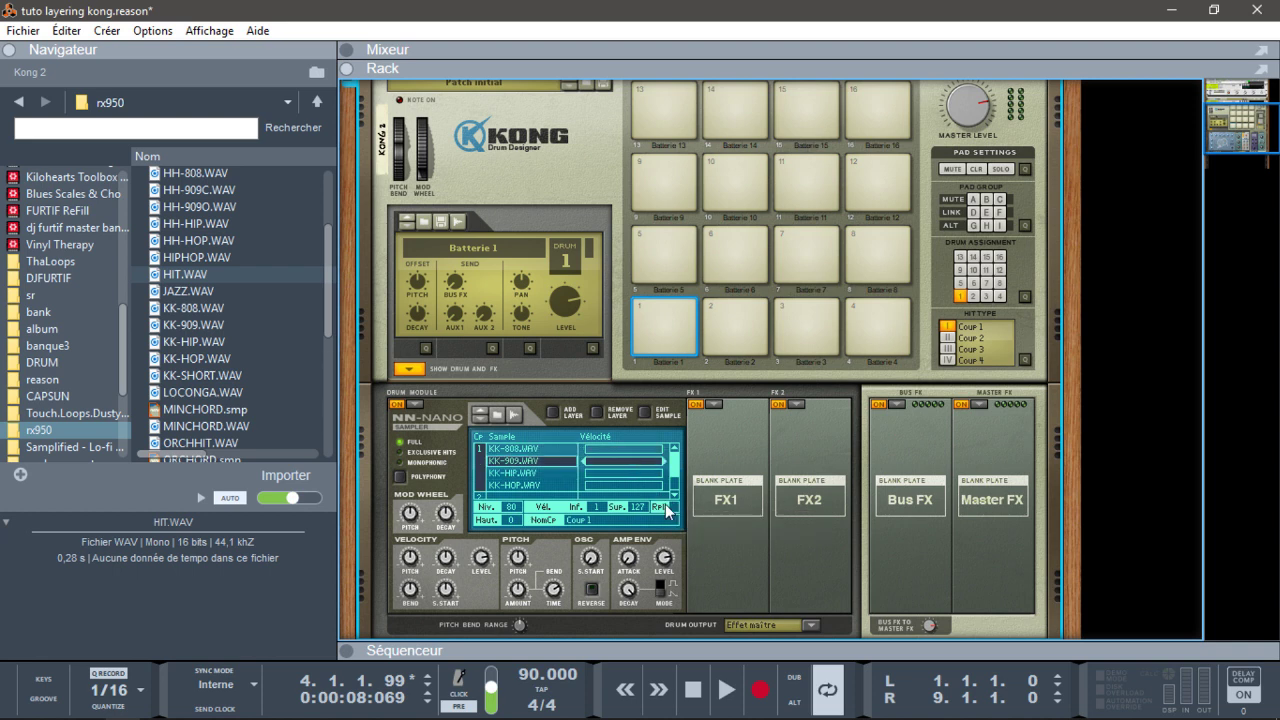
left_click(652, 475)
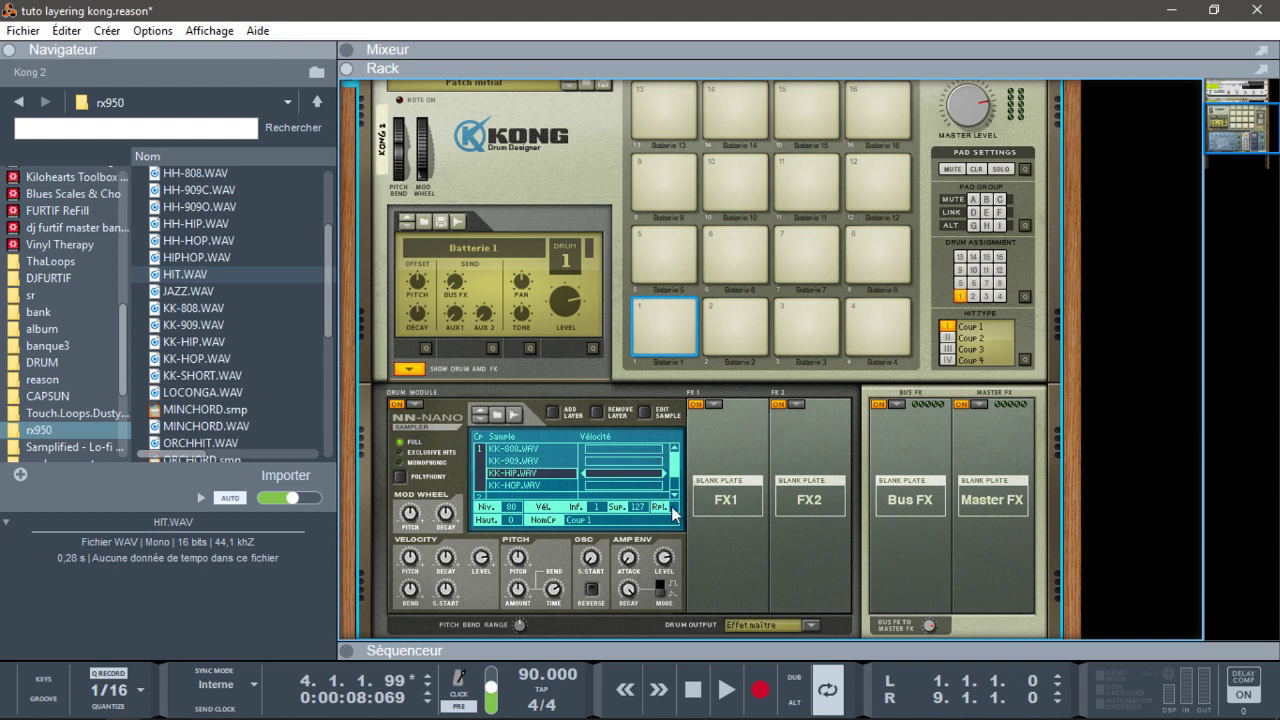
left_click(637, 485)
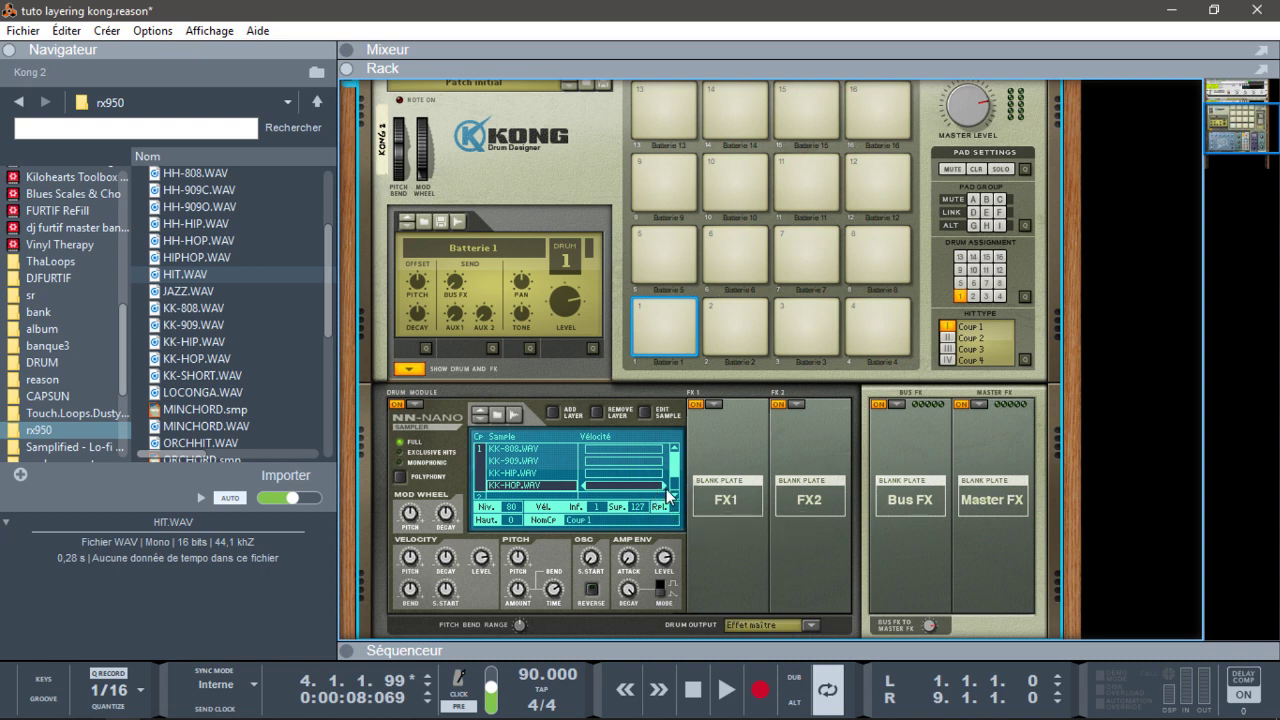
Step: Stagger Coup 1's velocity ranges: KK-HOP.WAV up to 83, KK-HIP.WAV from 30, KK-909.WAV from 56 and KK-808.WAV from 98
left_click(587, 473)
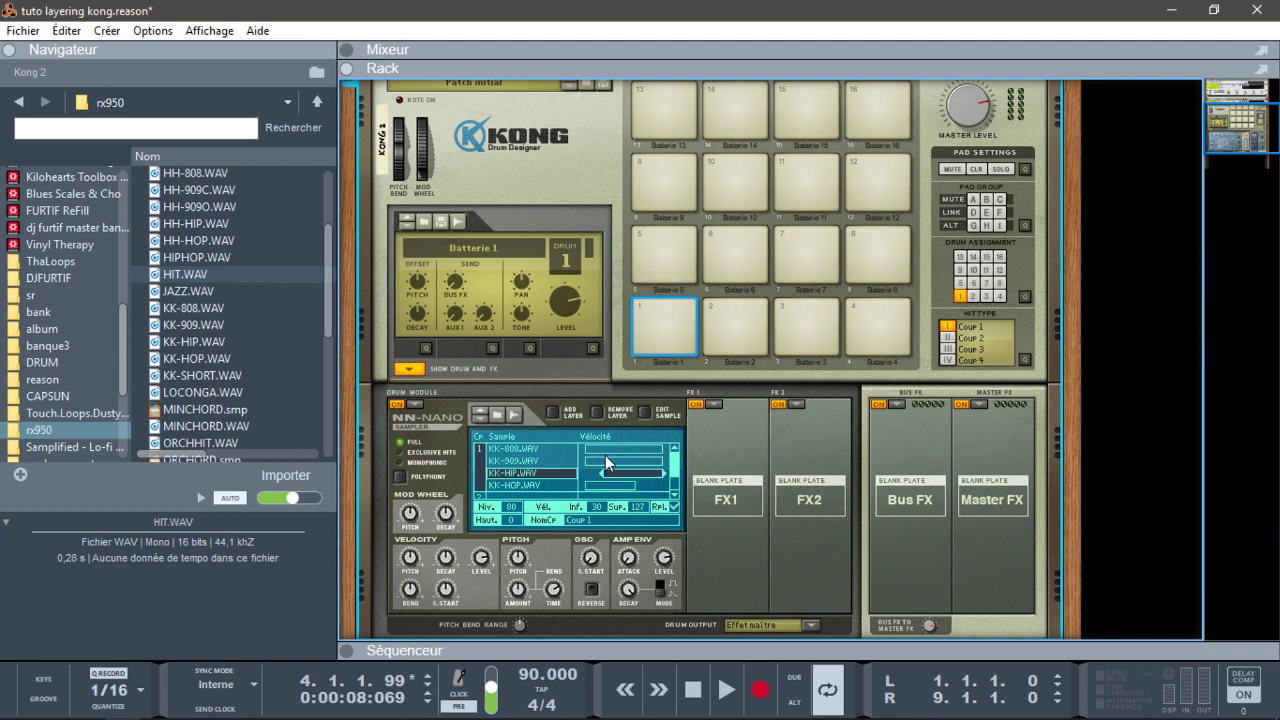
left_click(604, 457)
left_click_drag(581, 462, 643, 452)
left_click(594, 447)
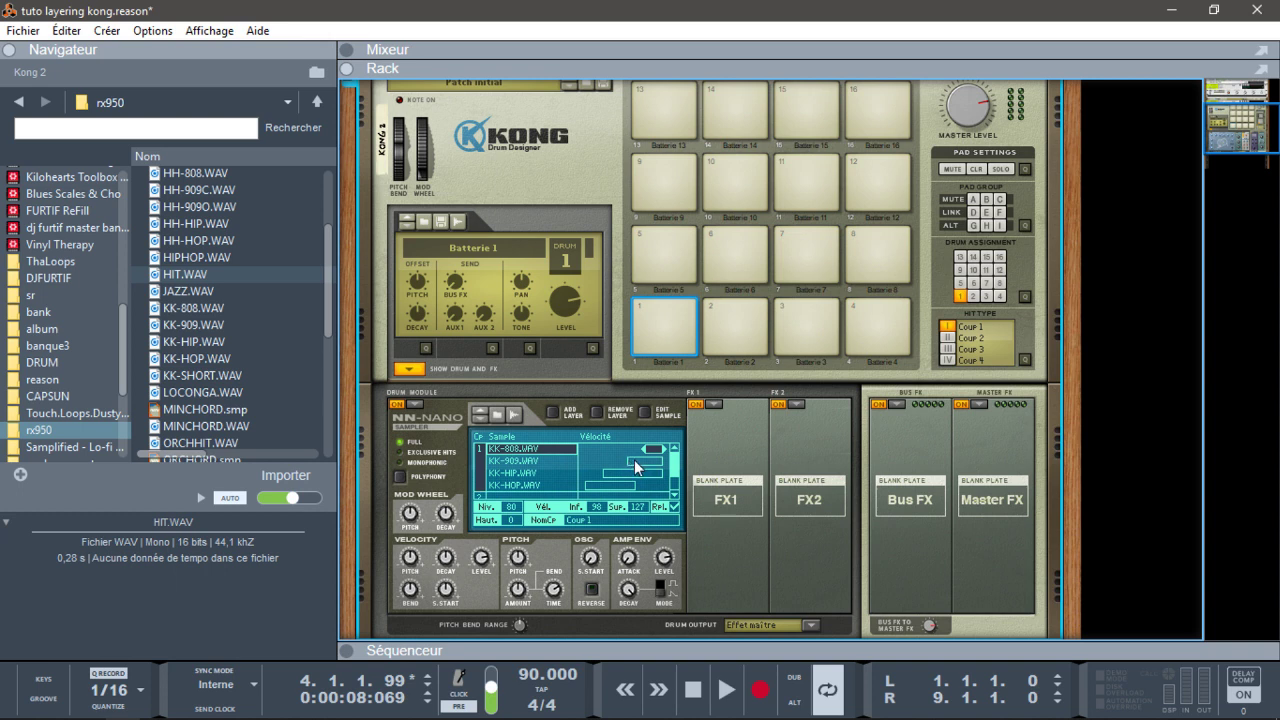
left_click(628, 460)
left_click_drag(627, 462, 619, 462)
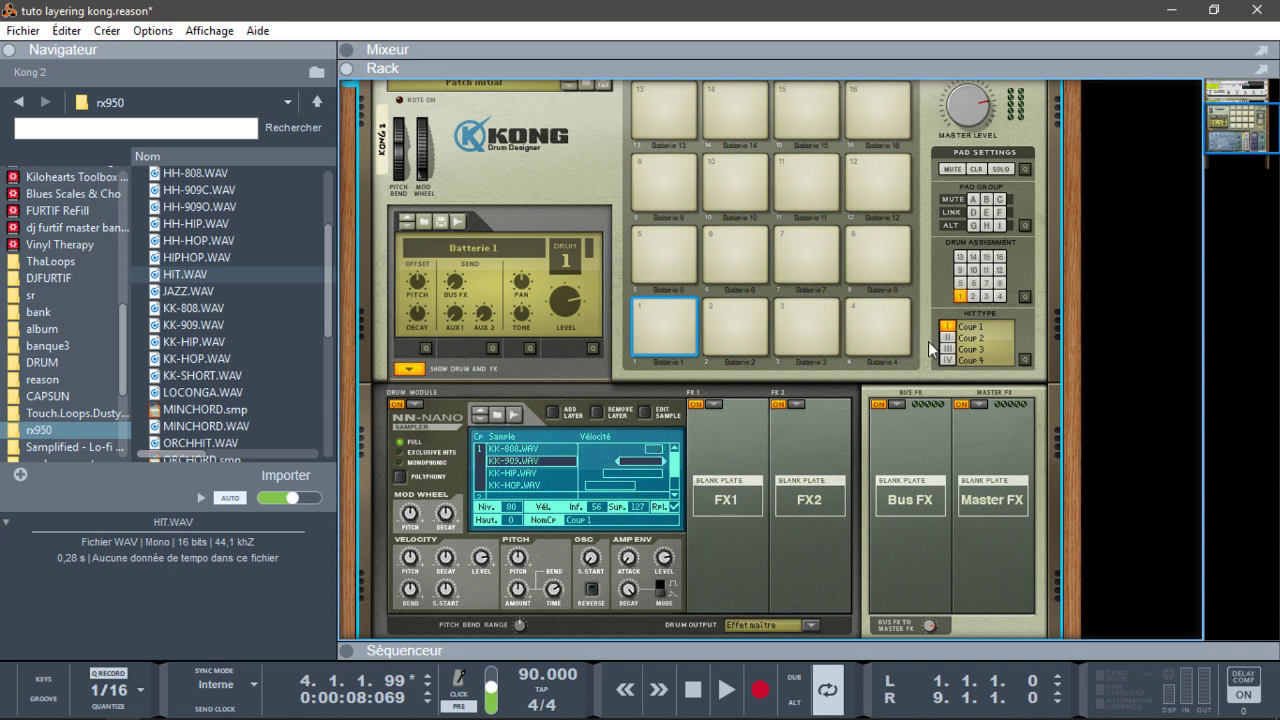
Step: Turn off the Rpl. replacement-layer option for the KK-HIP.WAV and KK-HOP.WAV layers
left_click_drag(1248, 120, 1222, 84)
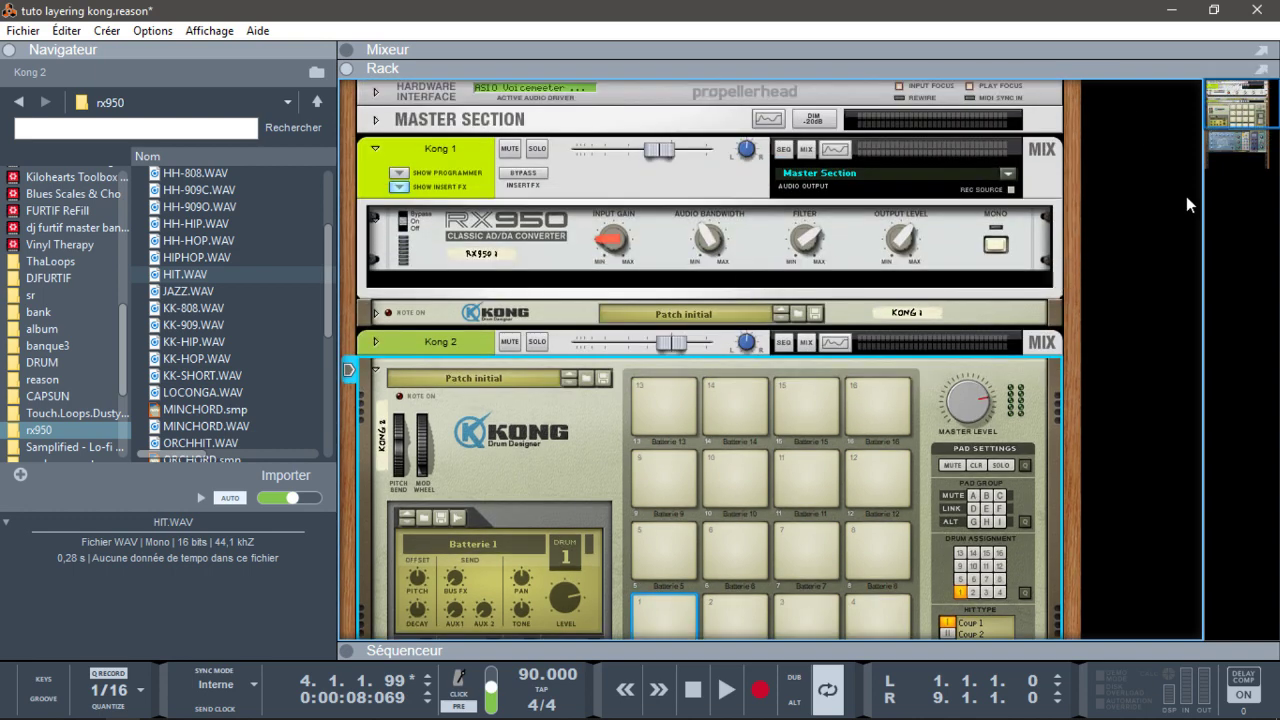
left_click_drag(1213, 116, 1231, 155)
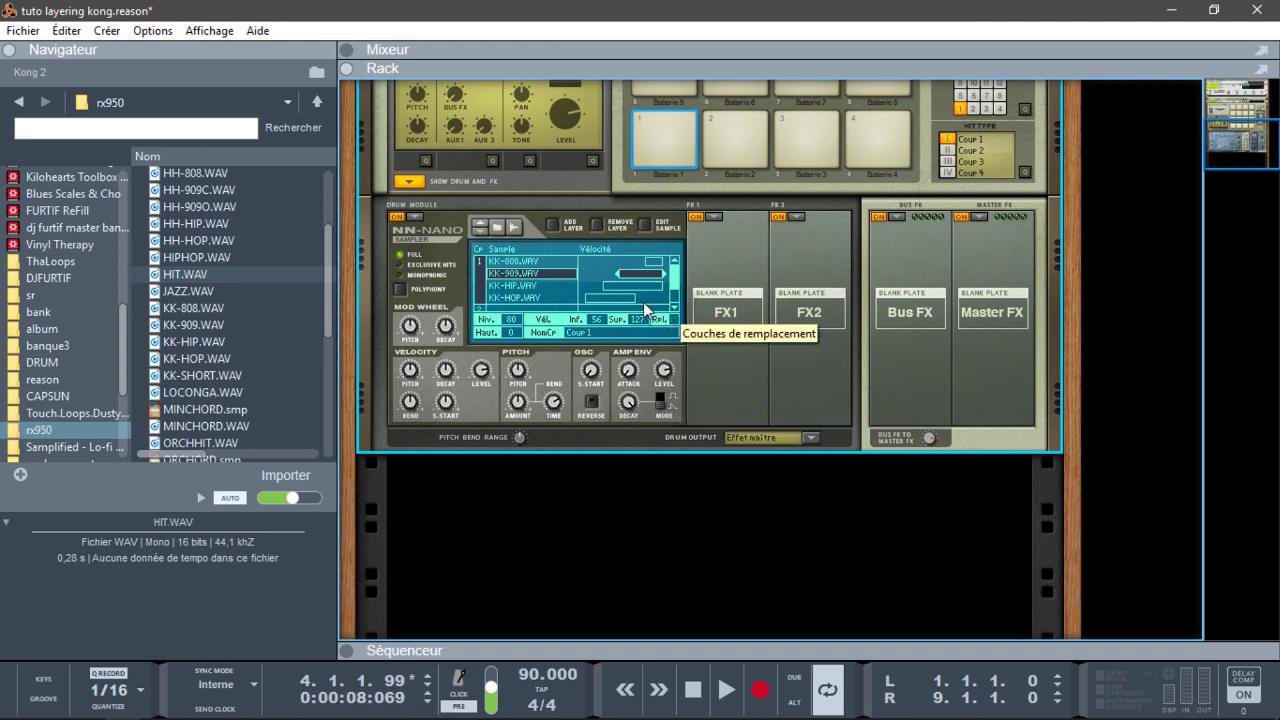
left_click(612, 286)
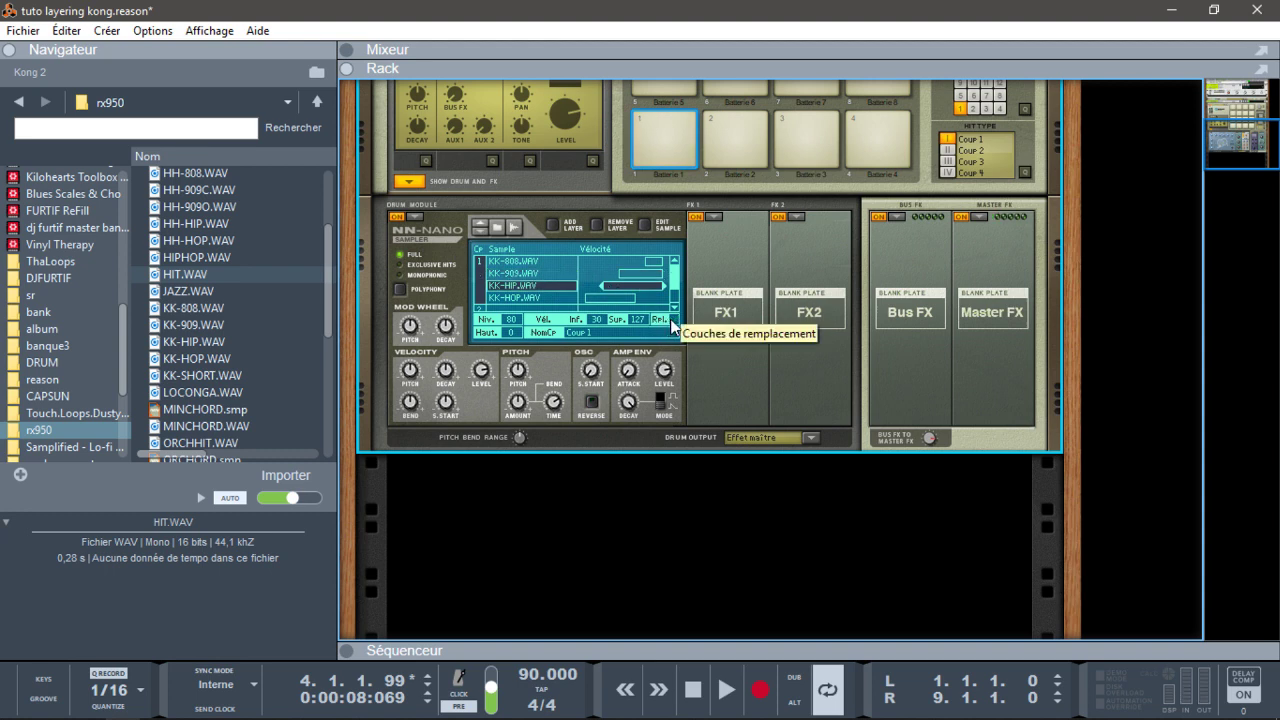
left_click(610, 298)
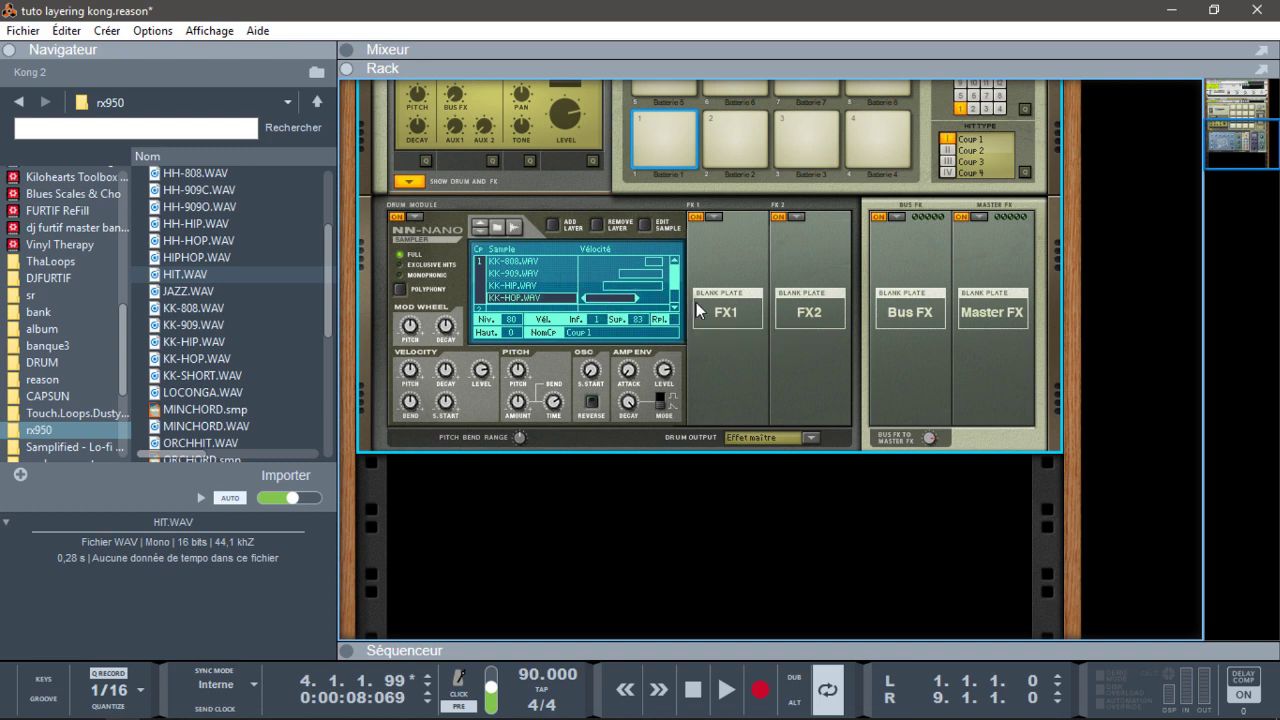
left_click(655, 262)
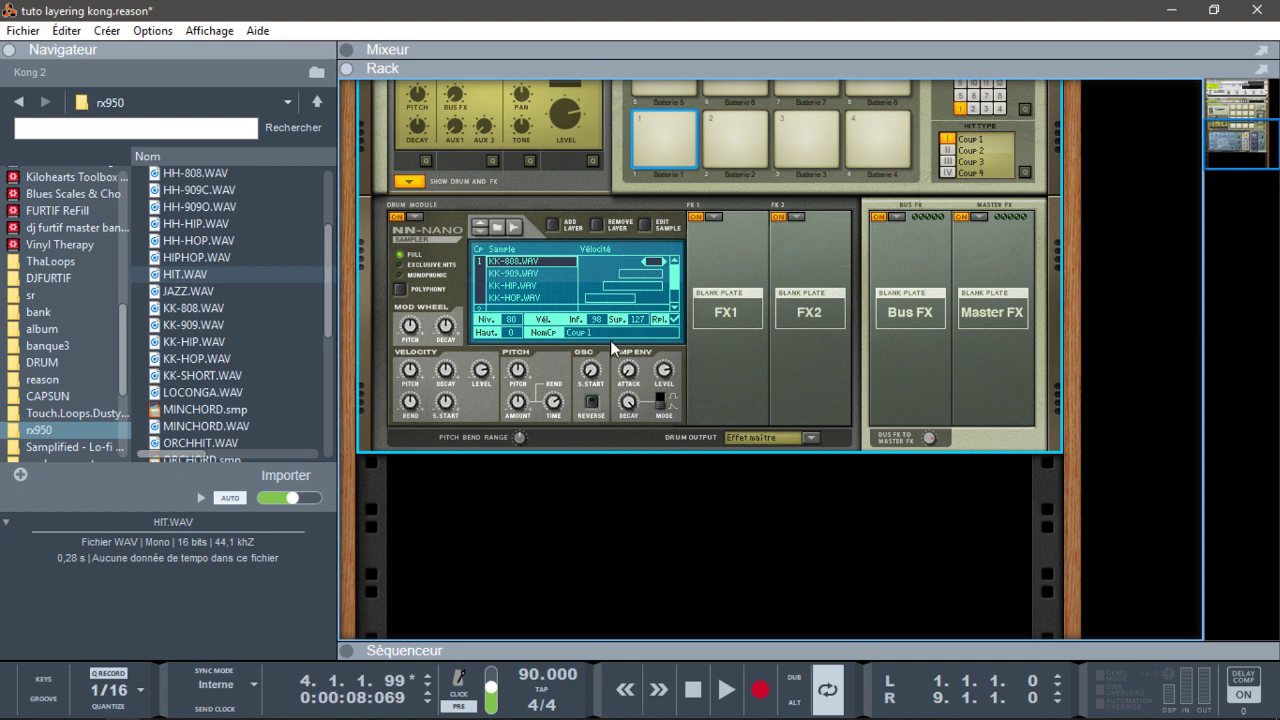
left_click(621, 296)
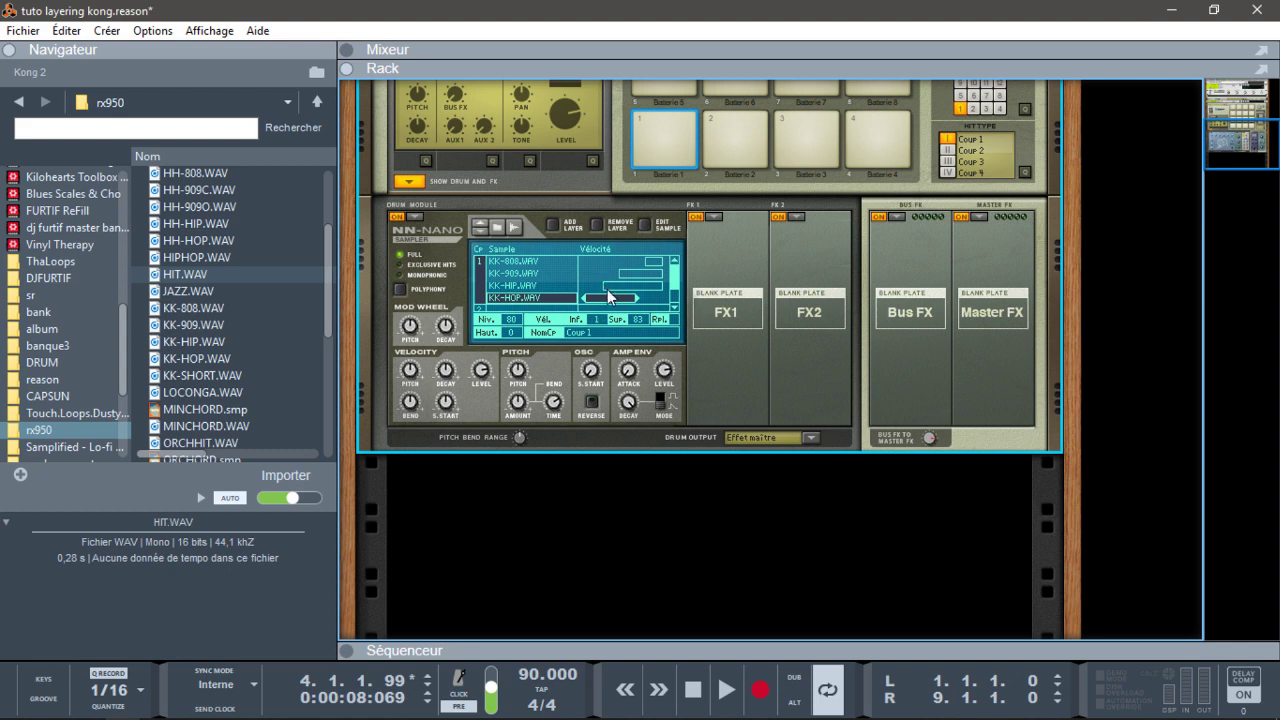
left_click(609, 285)
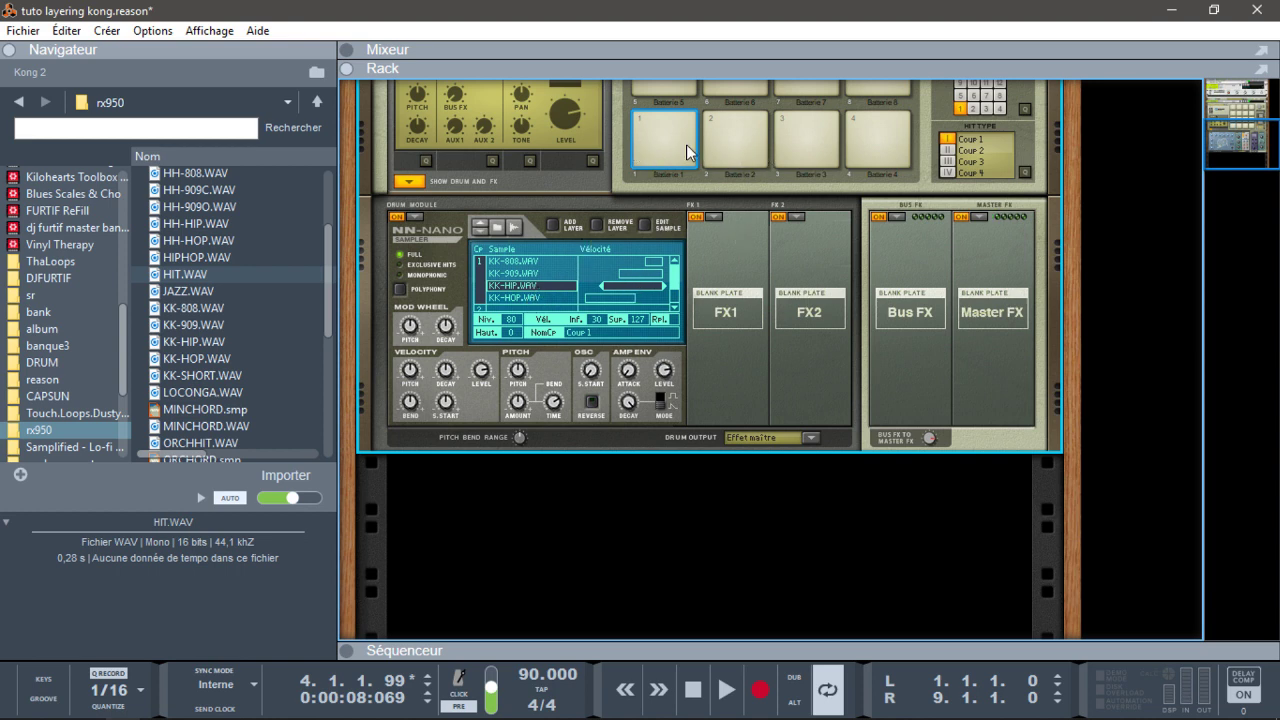
Step: Load the NN-Nano sampler as pad 2's drum module and put SN-808.WAV in its Coup 1 slot
left_click(719, 148)
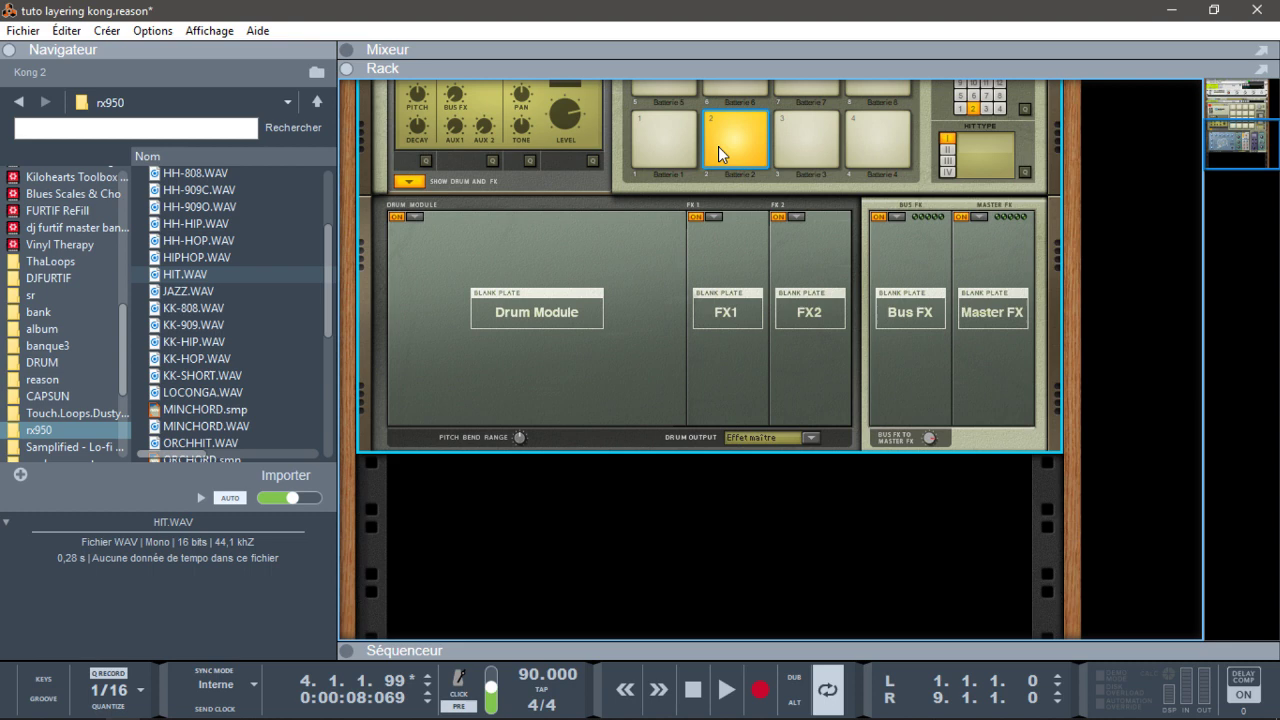
left_click(420, 216)
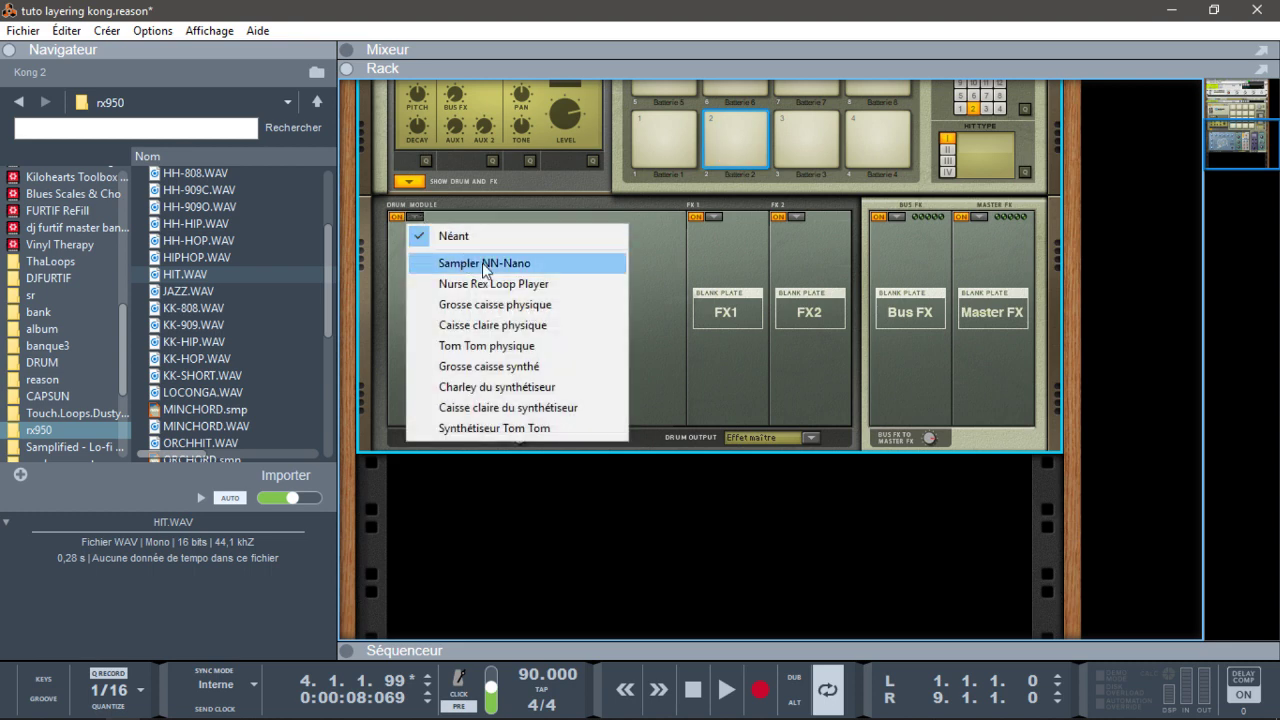
left_click(483, 264)
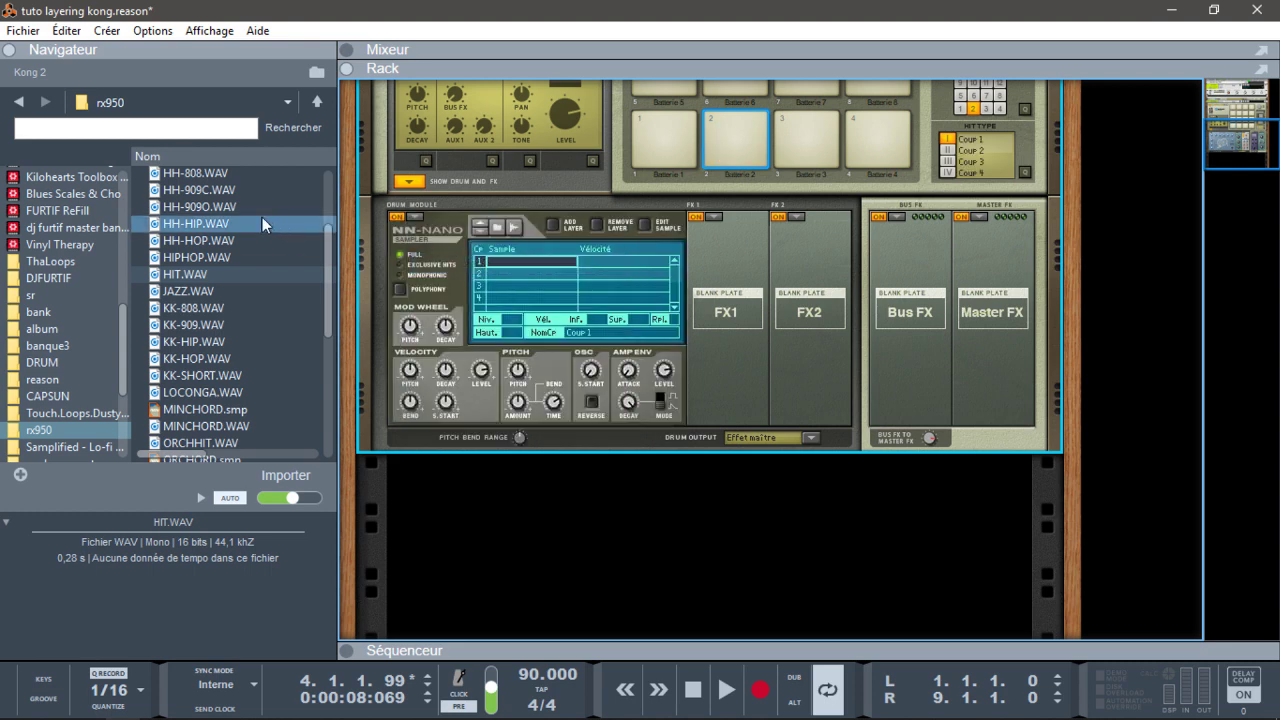
left_click_drag(323, 270, 337, 387)
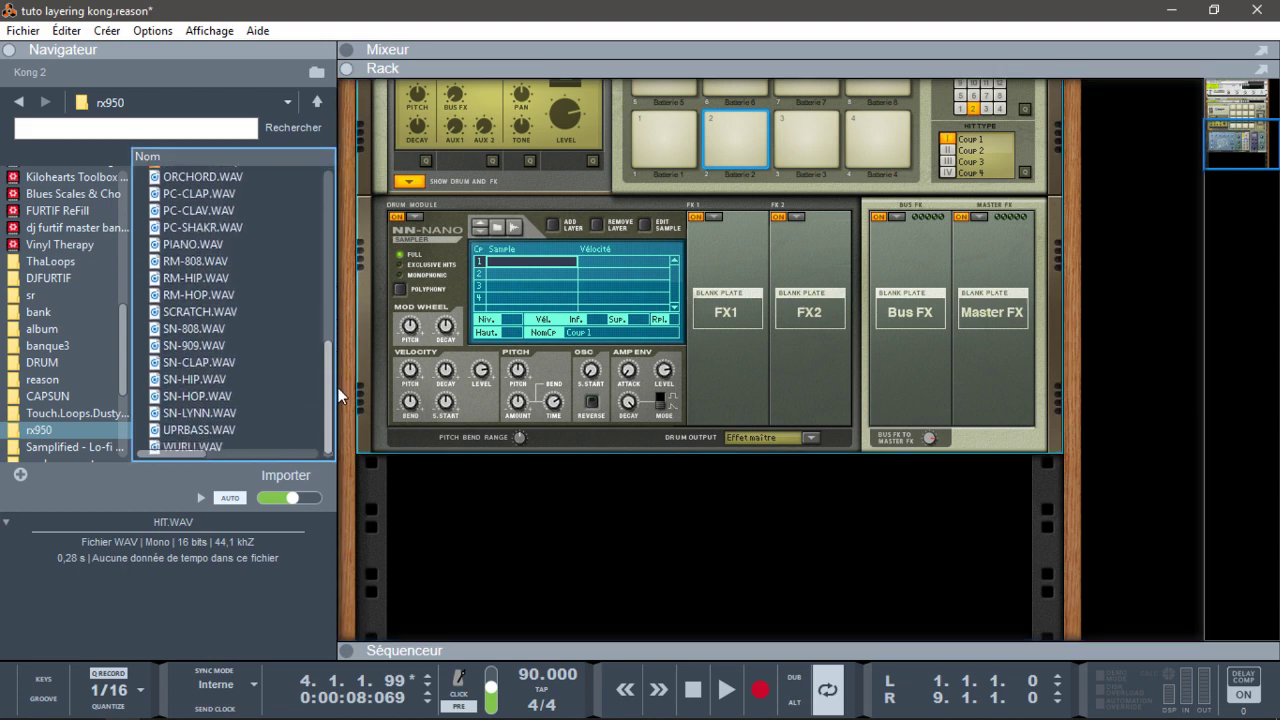
left_click(198, 318)
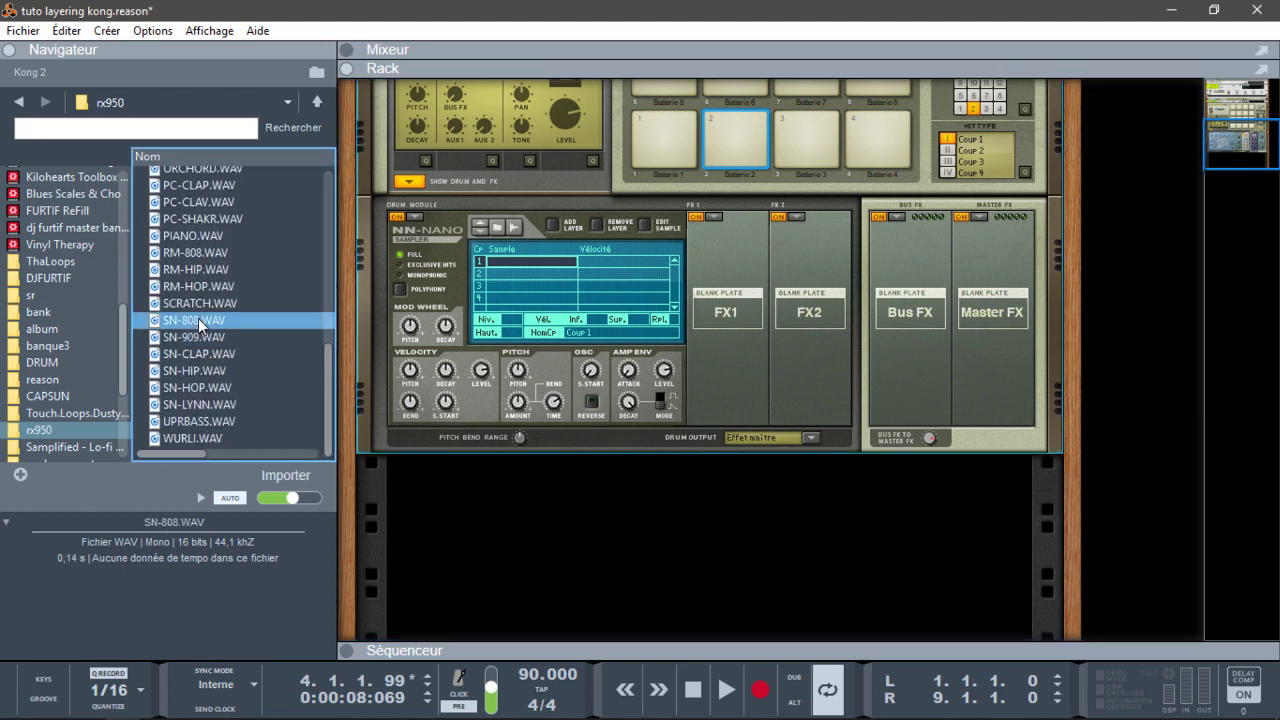
left_click_drag(198, 318, 531, 259)
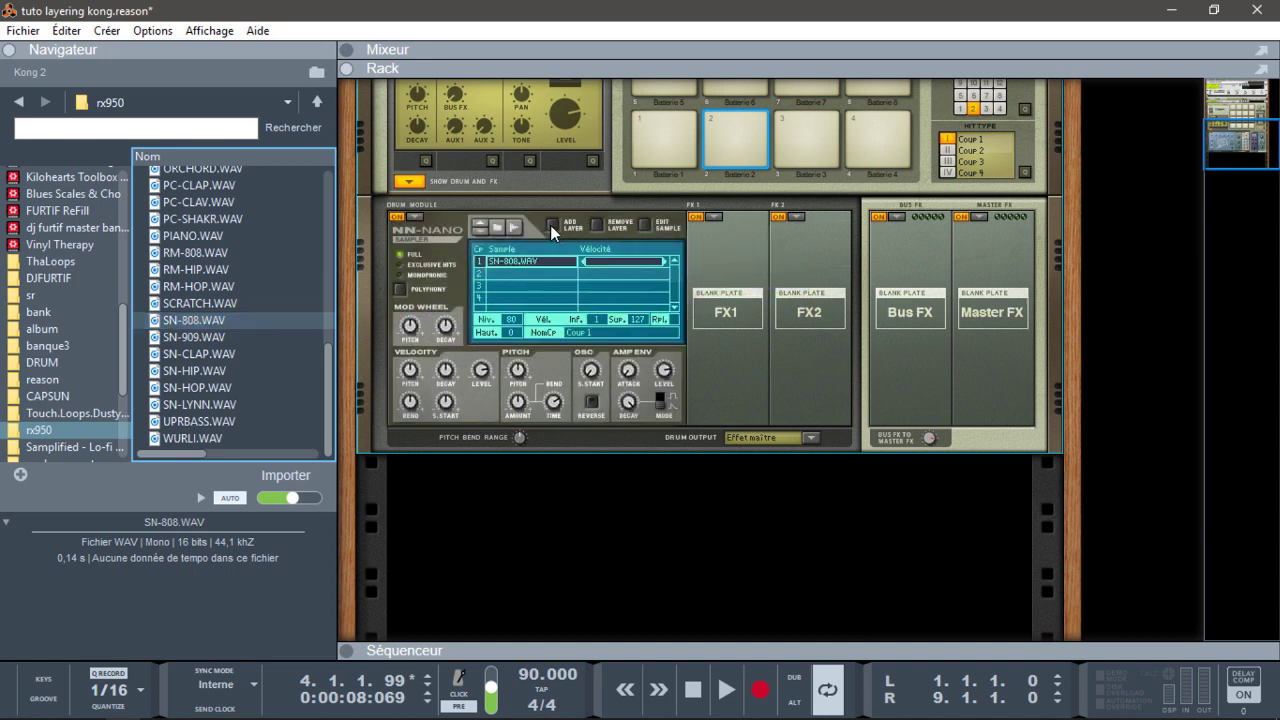
Step: Add a second layer to pad 2's Coup 1 and load SN-909.WAV as its sample
left_click(551, 226)
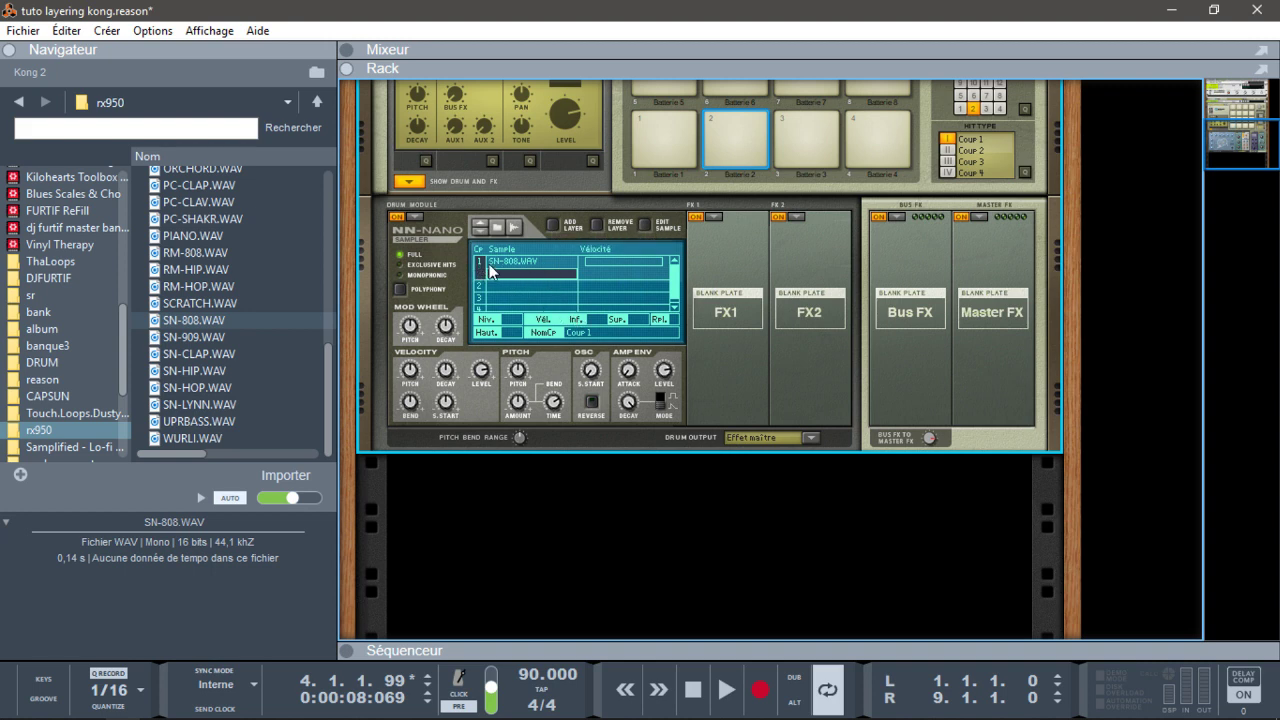
left_click(179, 320)
left_click(181, 337)
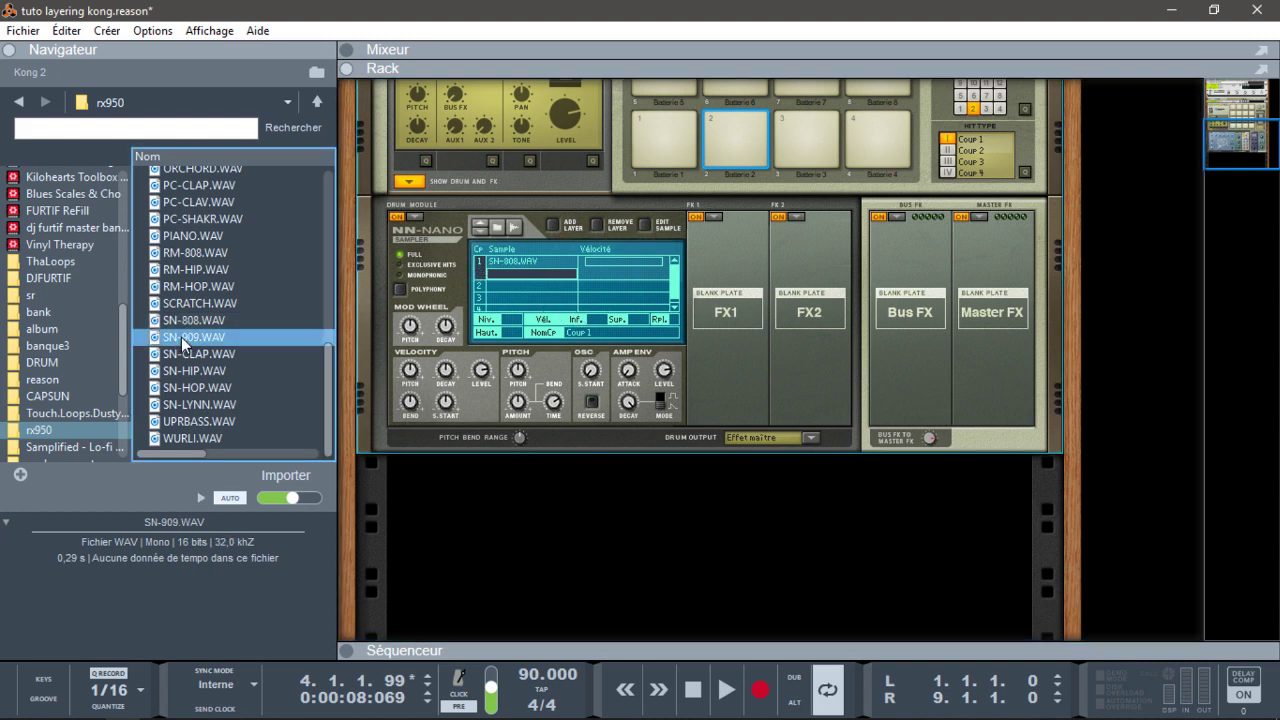
left_click_drag(181, 337, 529, 270)
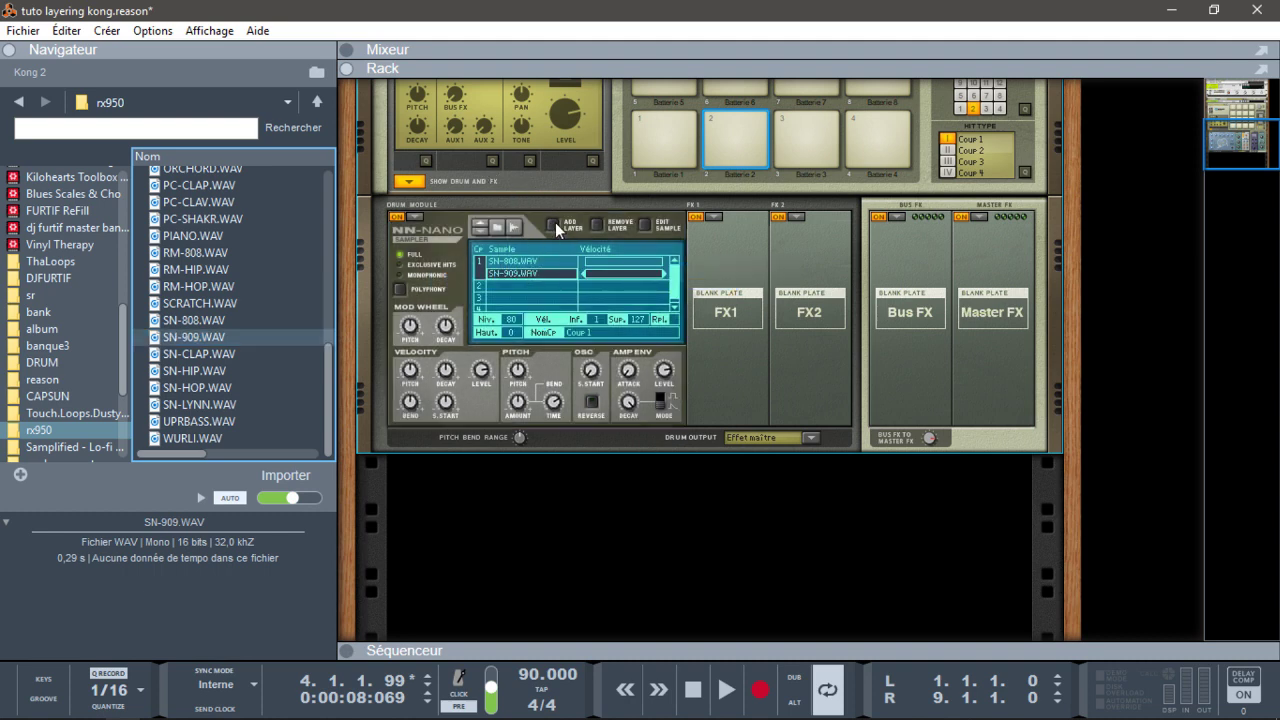
Step: Add a third layer to pad 2's Coup 1 and load SN-CLAP.WAV as its sample
left_click(554, 223)
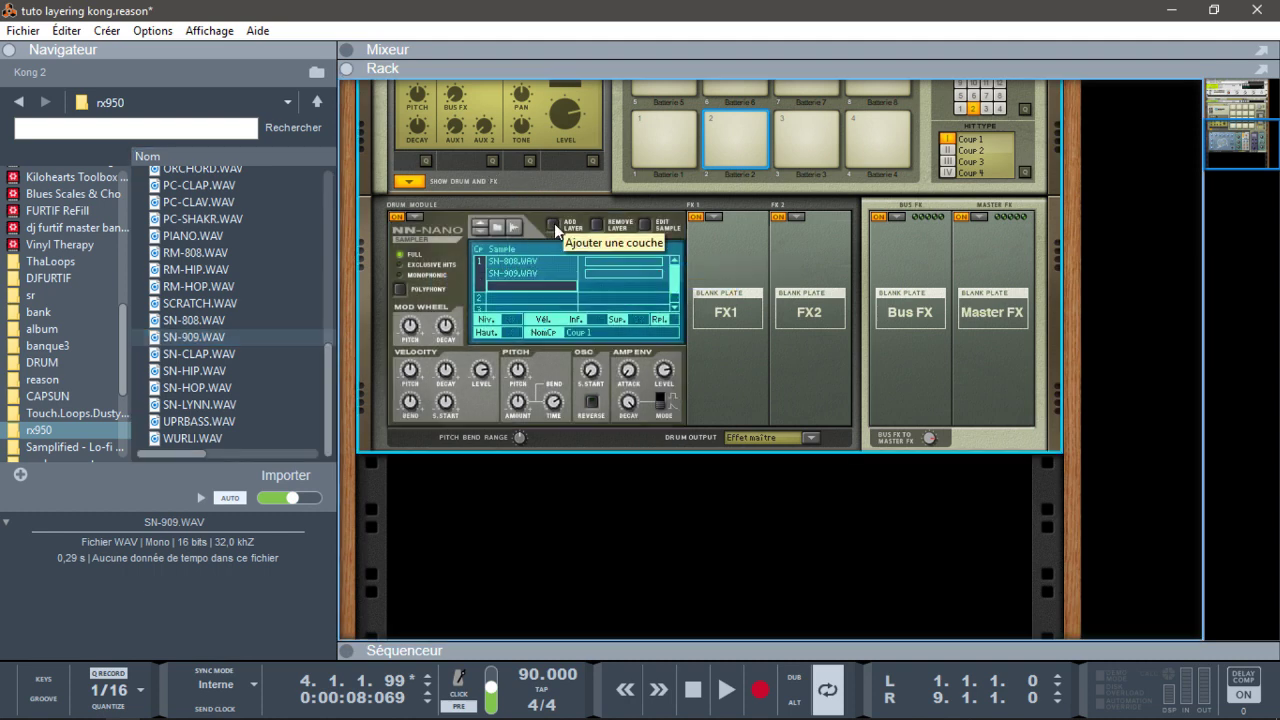
left_click(239, 337)
left_click(207, 352)
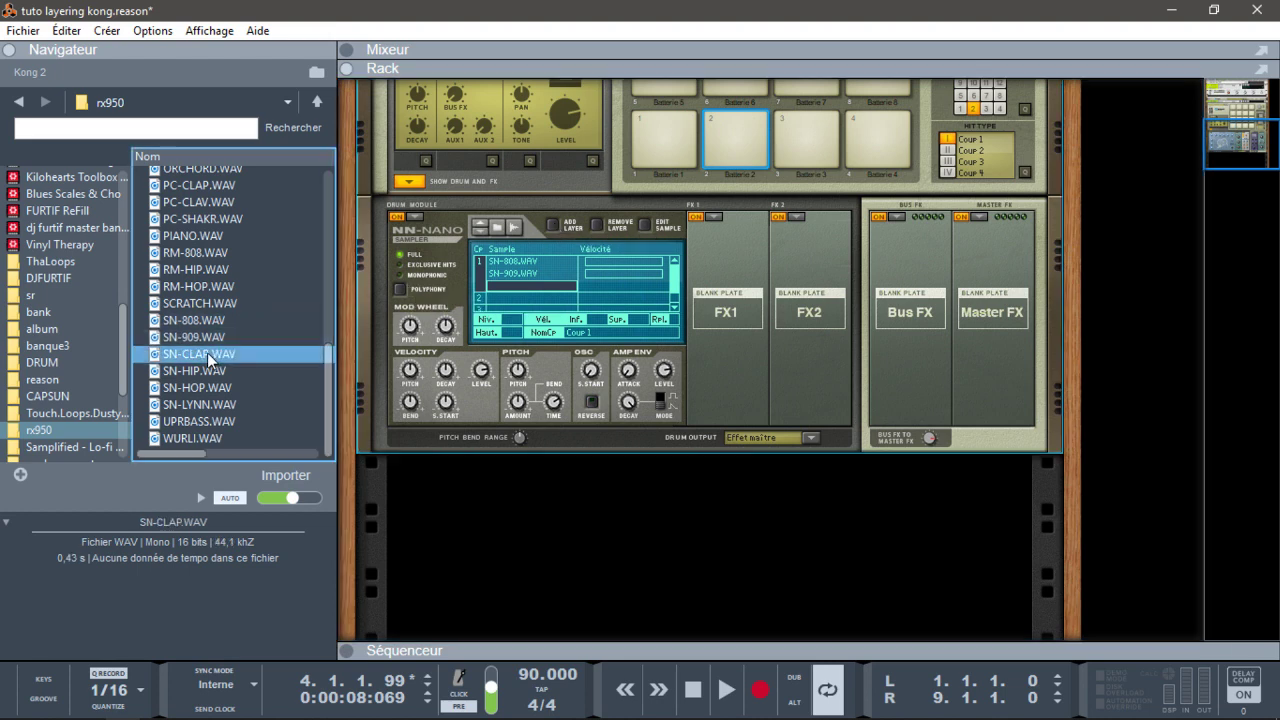
left_click_drag(207, 352, 550, 283)
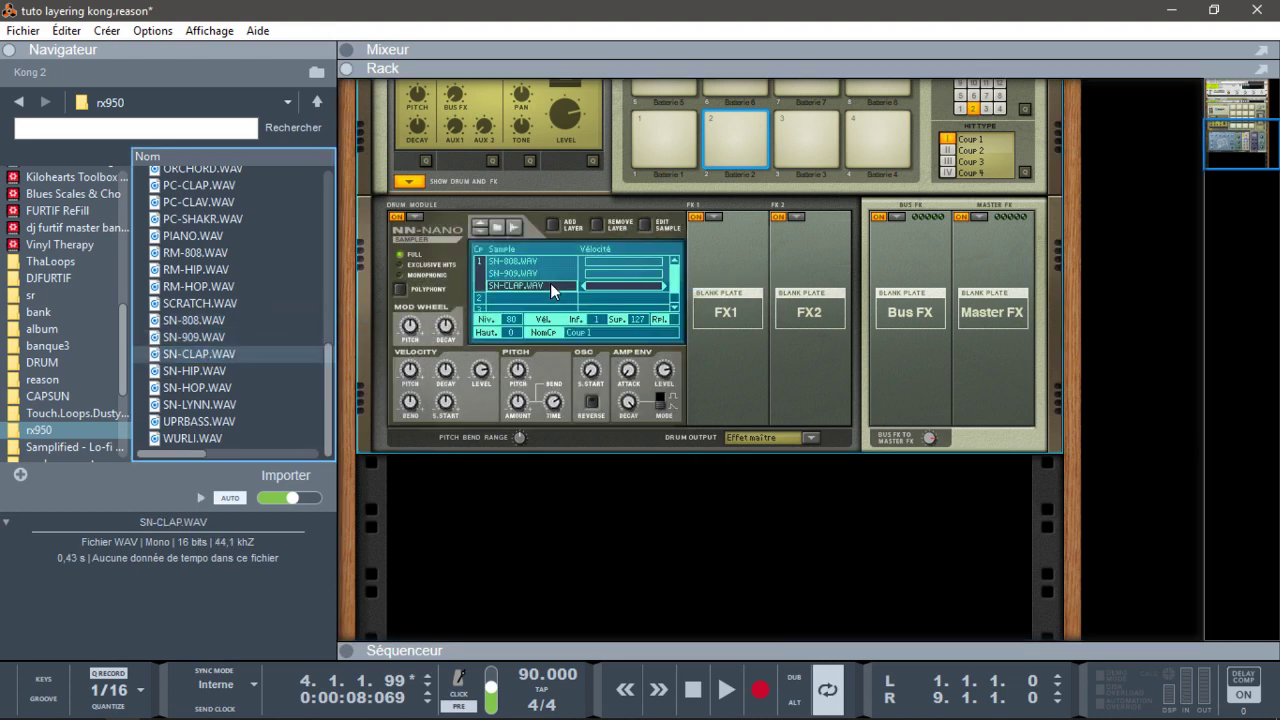
Step: Lower SN-909.WAV's upper velocity limit to slightly above half of the range and select the SN-808.WAV layer
left_click(648, 272)
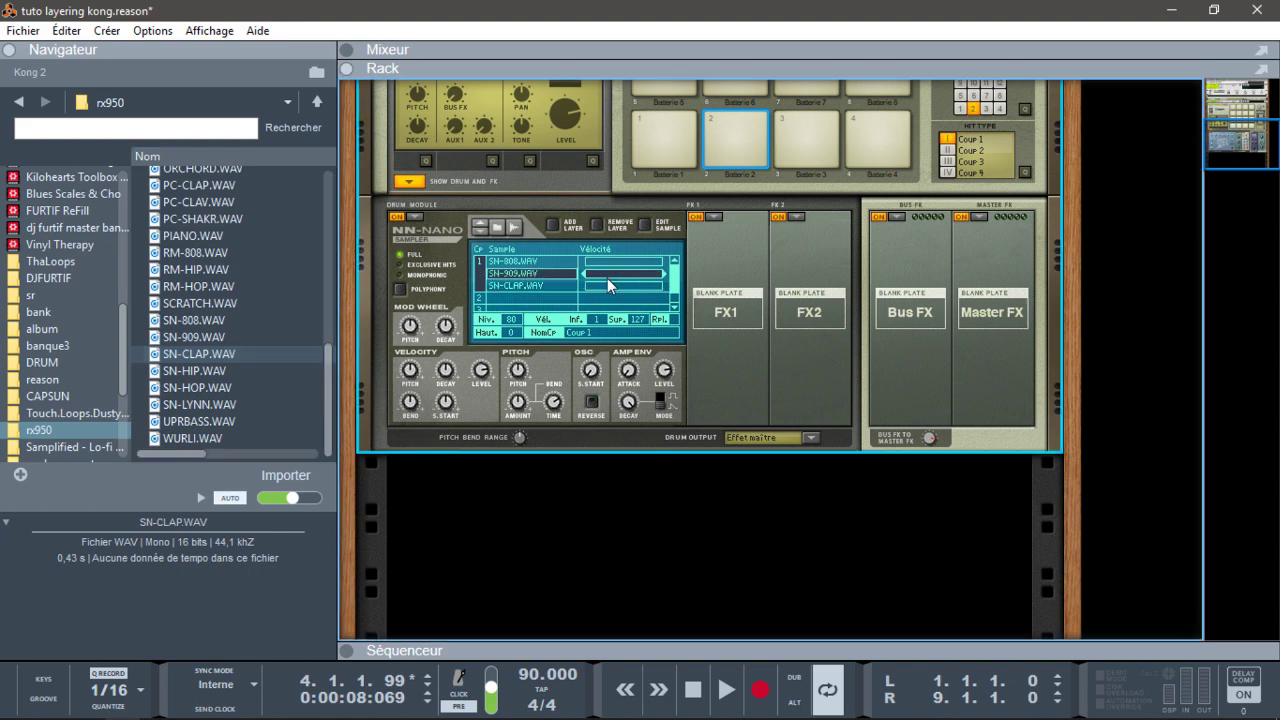
left_click_drag(662, 271, 629, 276)
left_click_drag(533, 290, 528, 264)
left_click(593, 259)
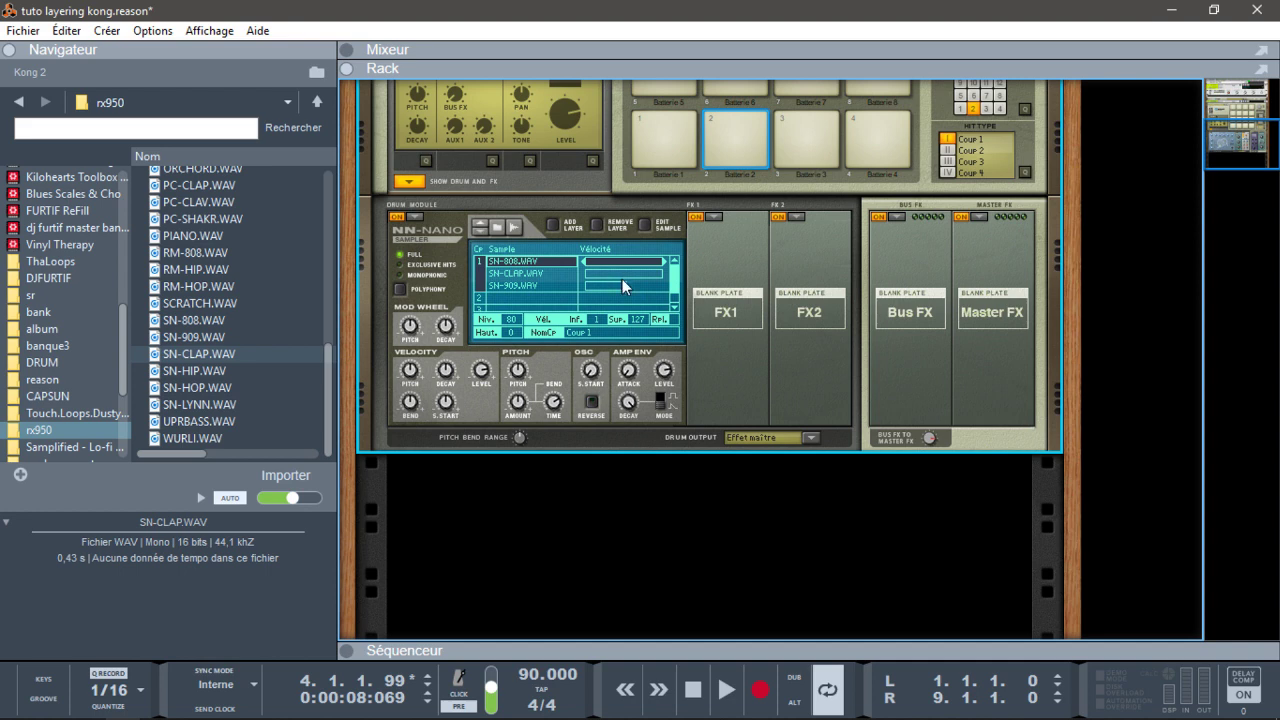
Step: Load the NN-Nano sampler as pad 3's drum module and put HH-808.WAV in its Coup 1 slot
left_click(790, 136)
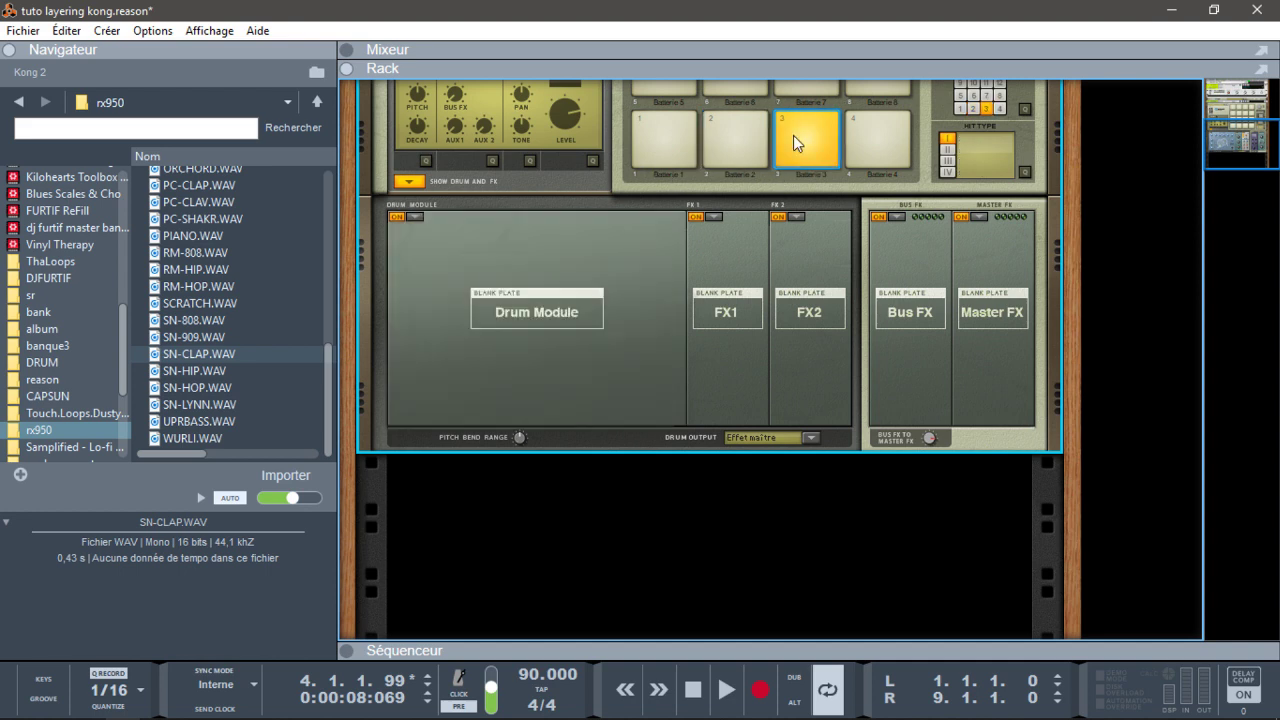
left_click(414, 218)
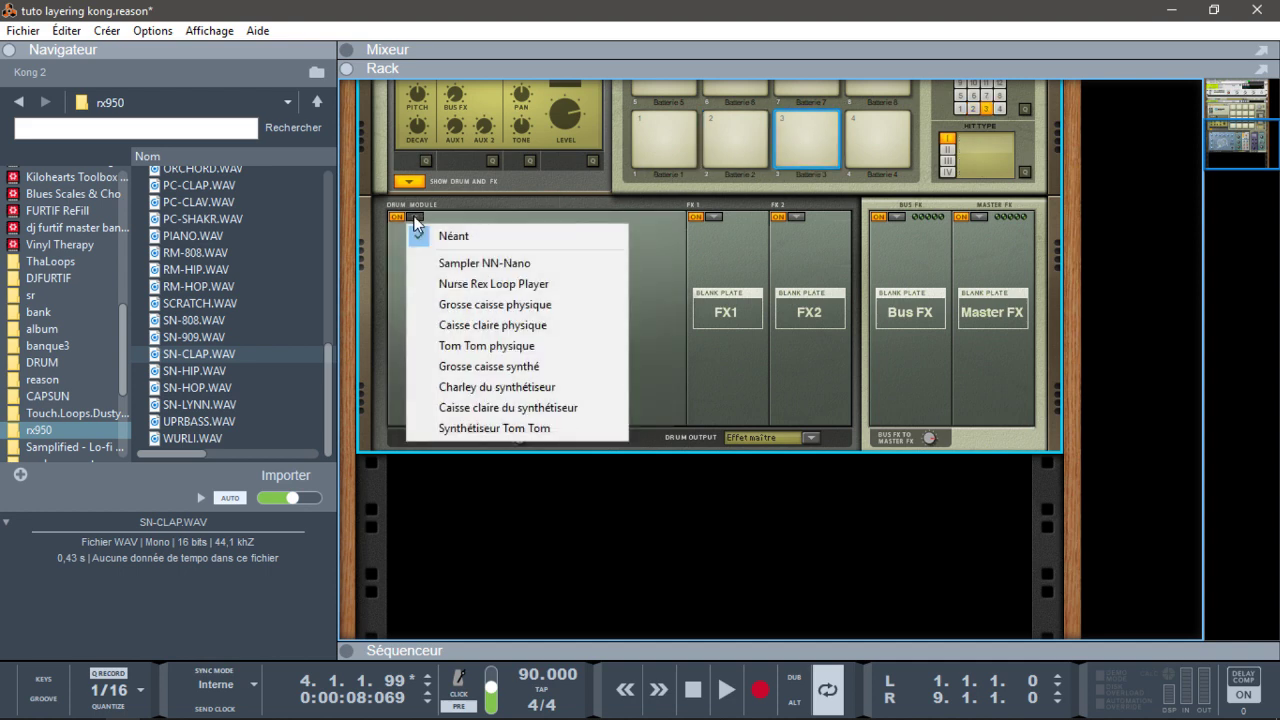
left_click(473, 262)
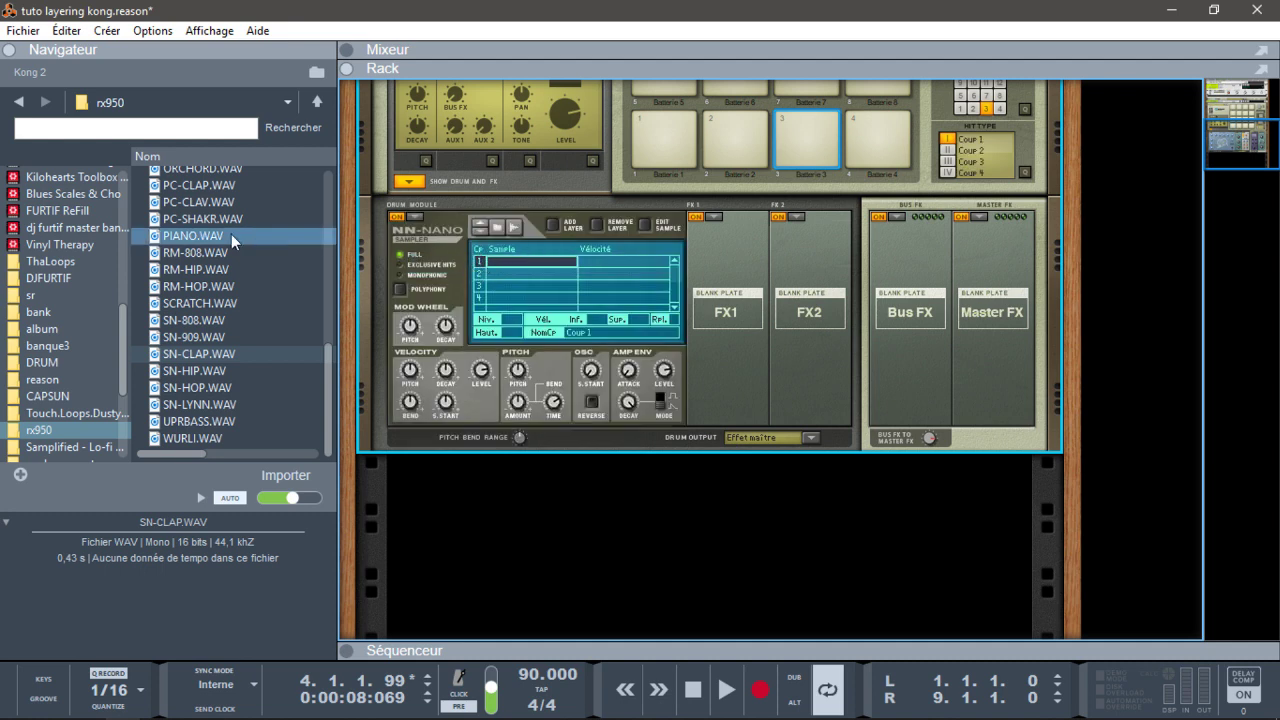
left_click_drag(326, 354, 321, 199)
left_click(192, 256)
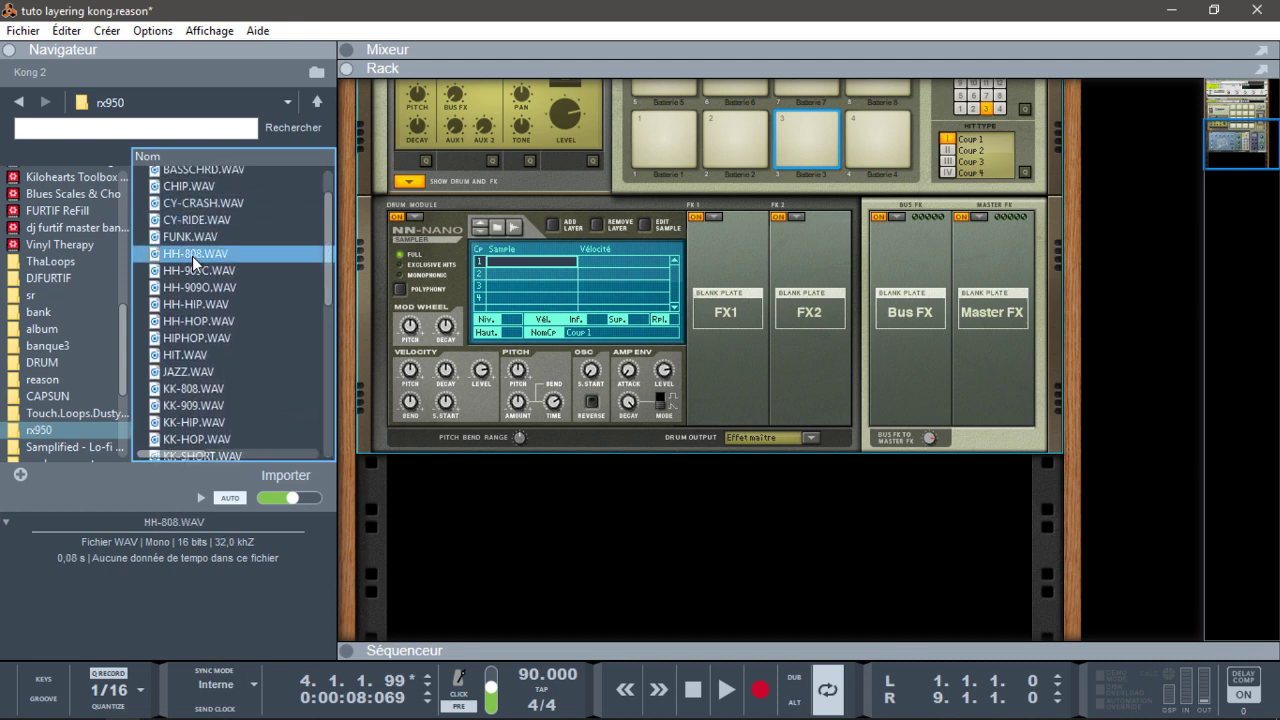
left_click_drag(192, 256, 527, 259)
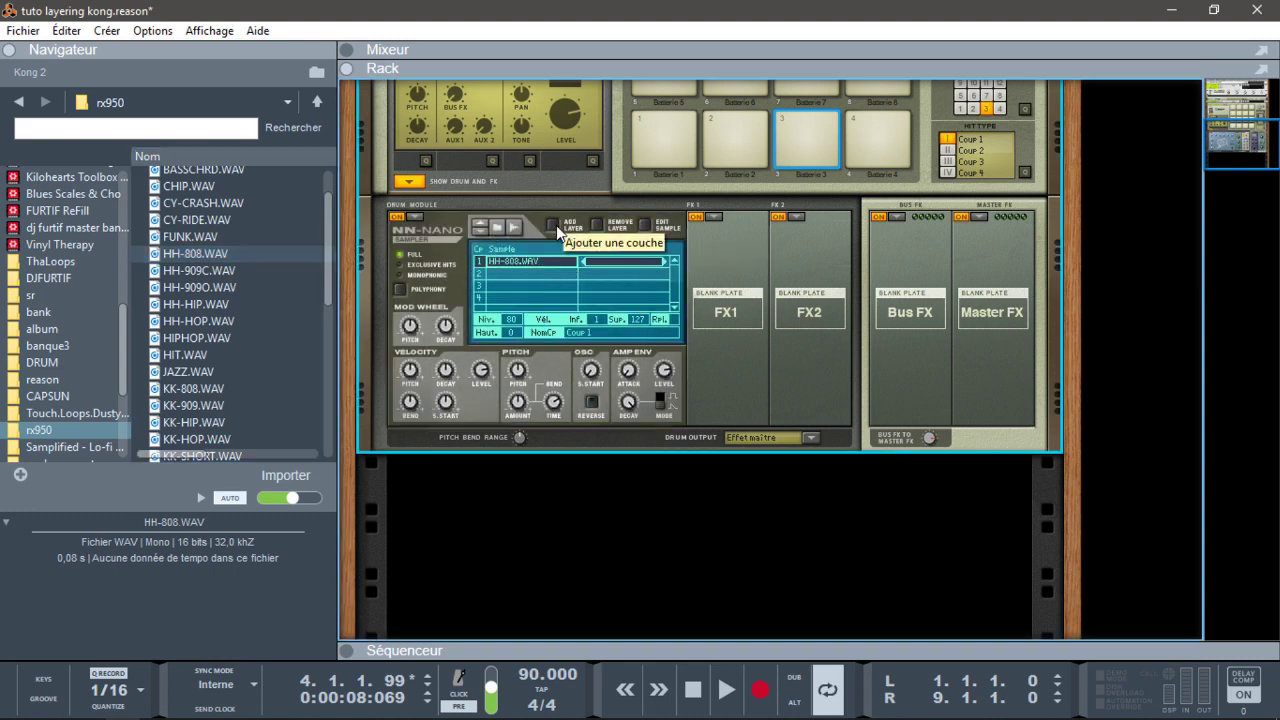
Step: Add two more layers to pad 3's Coup 1 and load HH-909C.WAV and HH-HIP.WAV into them
left_click(556, 225)
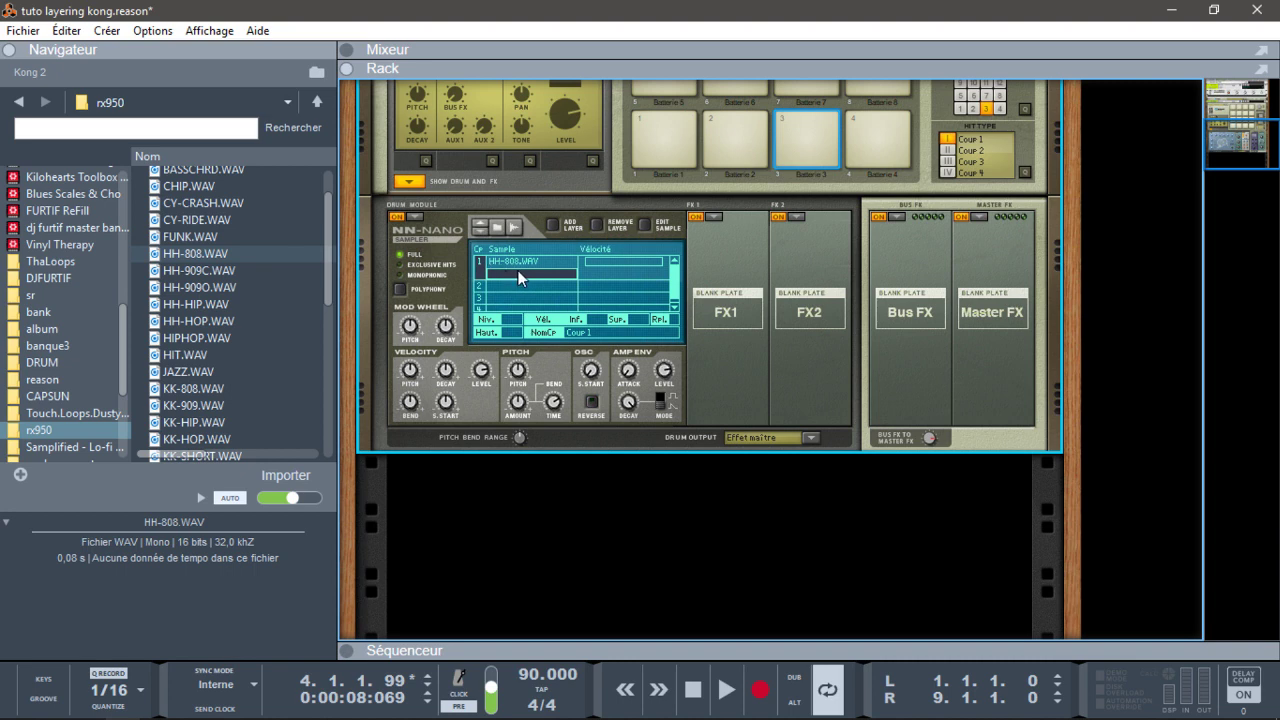
left_click_drag(250, 271, 549, 267)
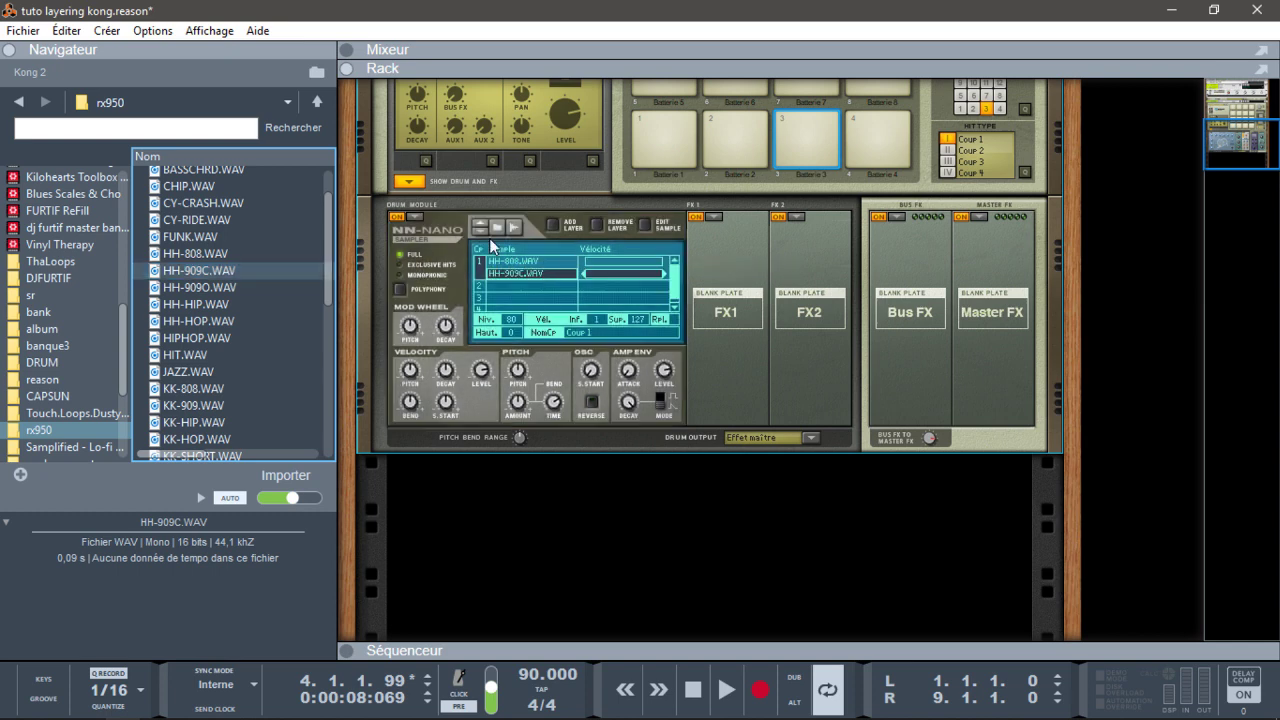
left_click(558, 222)
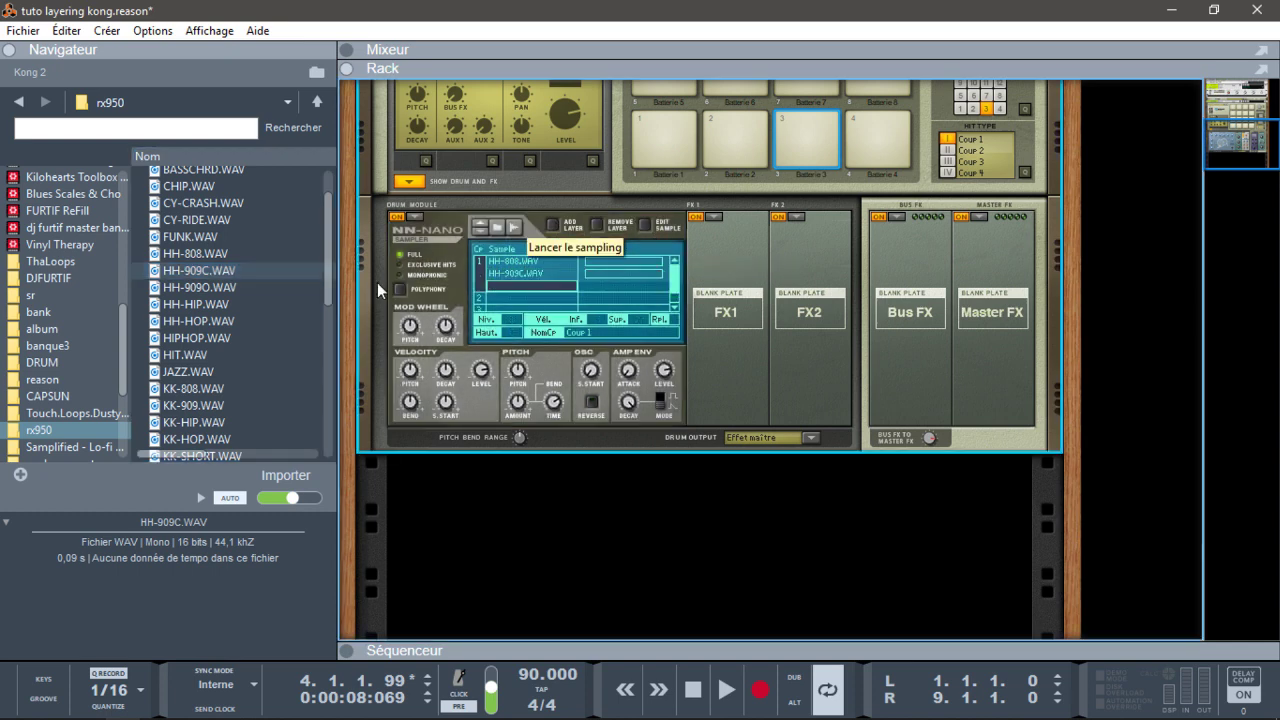
left_click(197, 306)
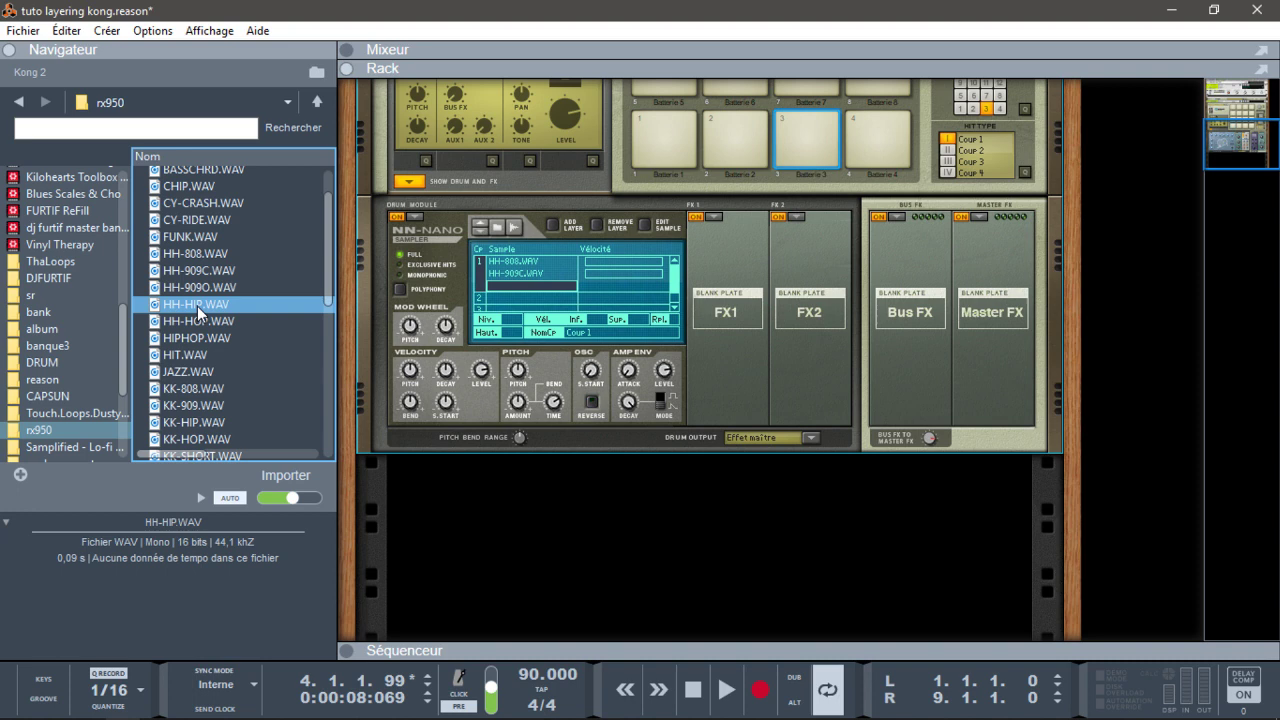
left_click_drag(197, 306, 539, 283)
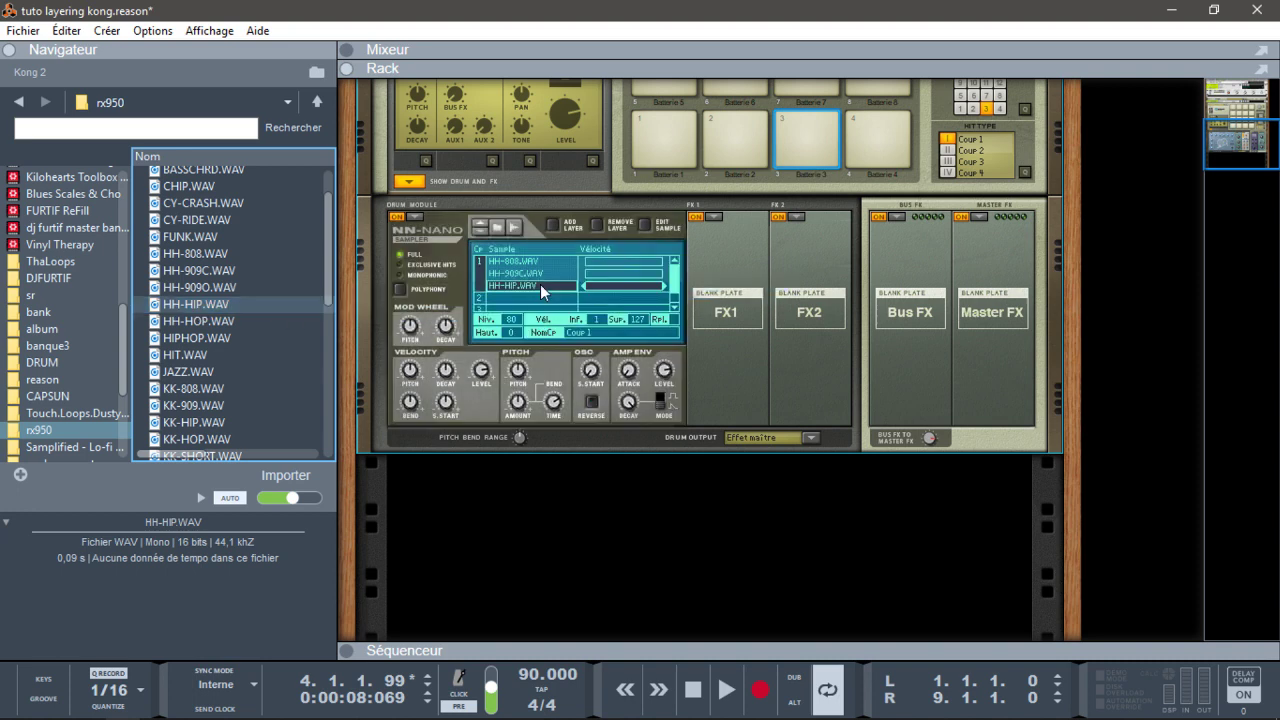
Step: Add a fourth layer to pad 3's Coup 1 and load HH-HOP.WAV as its sample
left_click(553, 225)
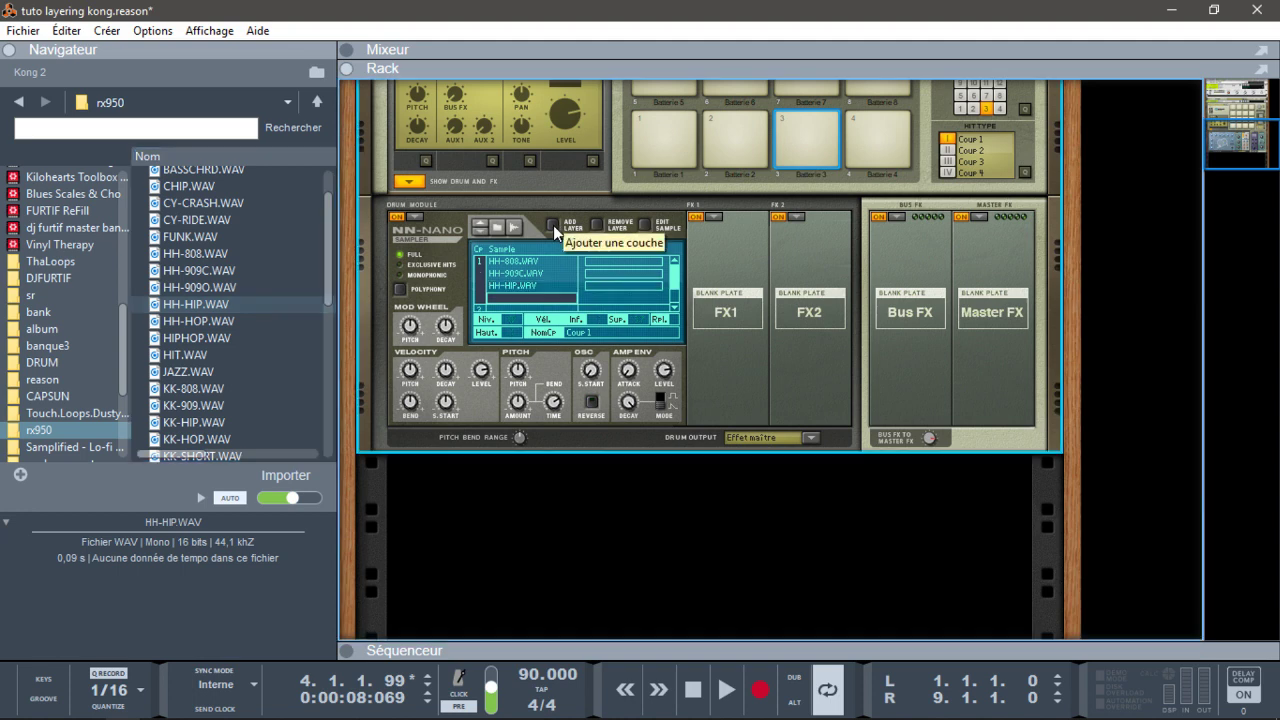
left_click(189, 323)
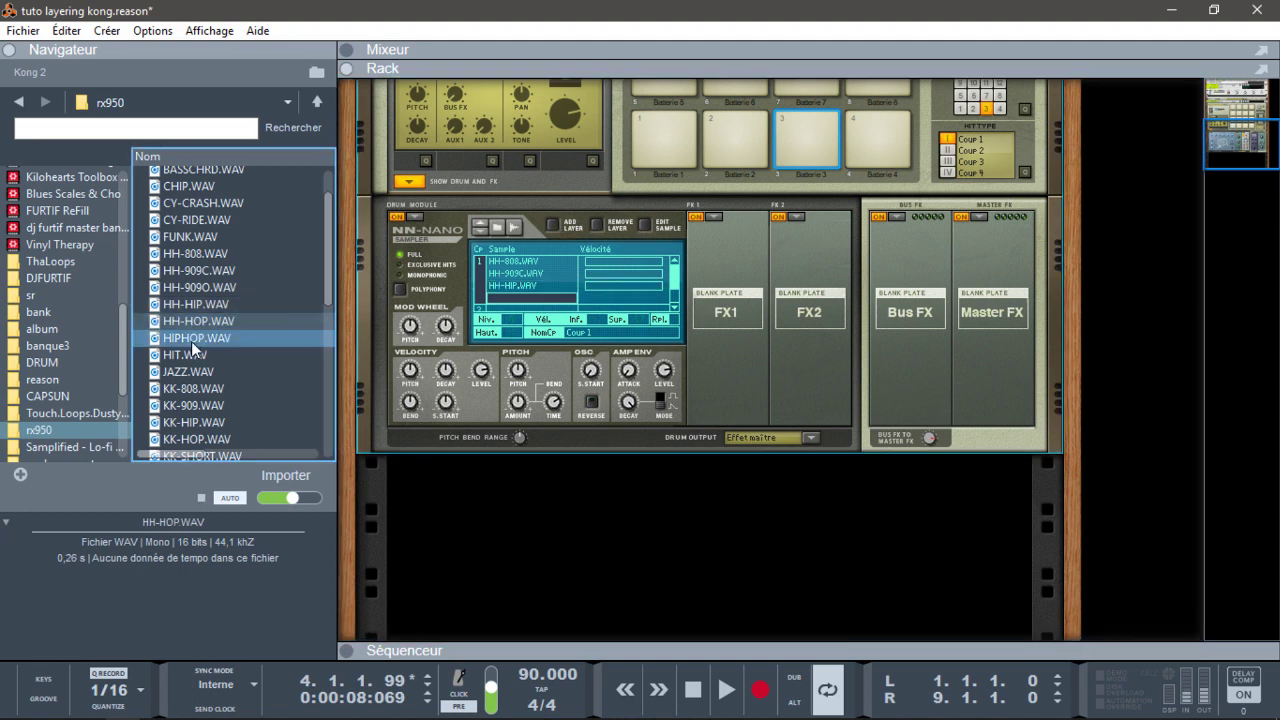
left_click(191, 340)
left_click_drag(200, 322, 613, 291)
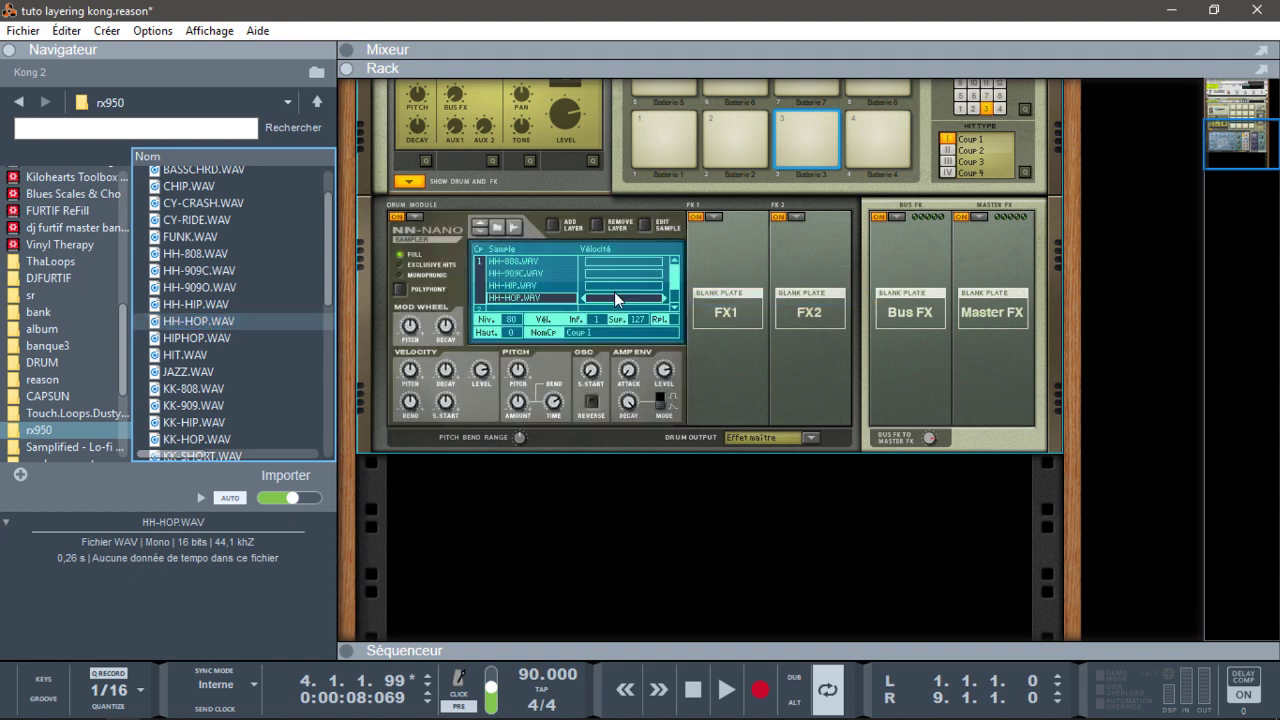
Step: Set pad 3's velocity ranges: HH-HOP.WAV up to 60, HH-HIP.WAV from 48 and HH-909C.WAV from 46
left_click(663, 298)
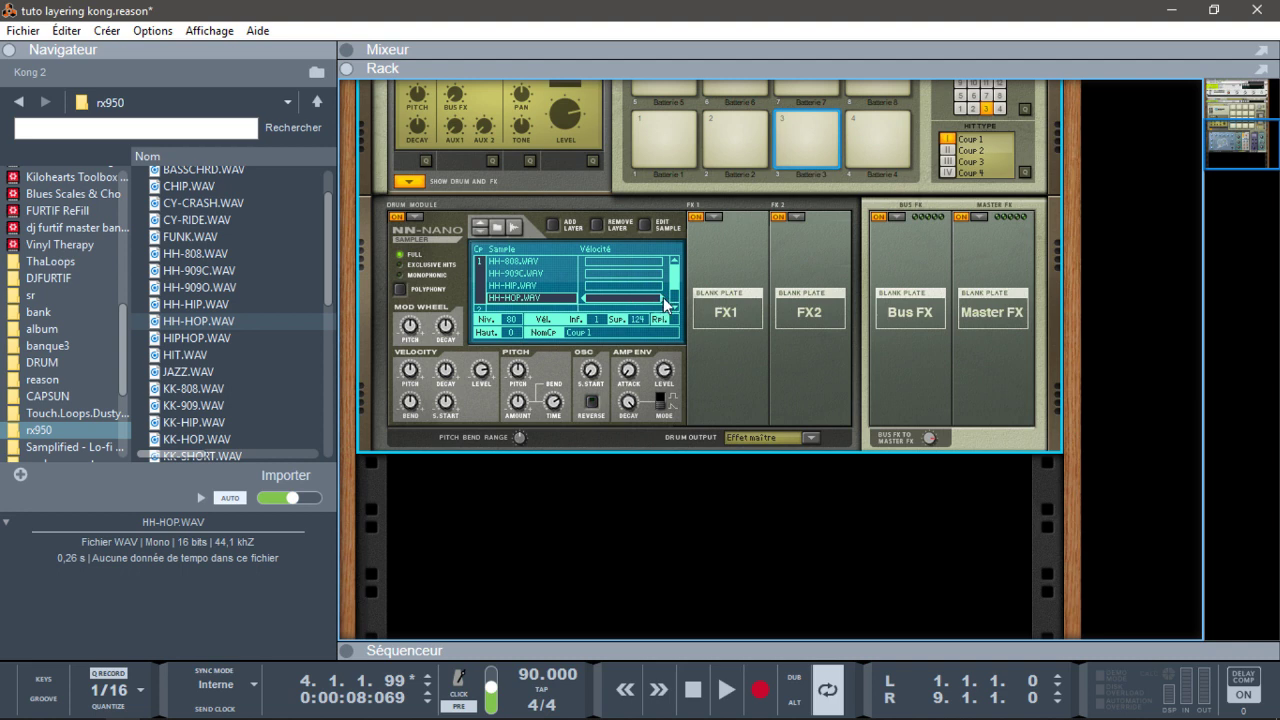
left_click_drag(634, 297, 620, 297)
left_click(587, 287)
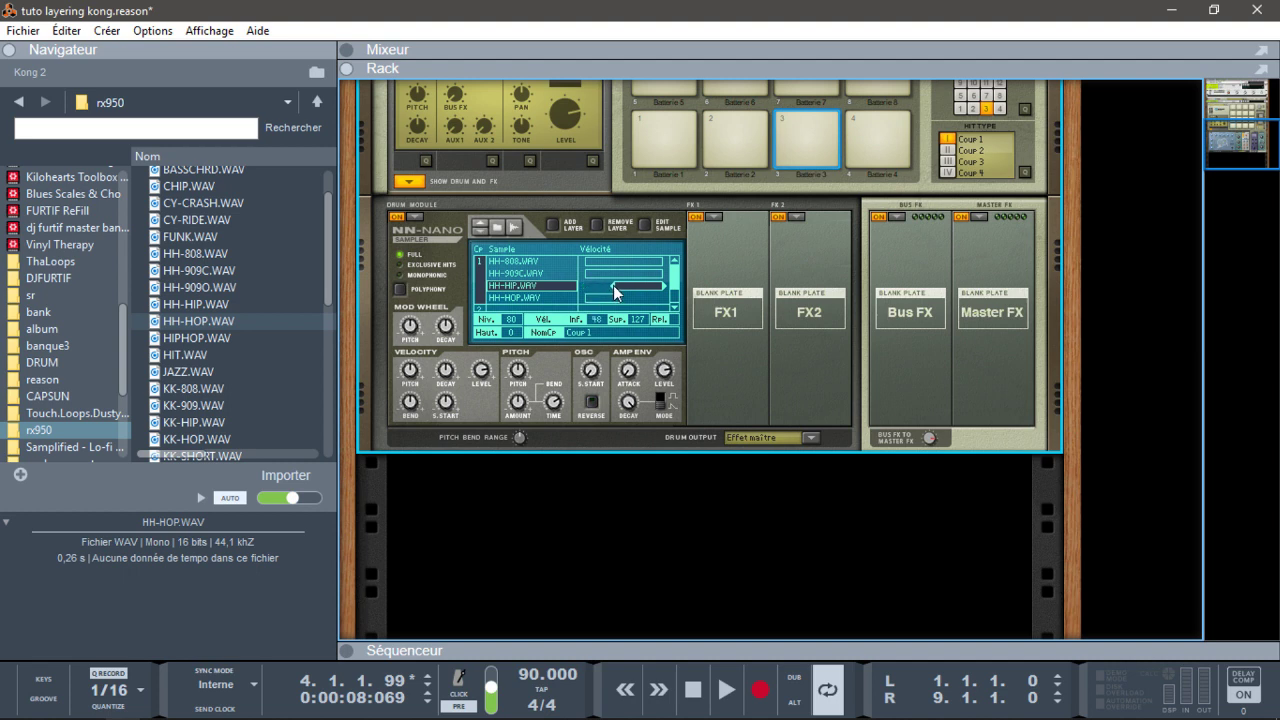
left_click(601, 273)
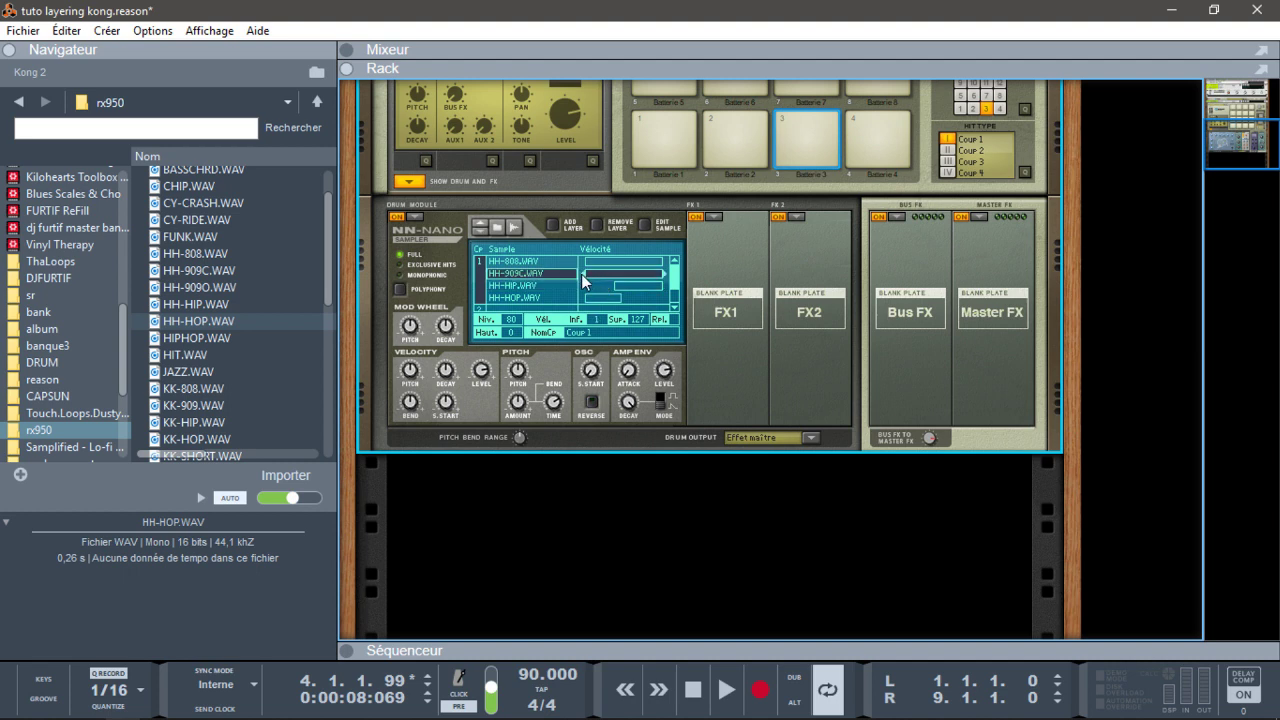
left_click_drag(581, 274, 609, 272)
Step: Solo the Kong 2 track in the sequencer and return the song position to the start, showing only the rack
left_click(346, 650)
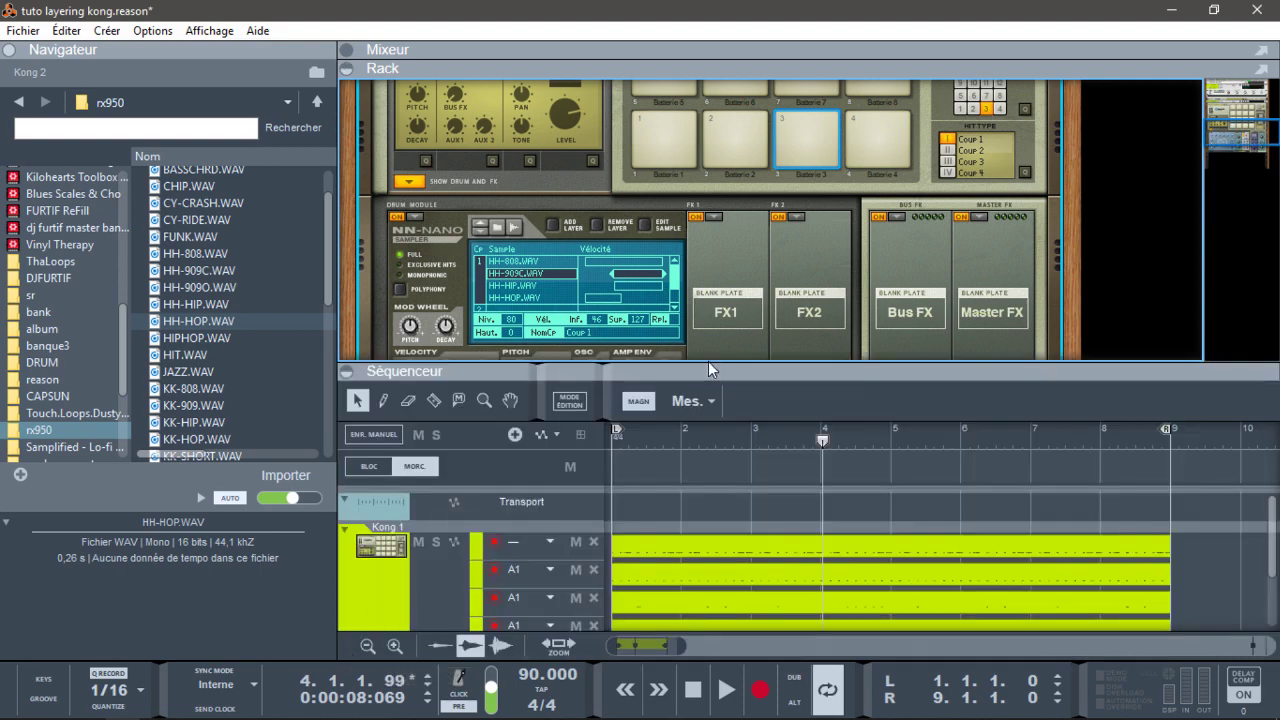
left_click_drag(714, 363, 714, 84)
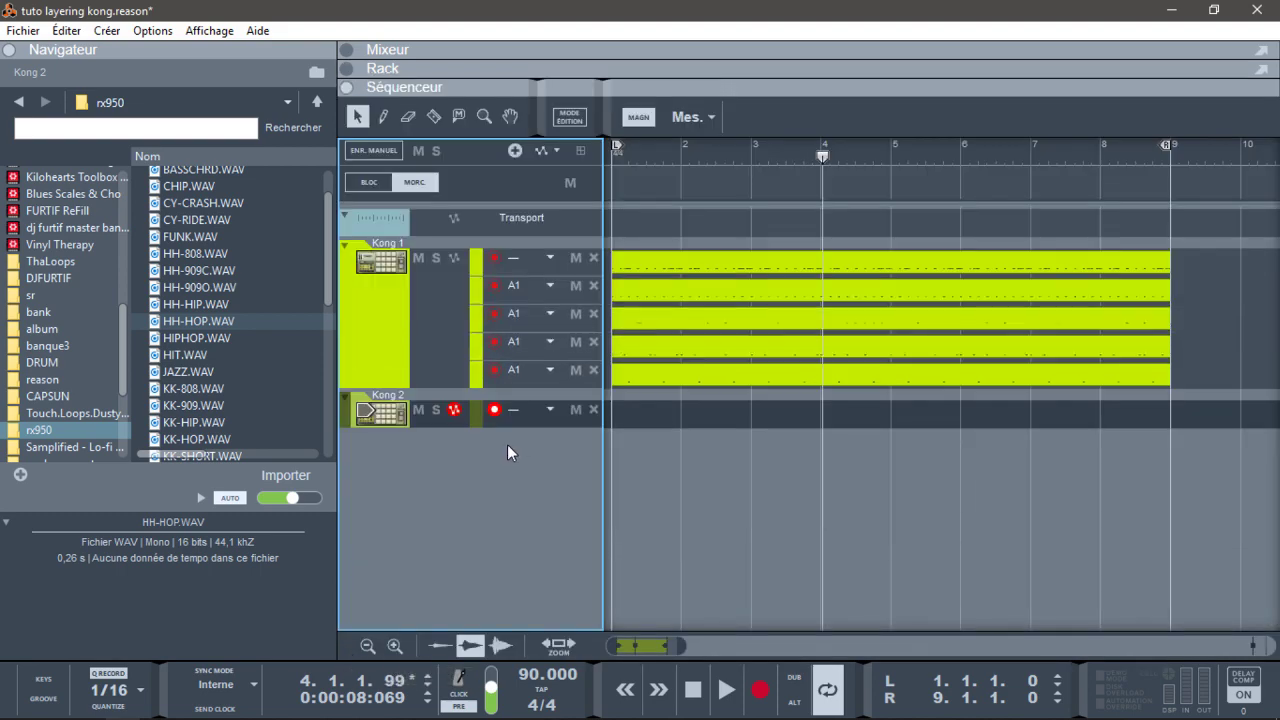
left_click(435, 410)
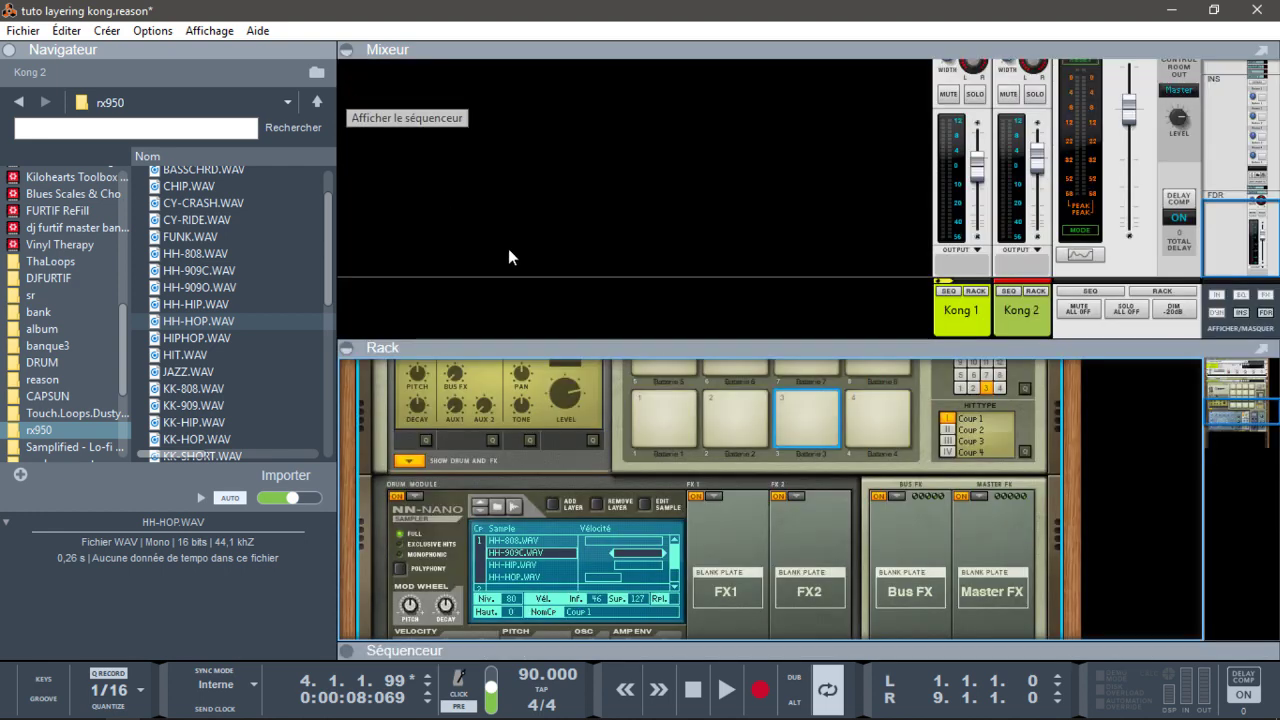
key("shift+Return")
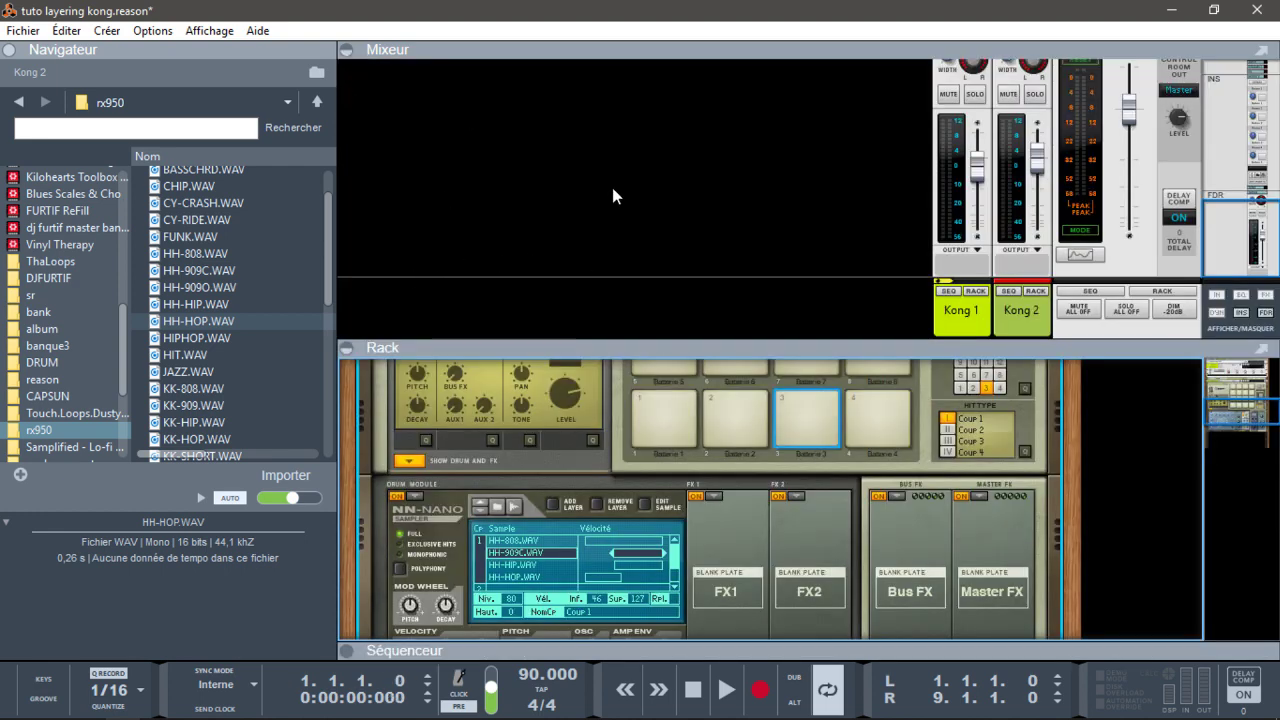
left_click(348, 49)
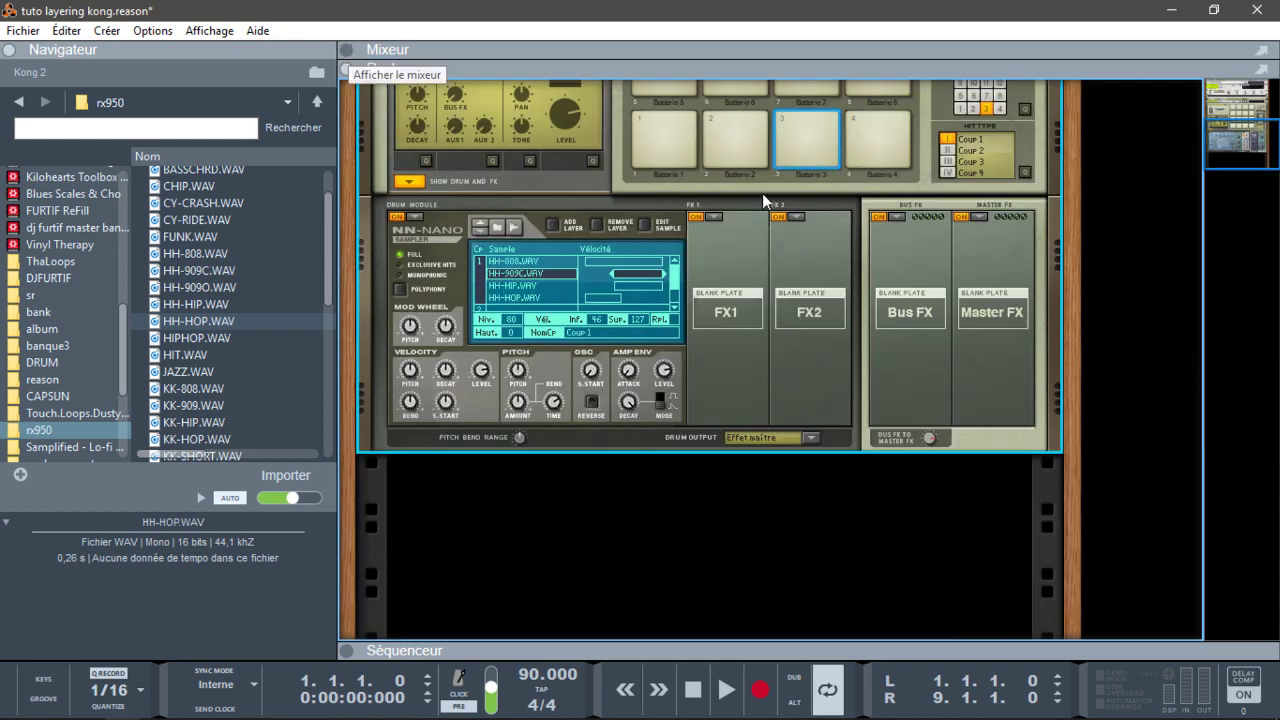
Step: Audition the layered sounds on Kong pads 1, 2 and 3 by playing each pad twice
left_click(663, 129)
left_click(715, 147)
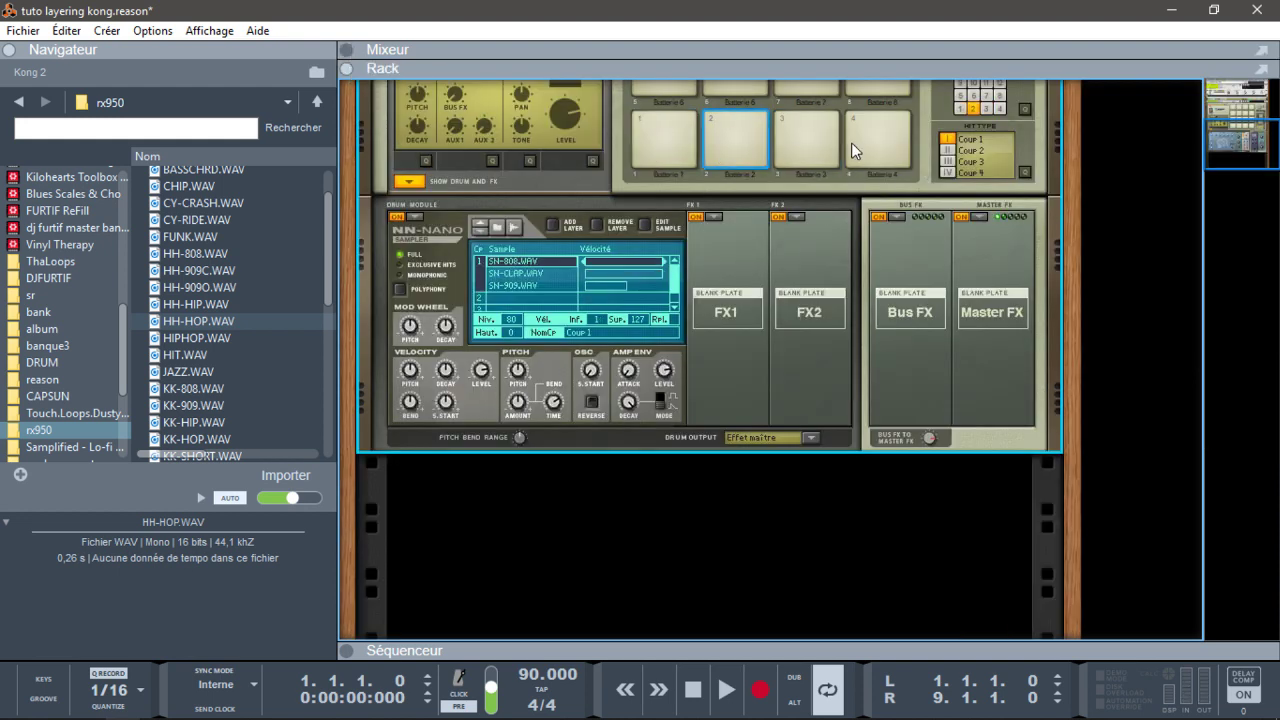
left_click(824, 147)
left_click(648, 144)
left_click(732, 143)
left_click(799, 144)
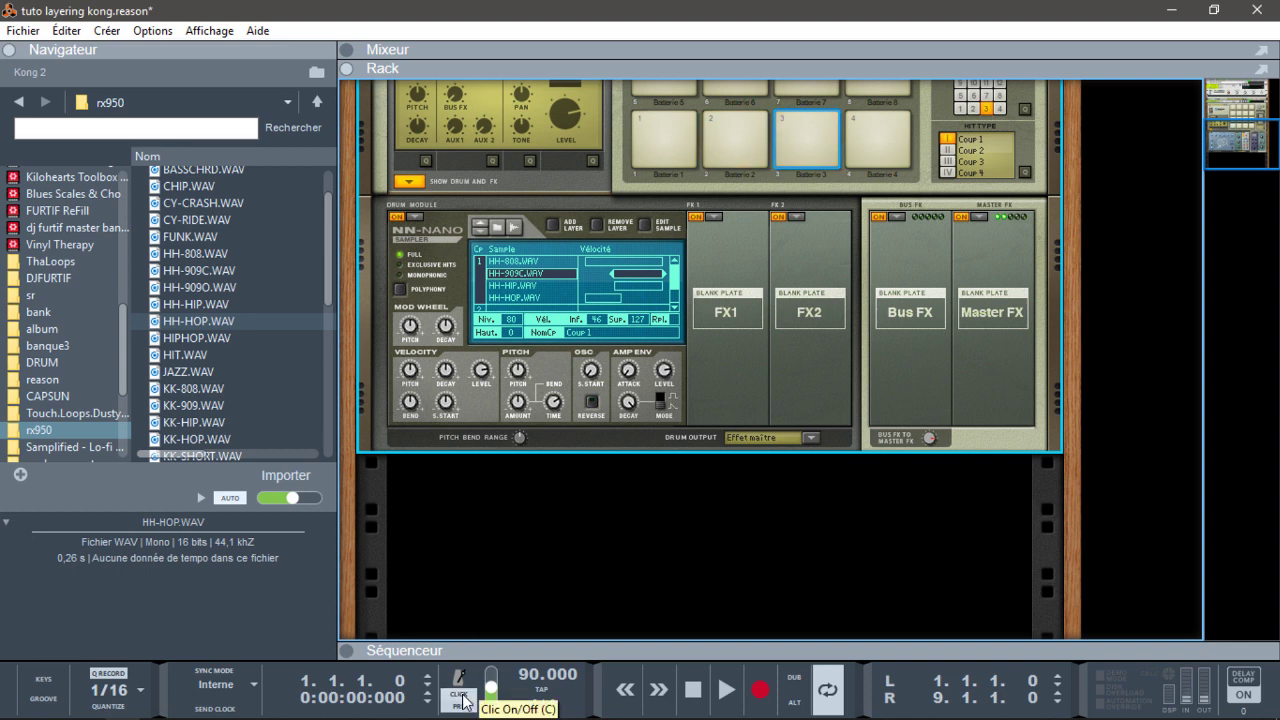
Step: Record an eight-bar hi-hat pattern with pad 3 on the Kong 2 track and open the recorded clip for editing
key("ctrl+Return")
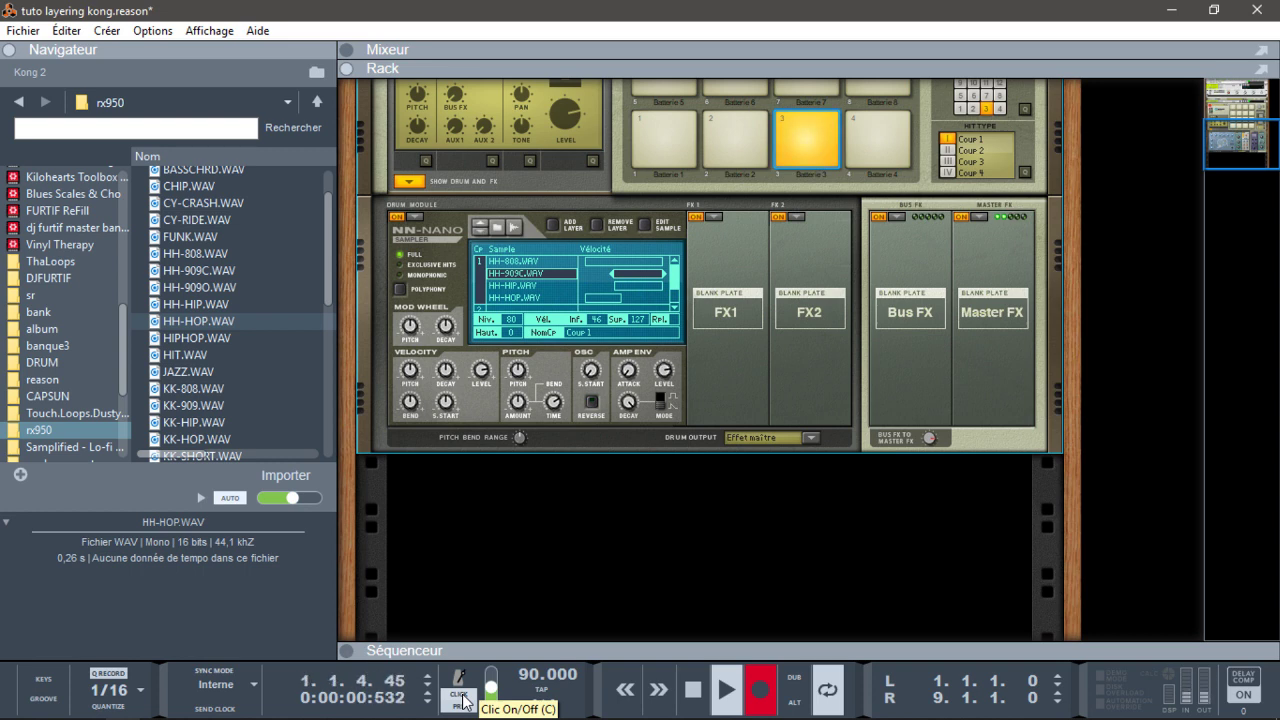
left_click(346, 651)
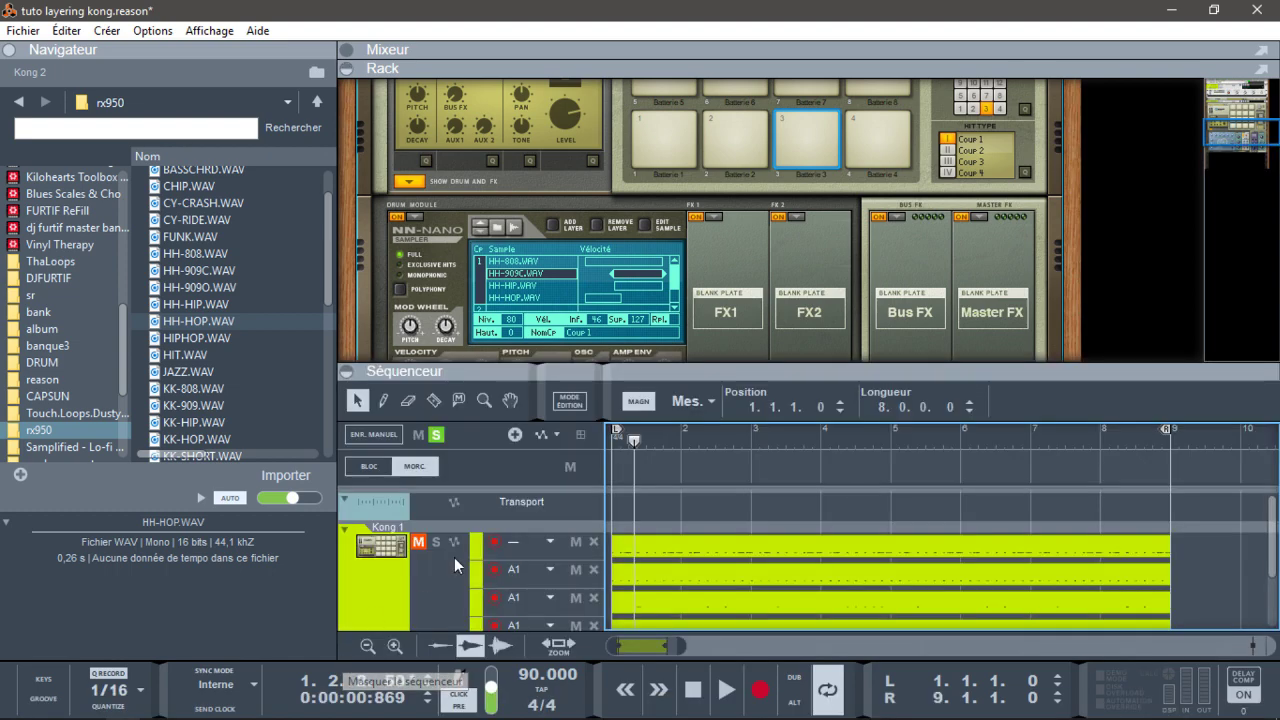
left_click(350, 73)
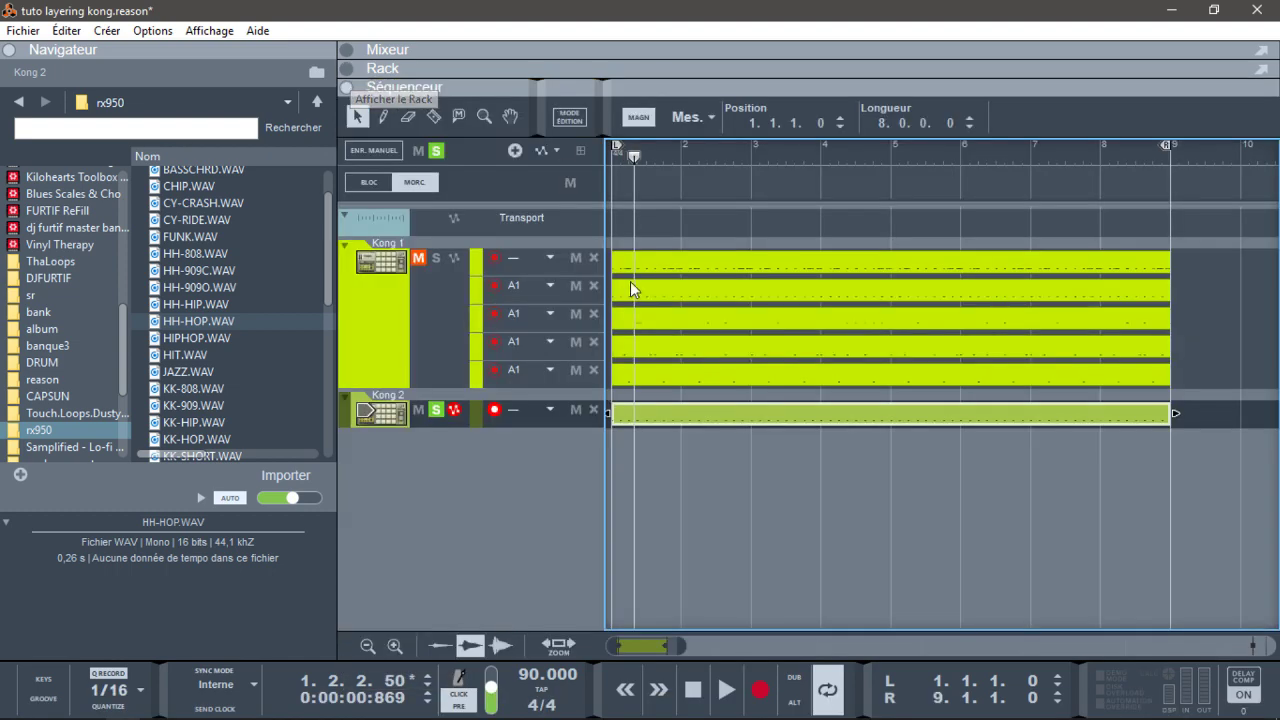
double_click(771, 416)
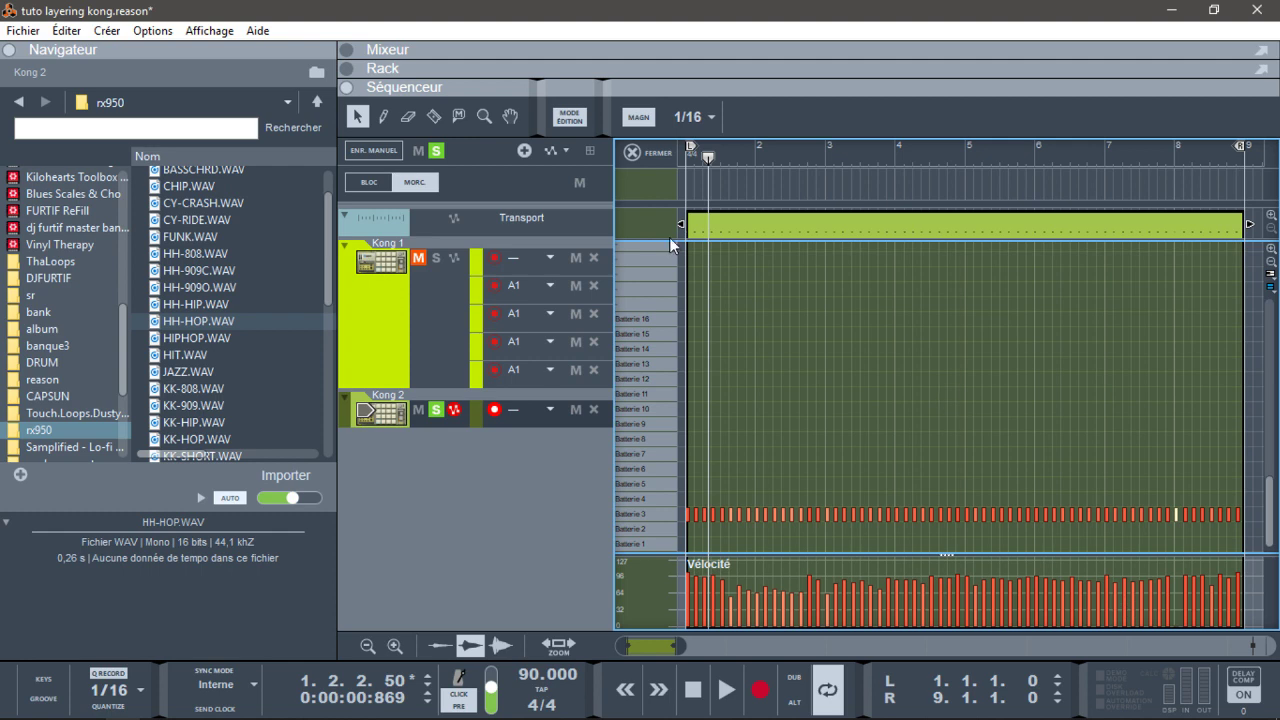
Step: Show the rack again and listen to pad 3's HH-HOP.WAV layer in the sample editor, closing it without edits
left_click(351, 70)
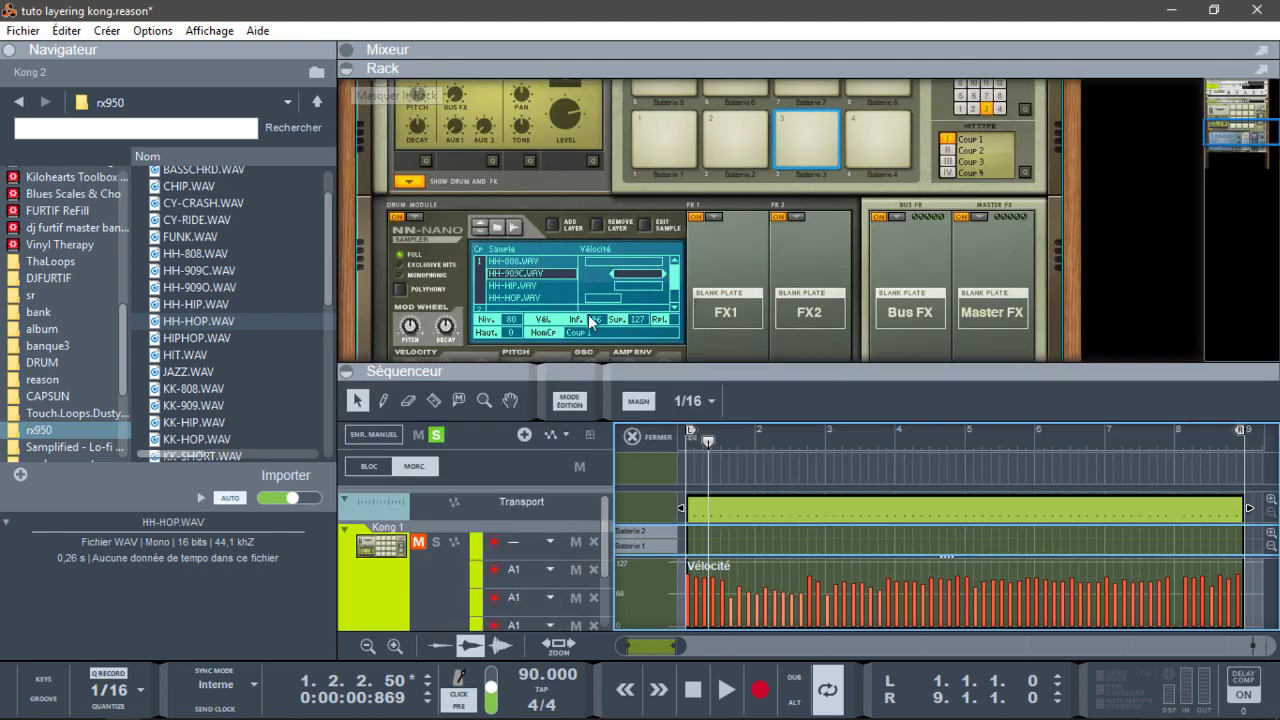
left_click(515, 298)
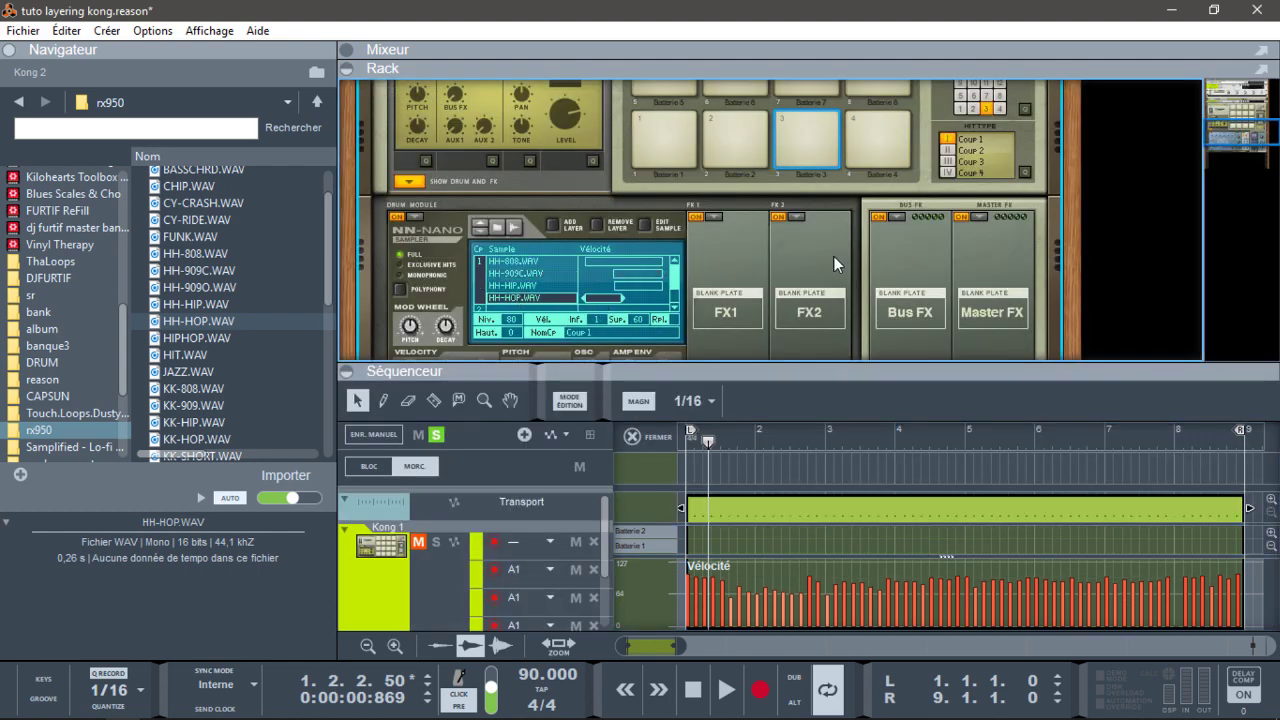
left_click(638, 225)
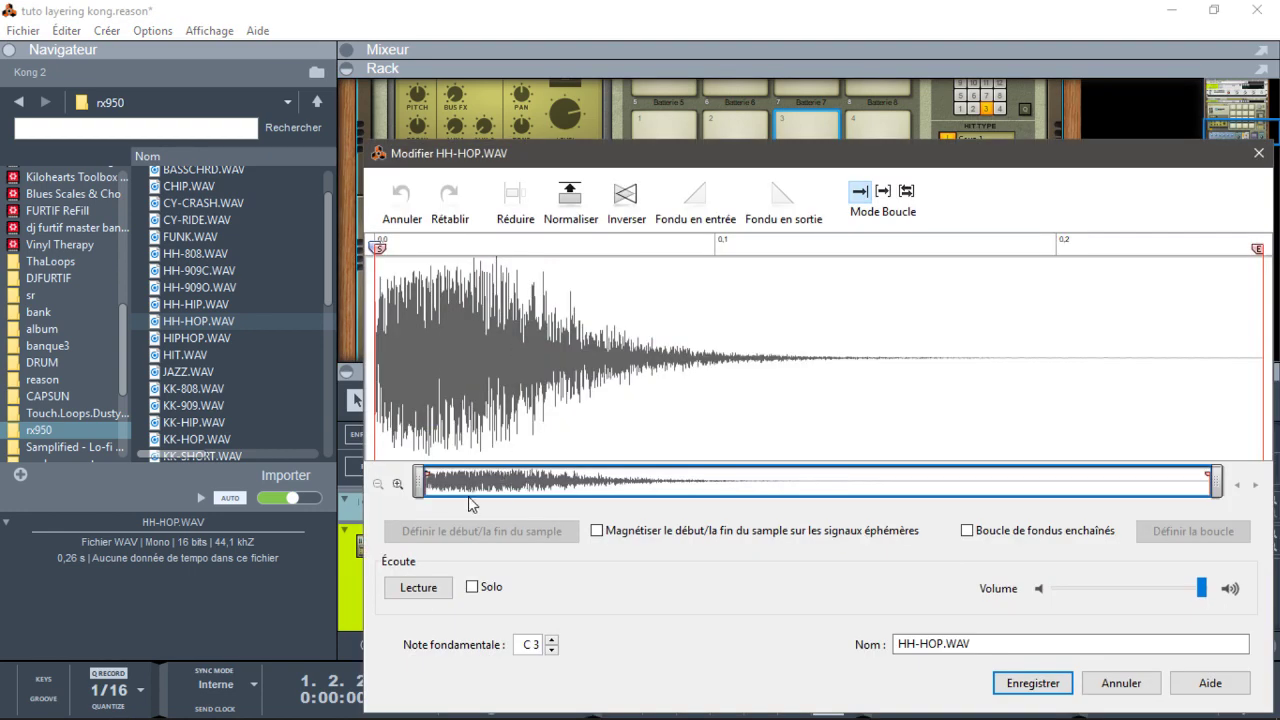
left_click(418, 588)
left_click(1259, 155)
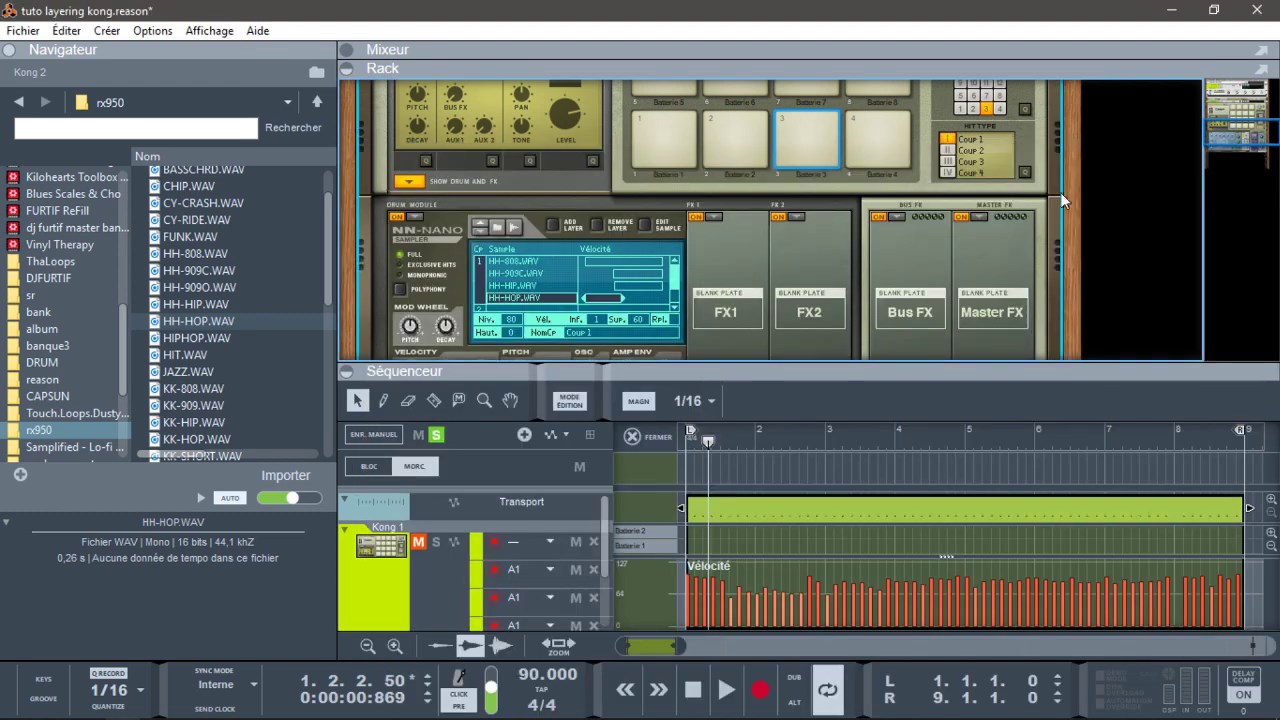
Step: Play the hi-hat pattern from the start of the song, with only the sequencer left in view at the end
key("KP_0")
key("space")
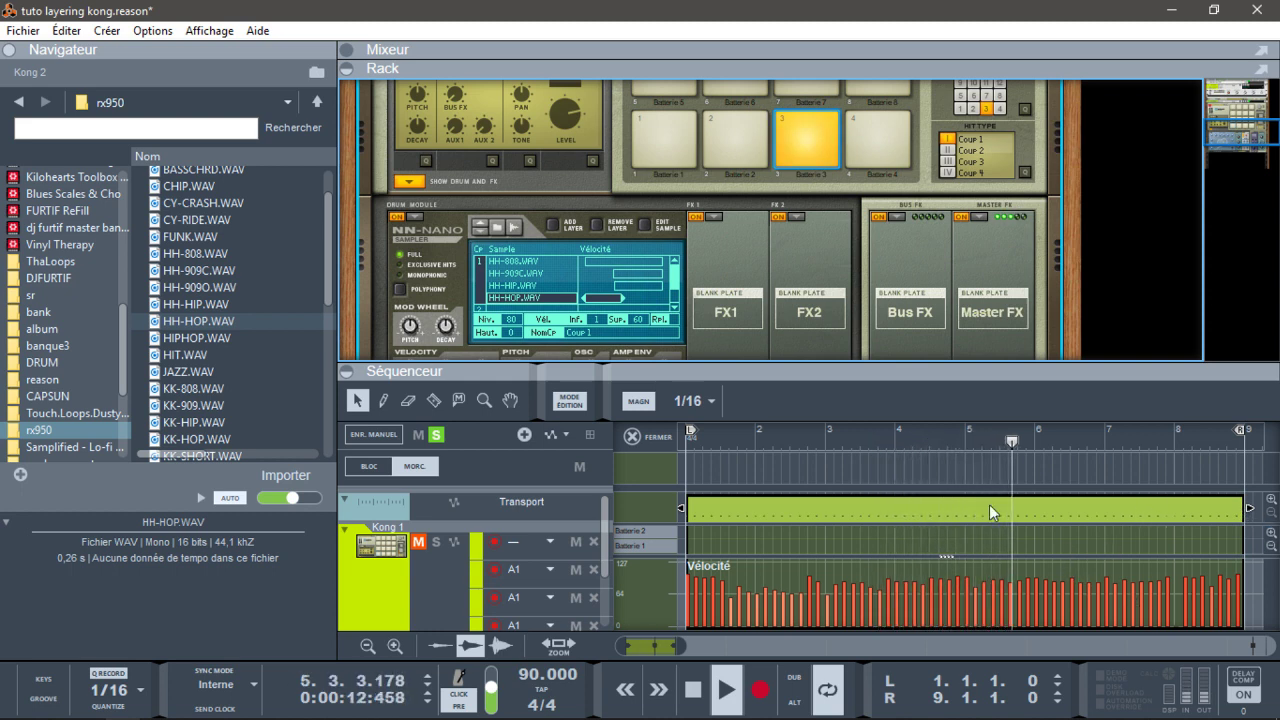
left_click(352, 67)
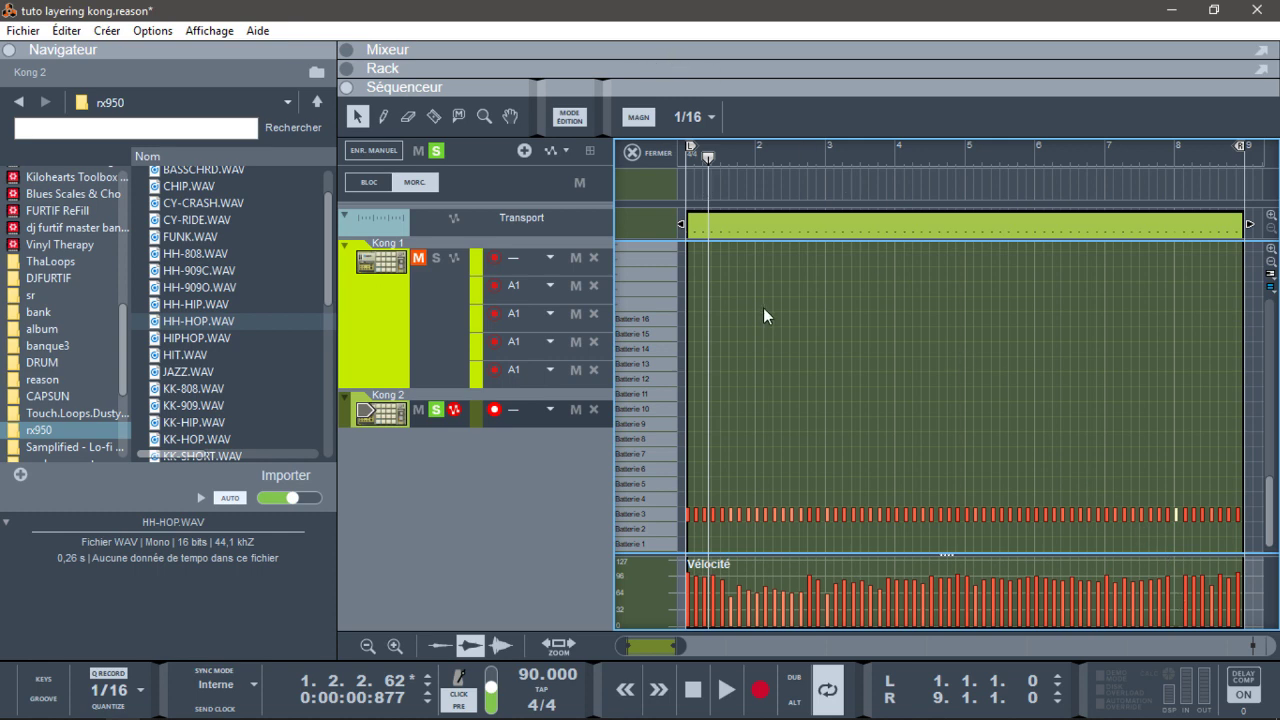
Step: Randomize the velocities of all hi-hat notes in the Kong 2 clip by 50%
key("ctrl+a")
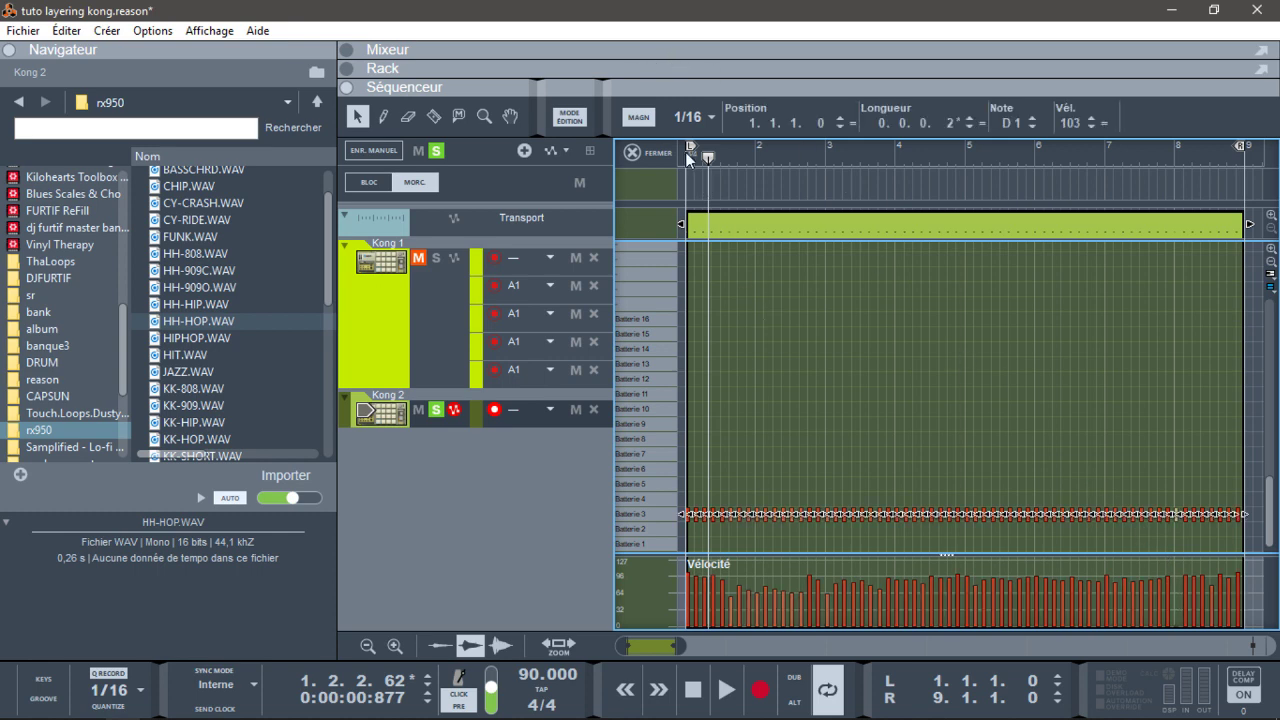
key("F8")
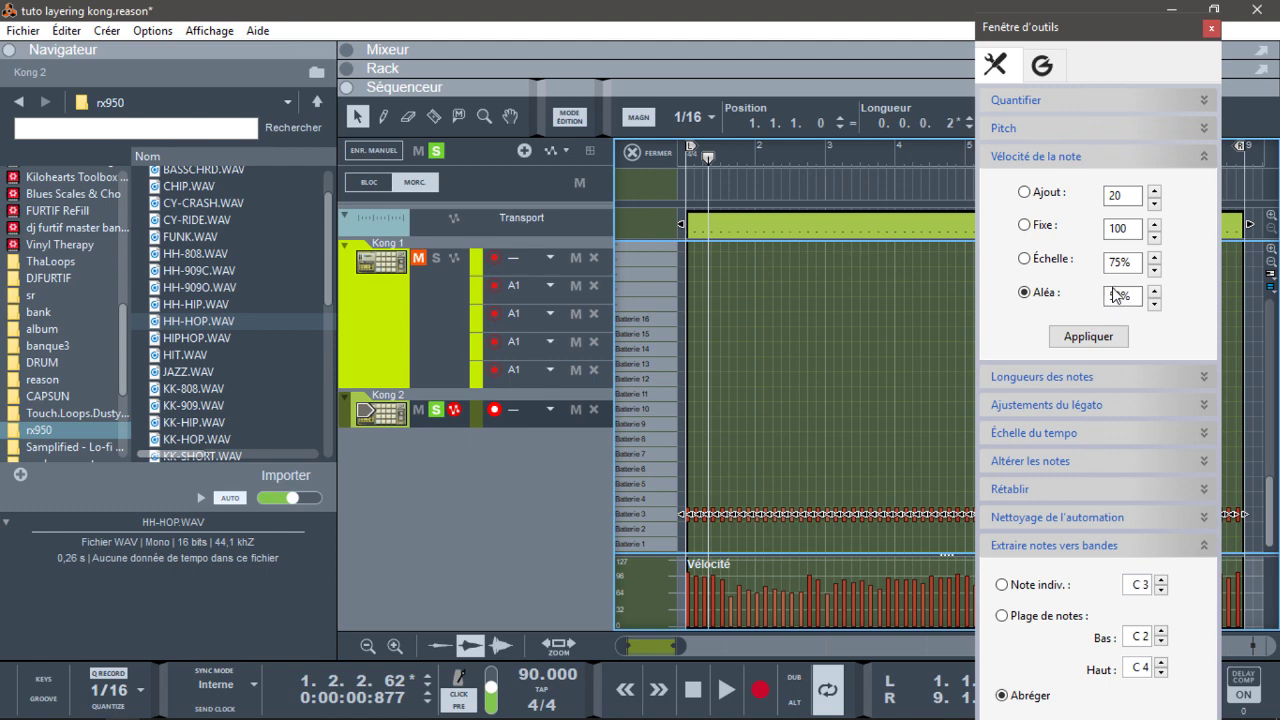
left_click(1088, 338)
left_click(1088, 338)
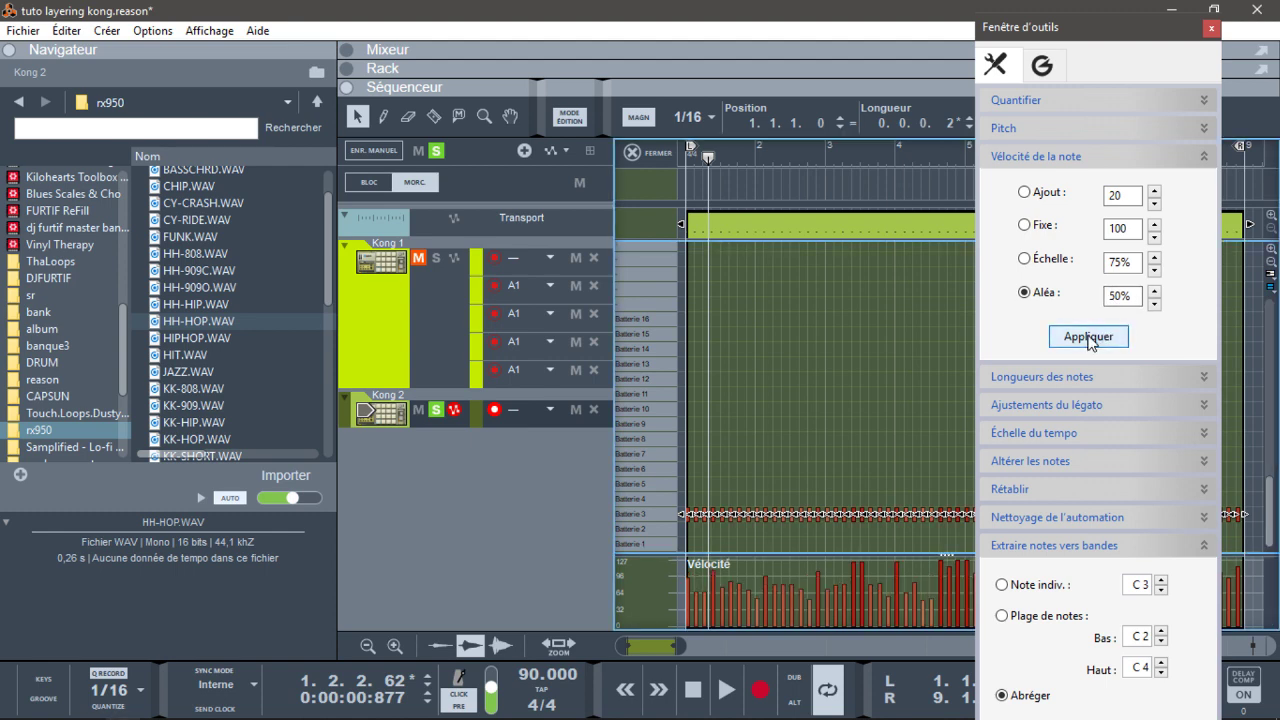
left_click(1211, 28)
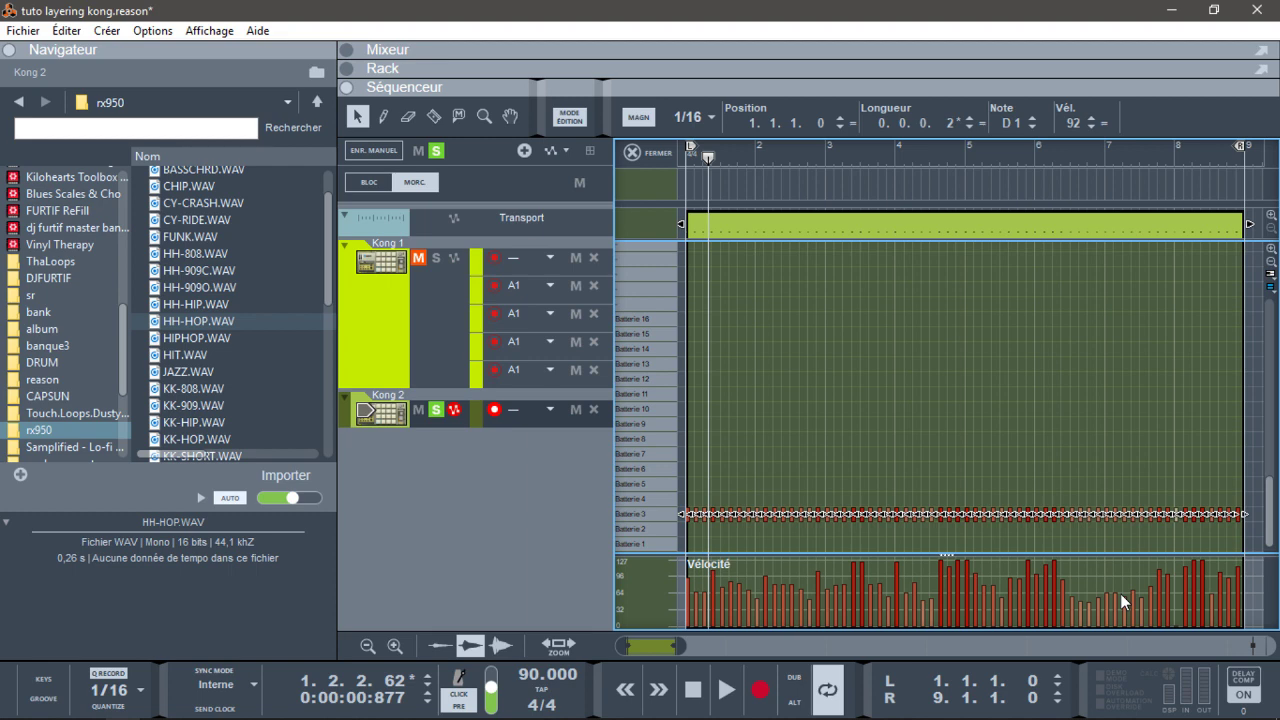
Step: Listen to the hi-hat clip with its randomized velocities, looping through all eight bars, and stop playback
key("shift+Return")
key("space")
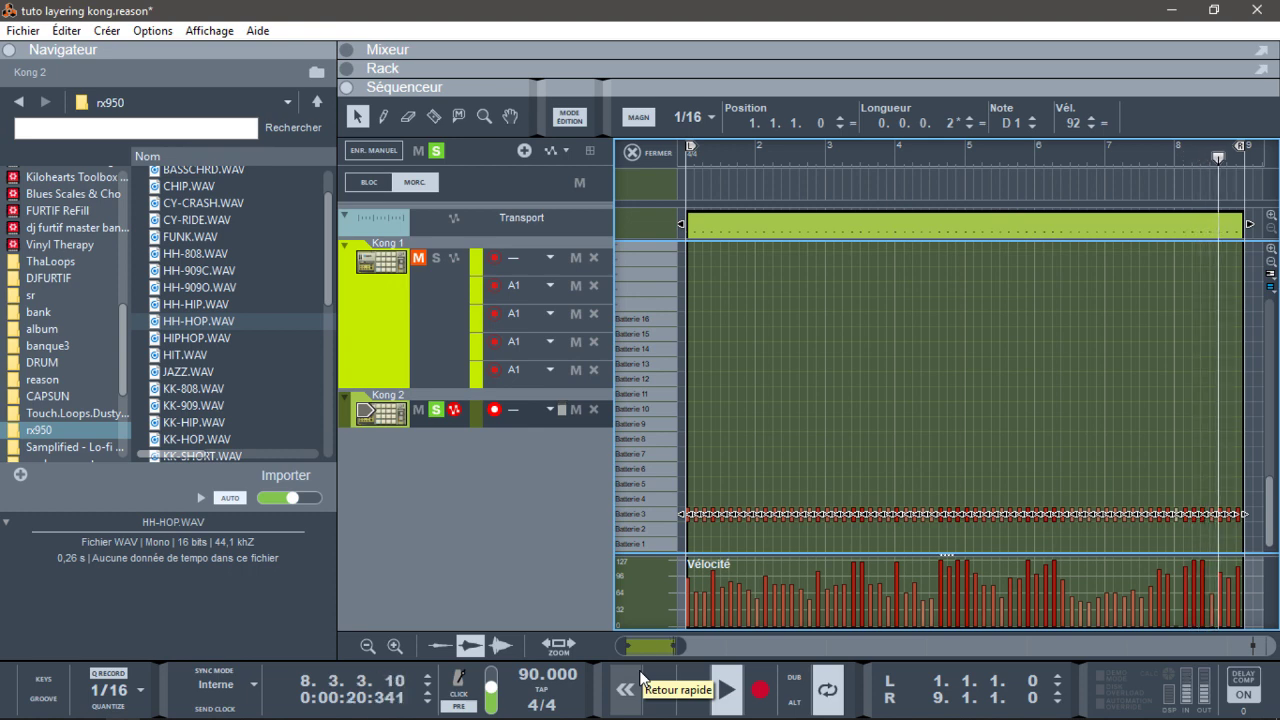
key("space")
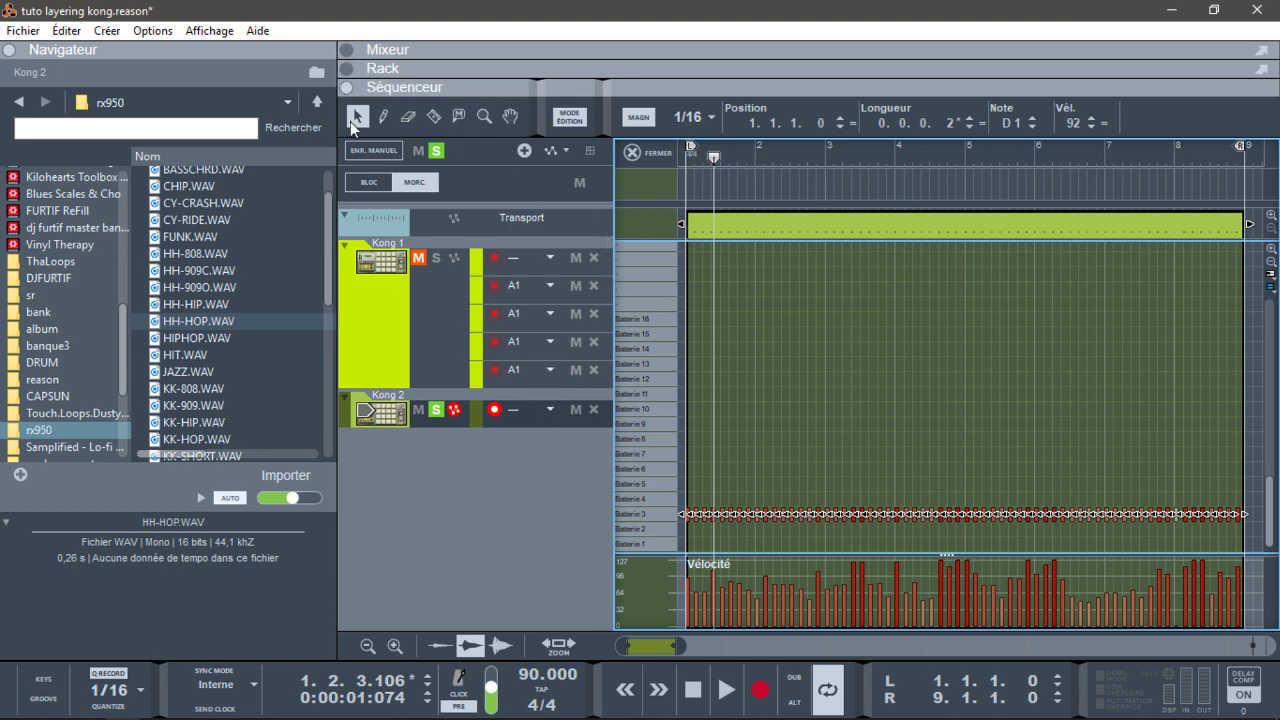
Step: Leave clip editing, add a new note lane to the Kong 2 track and start recording on it from the song start
left_click(632, 154)
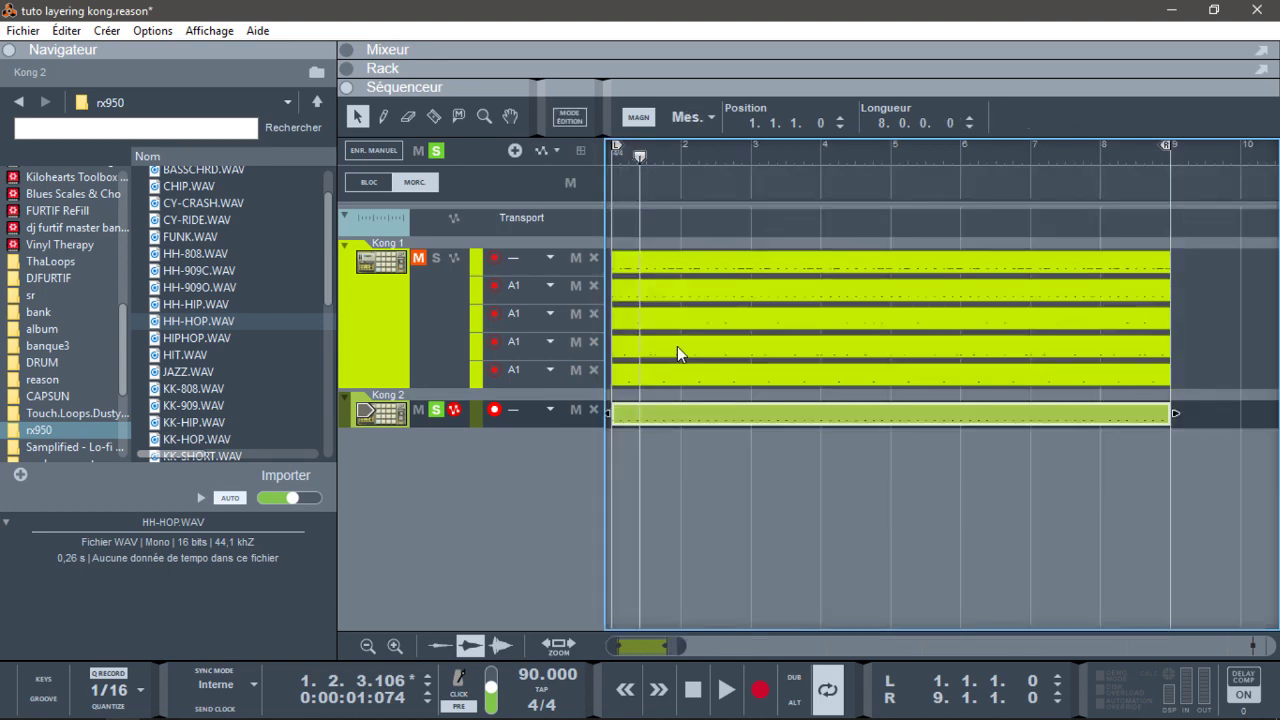
left_click(513, 151)
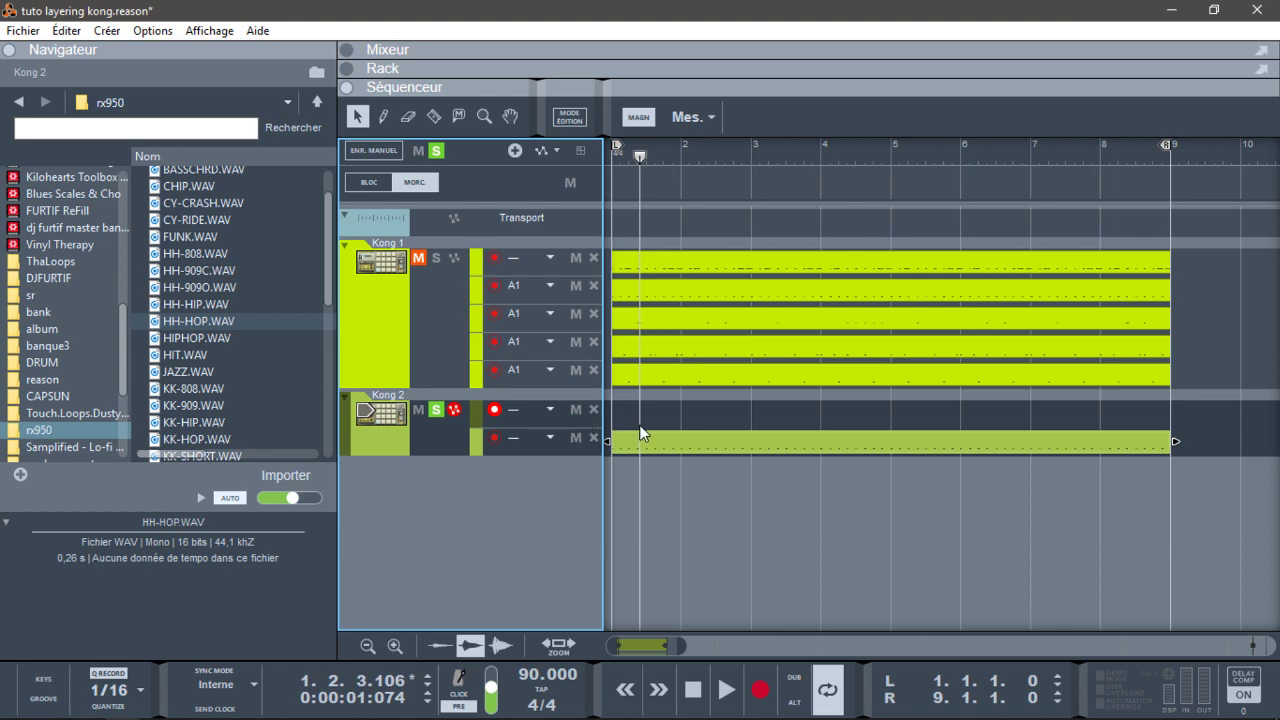
key("KP_0")
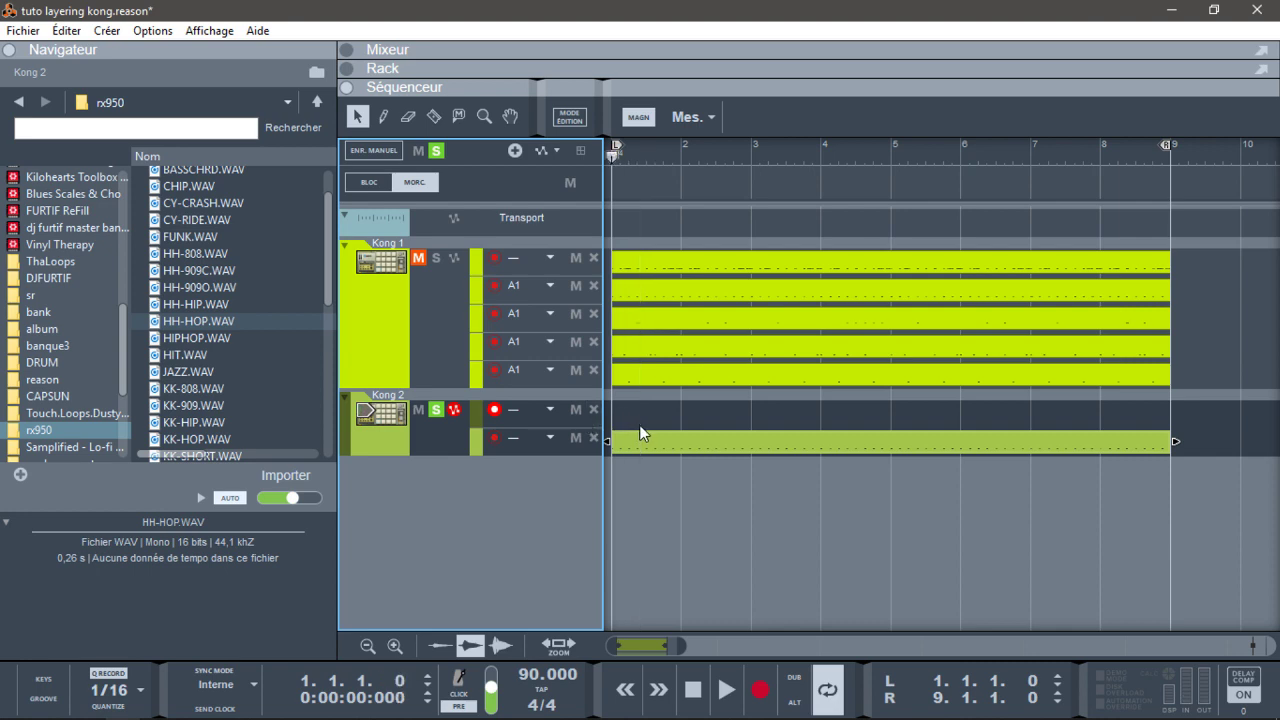
key("KP_Multiply")
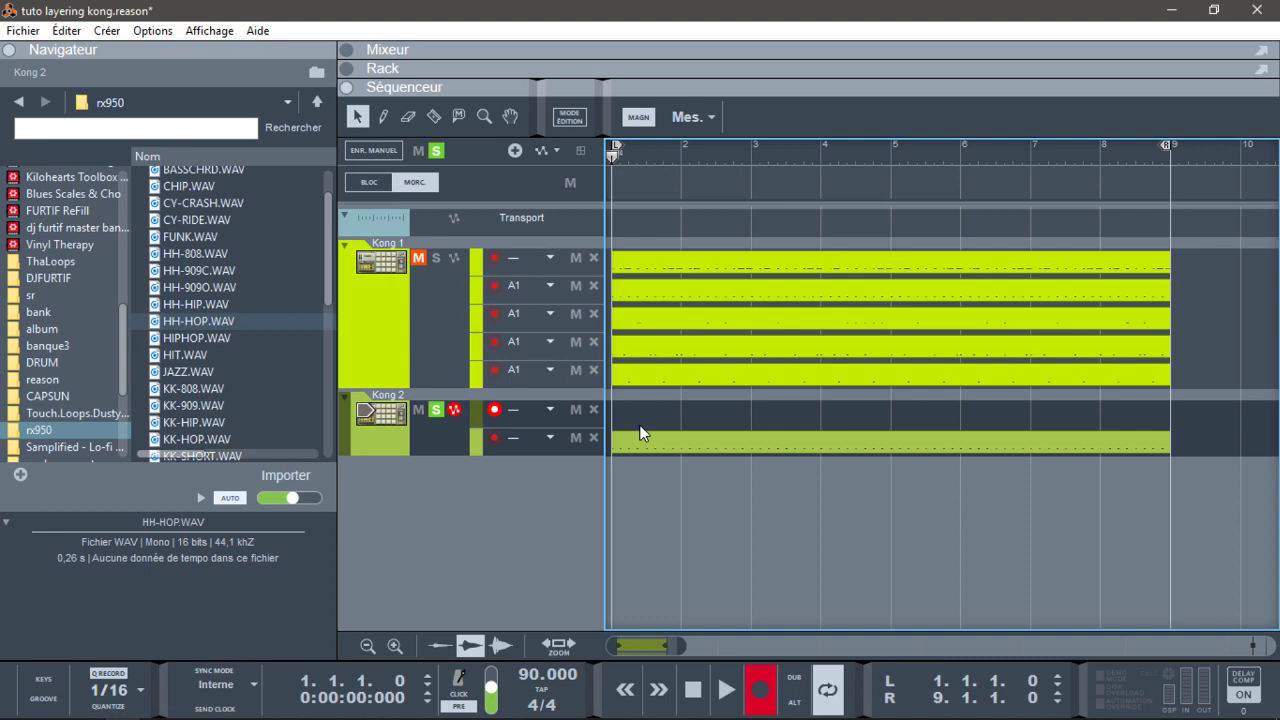